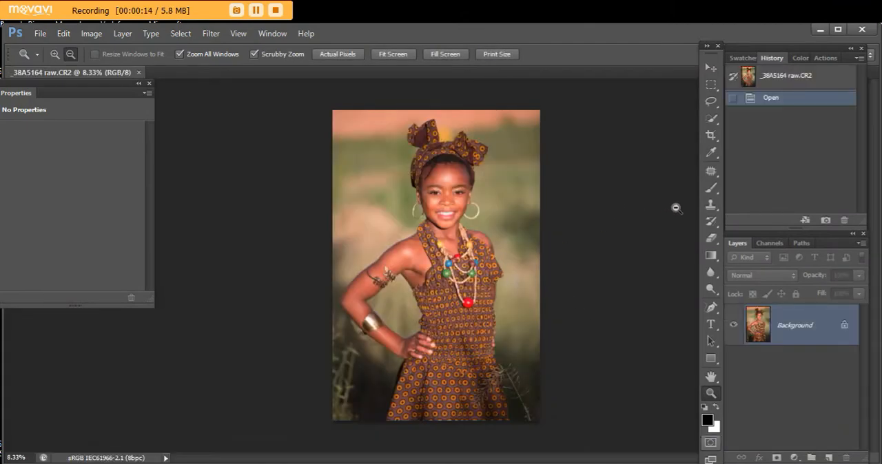
- Retouch the pale background patch beside the girl's face with a Content-Aware fill and a Patch tool repair, clearing each selection
click(710, 171)
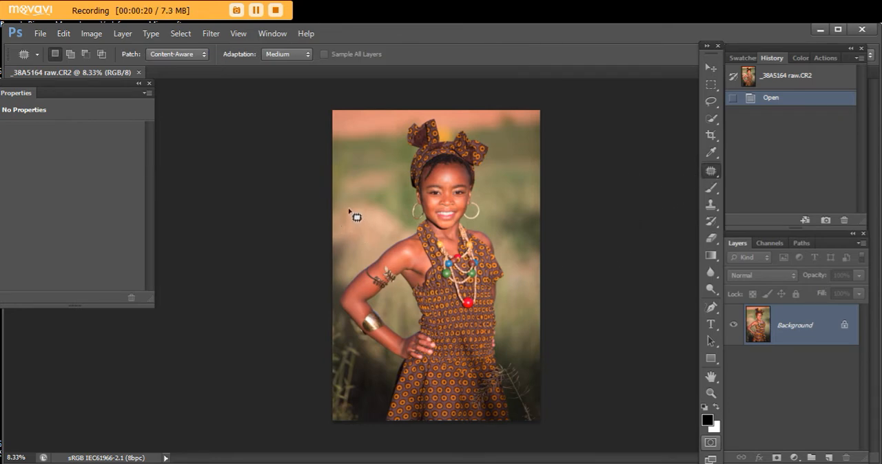
mouse_move(349, 211)
mouse_down()
mouse_move(338, 216)
mouse_move(340, 232)
mouse_move(349, 237)
mouse_move(359, 220)
mouse_up()
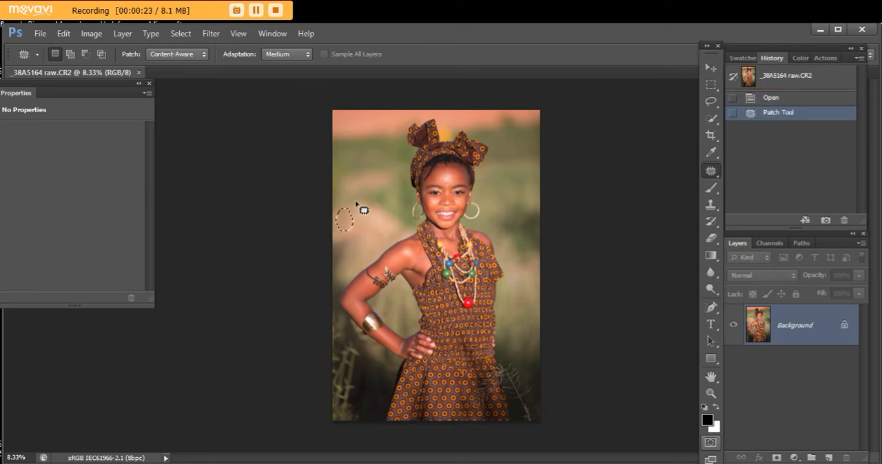
click(64, 33)
click(96, 182)
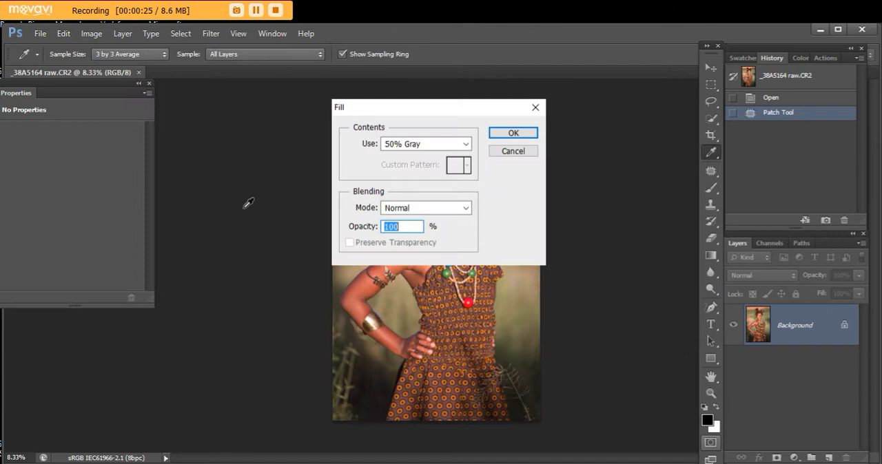
click(465, 143)
click(449, 199)
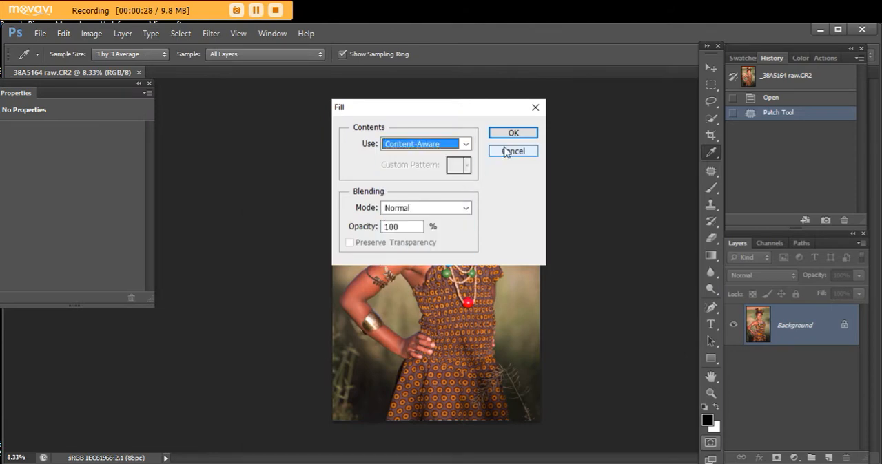
click(512, 133)
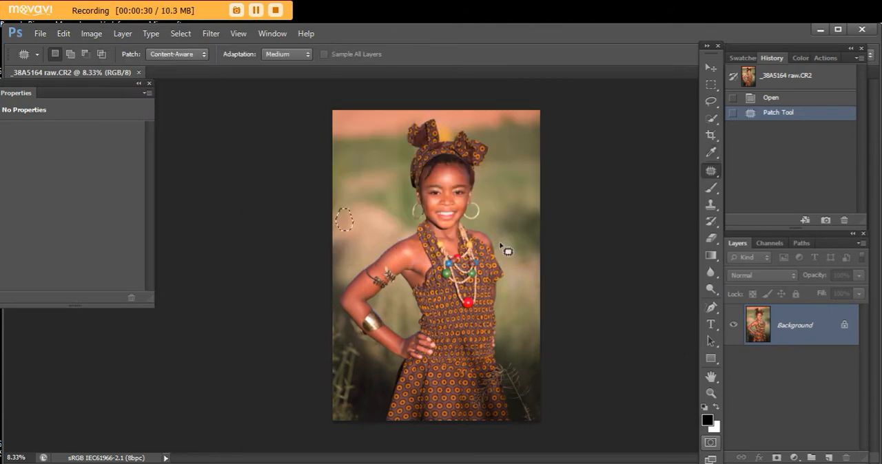
key(ctrl+d)
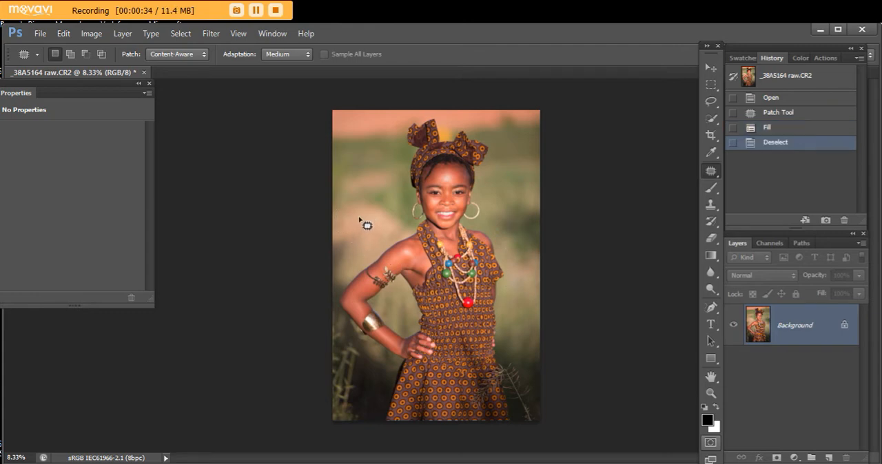
drag(343, 216, 356, 210)
key(ctrl+d)
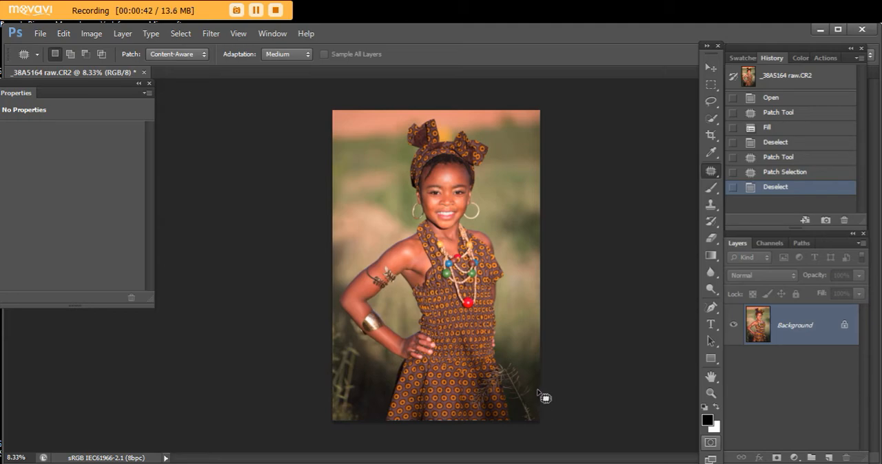
- Remove small blemishes on the girl's face, chin and forehead using the Spot Healing Brush at size 30 in Content-Aware mode
click(710, 394)
drag(454, 174, 527, 283)
click(710, 170)
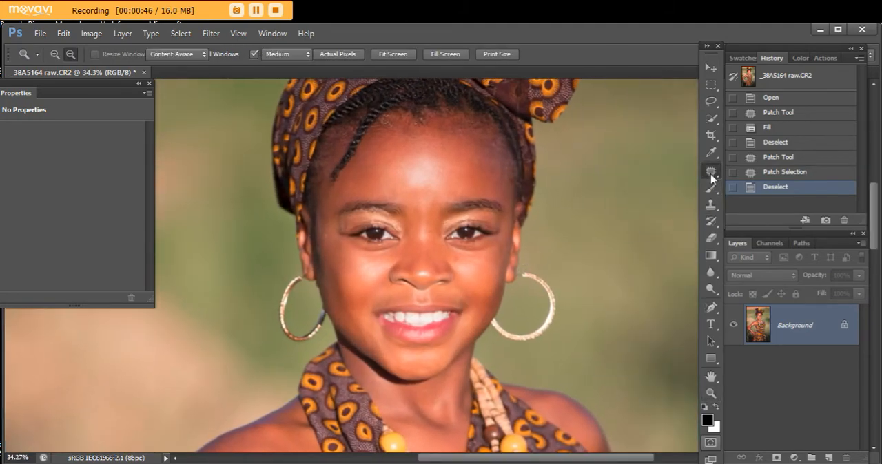
click(758, 172)
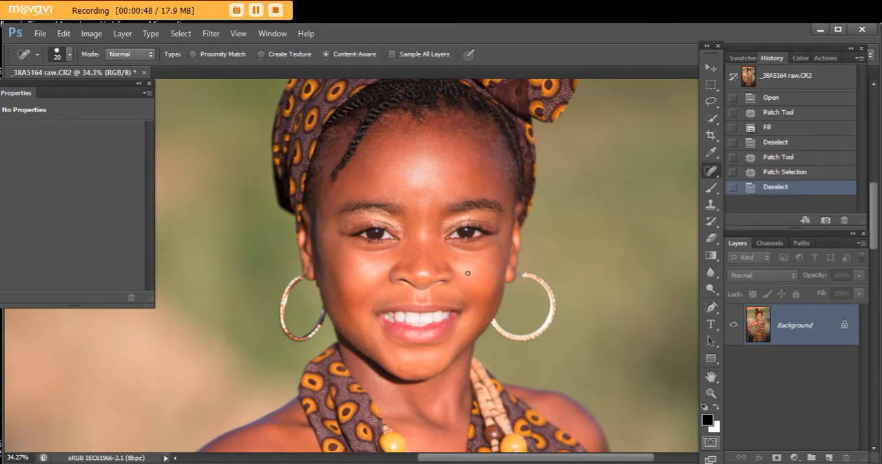
key(bracketright)
click(325, 235)
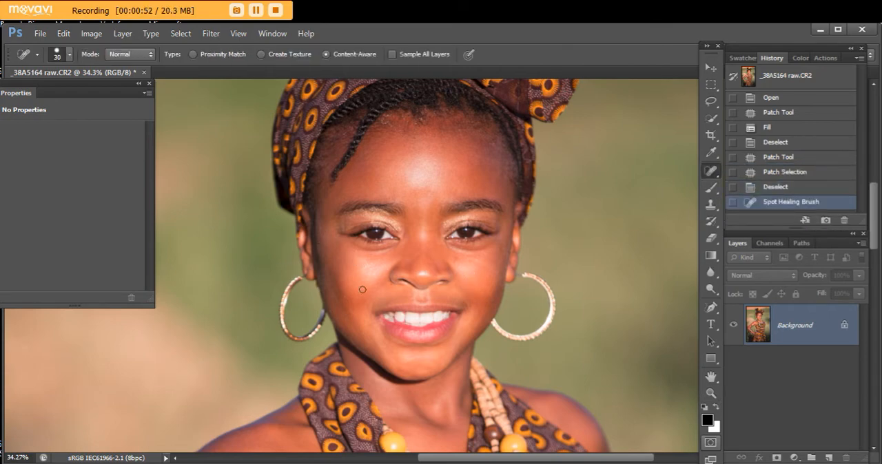
click(454, 259)
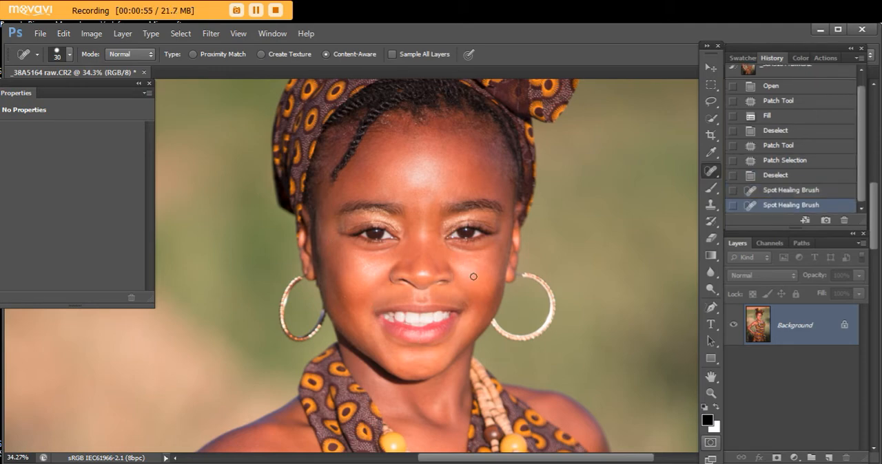
click(426, 371)
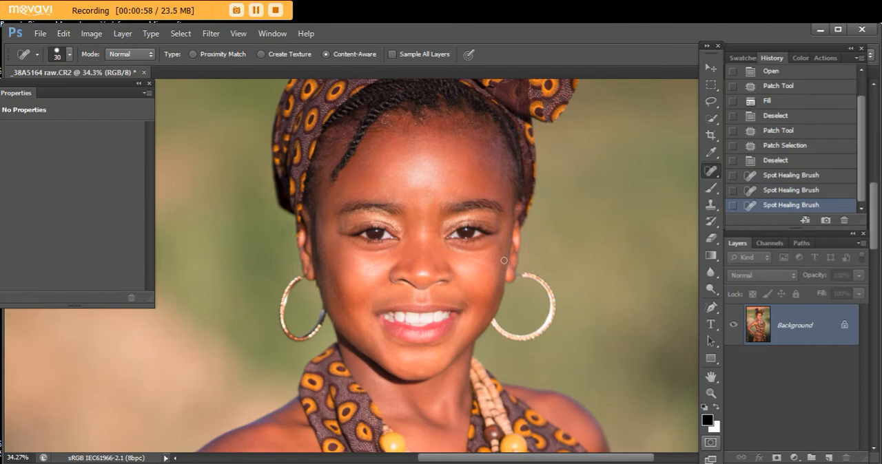
click(489, 149)
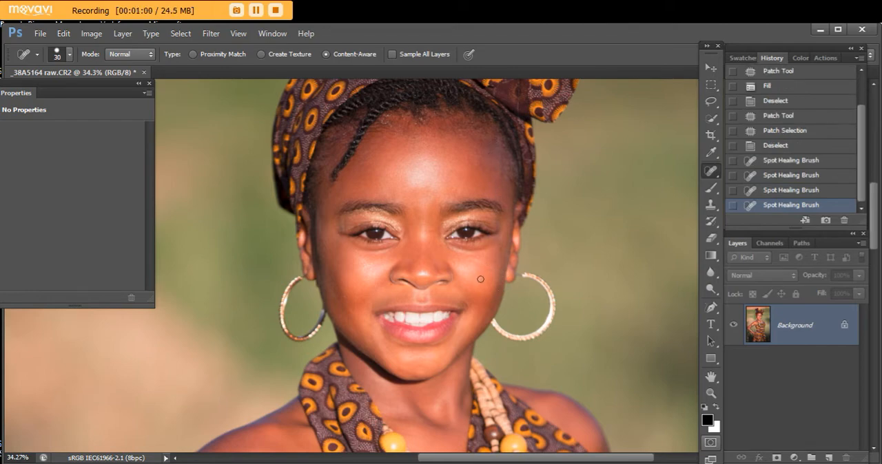
- Duplicate the Background layer and apply a Gaussian Blur with a 30.5-pixel radius to the copy
click(710, 394)
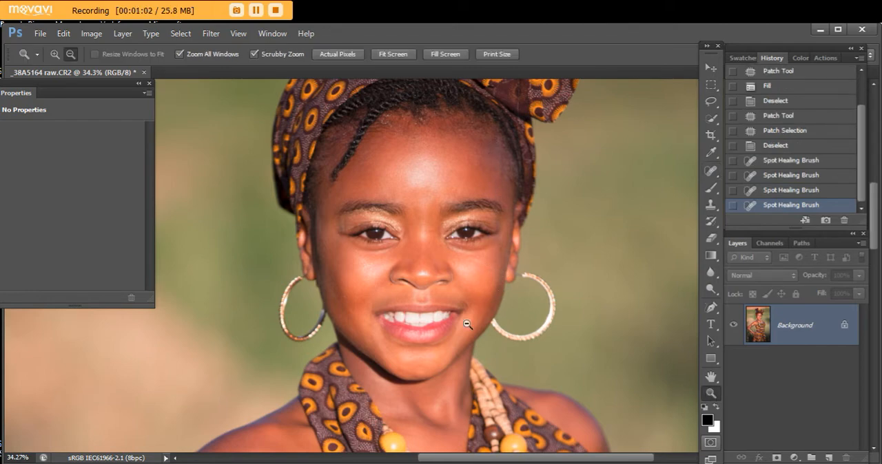
alt+click(460, 299)
alt+click(458, 299)
alt+click(458, 300)
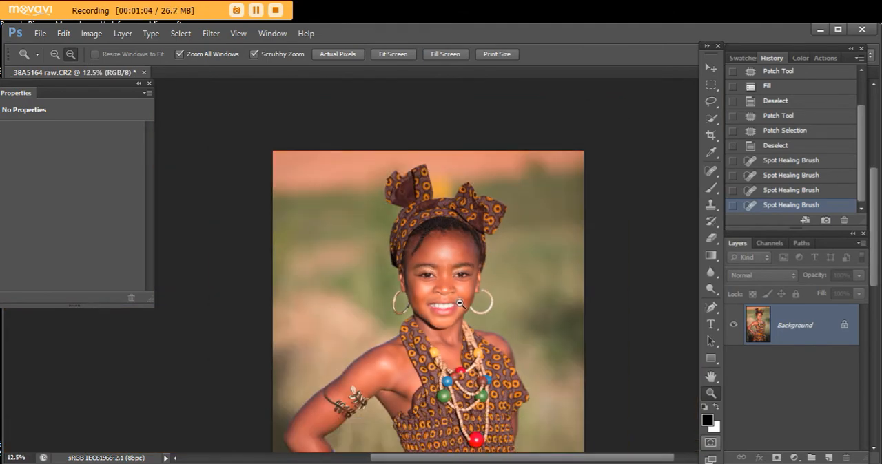
alt+click(459, 303)
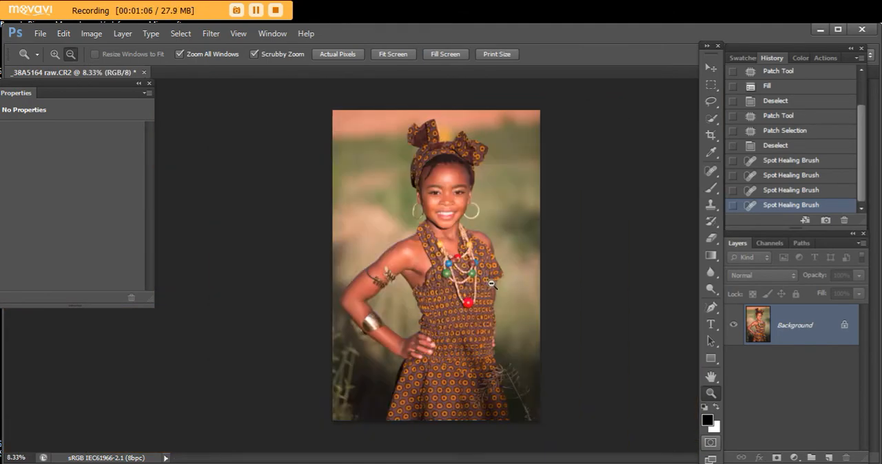
key(ctrl+j)
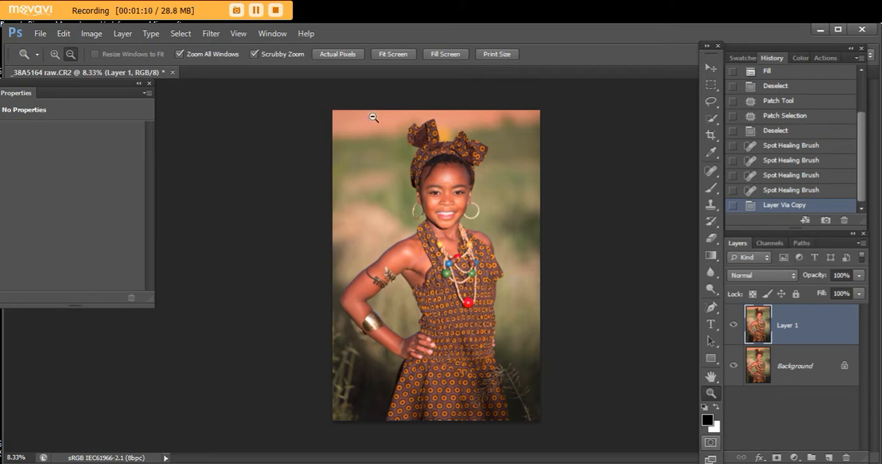
click(208, 36)
mouse_move(250, 177)
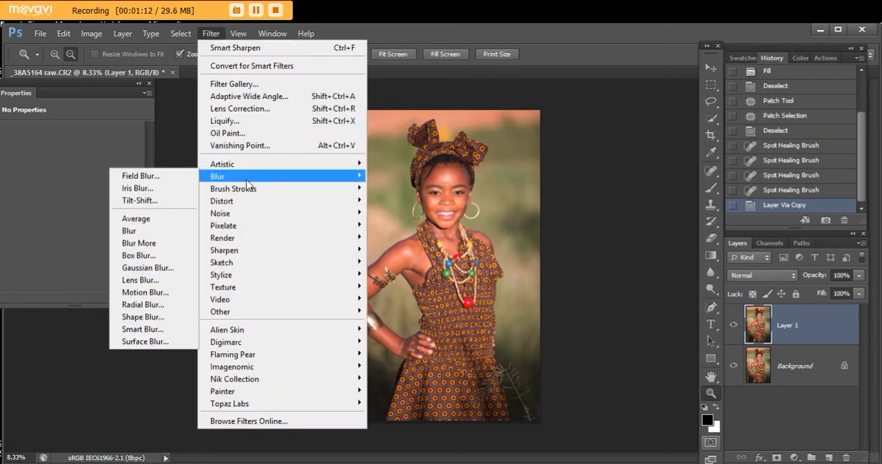
click(148, 268)
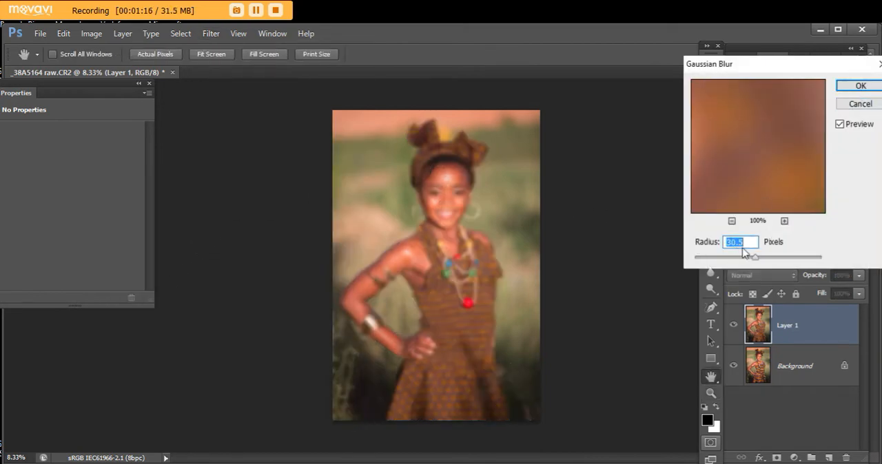
click(858, 85)
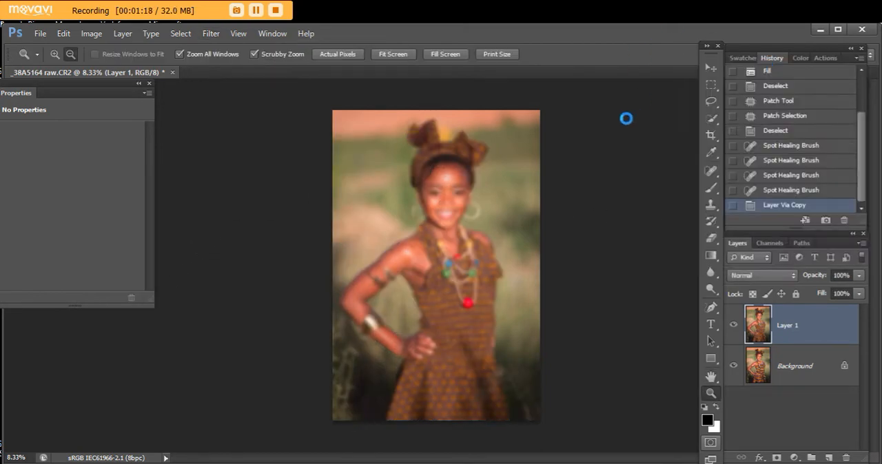
- Set the blurred layer's blend mode to Screen and its opacity to 11%
click(792, 277)
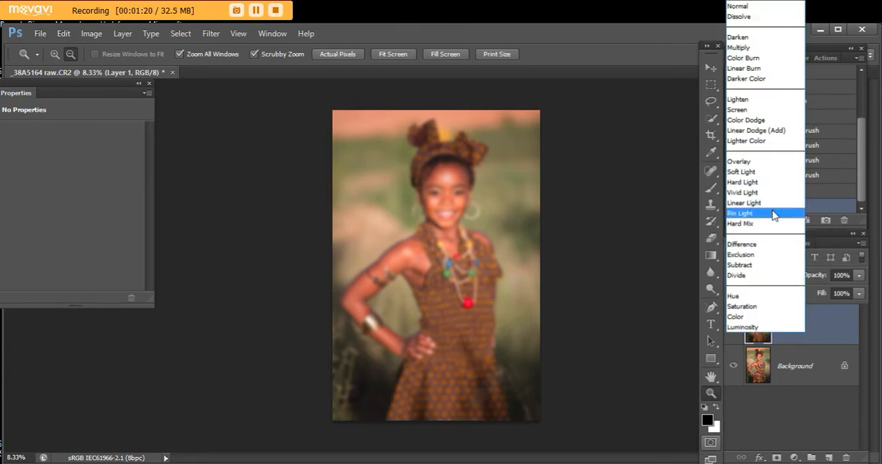
click(758, 114)
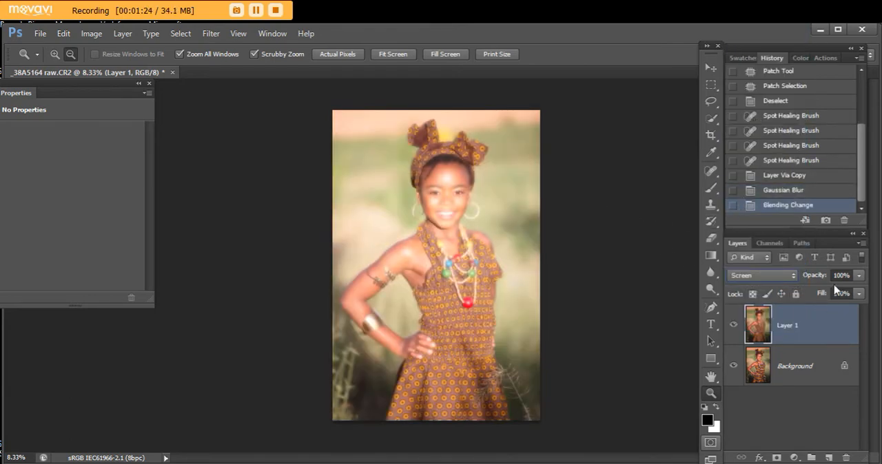
click(858, 275)
drag(859, 292, 804, 307)
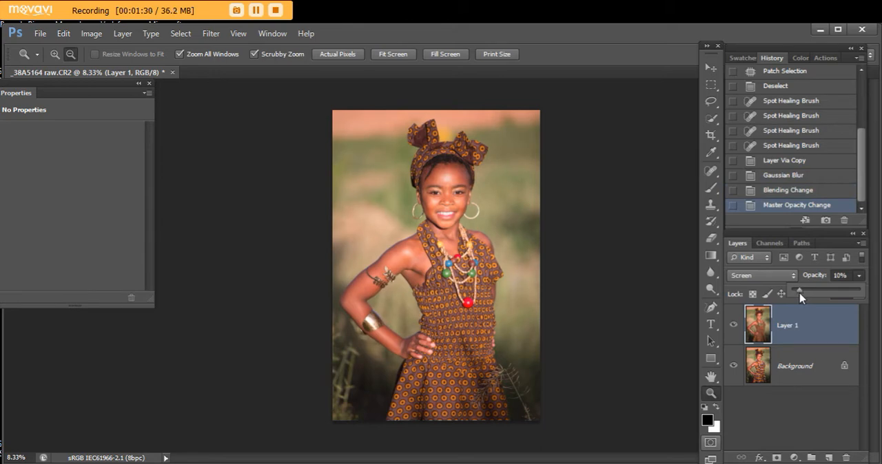
drag(801, 297, 802, 298)
- Duplicate the blurred Screen layer and set the copy to Darken blend mode at 49% opacity
click(762, 336)
key(ctrl+j)
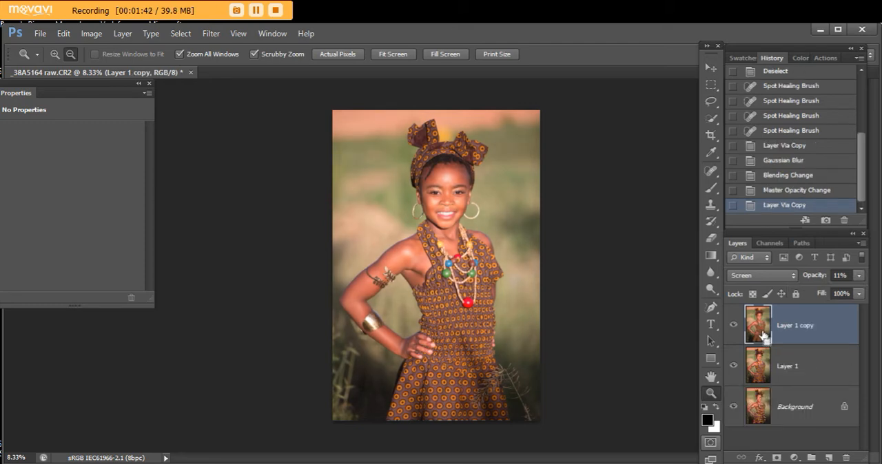
click(792, 276)
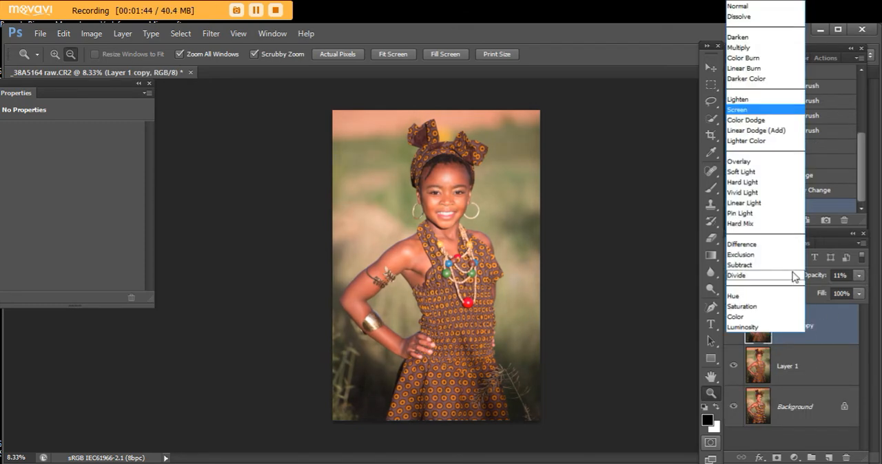
click(764, 33)
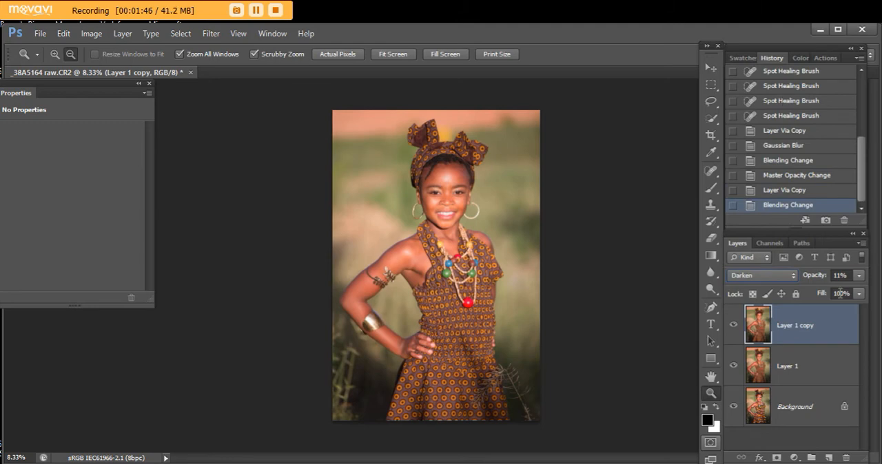
click(859, 278)
drag(804, 293, 831, 296)
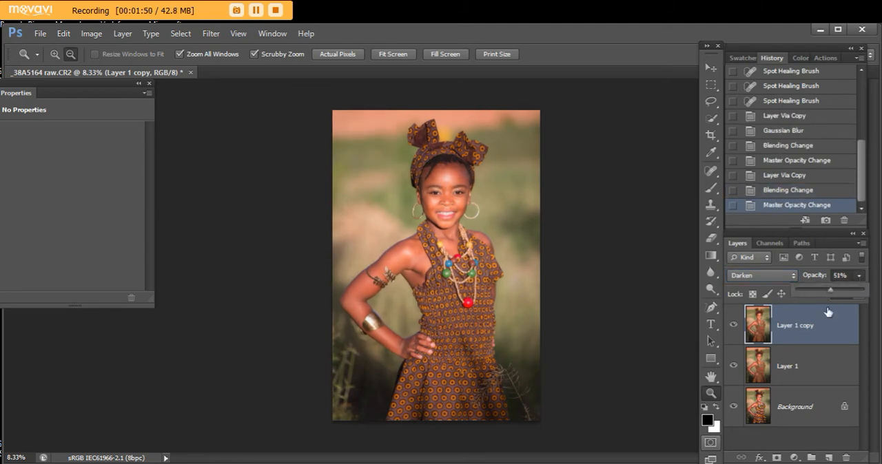
- Group the two blurred layers and give the group a layer mask inverted to black
shift+click(818, 365)
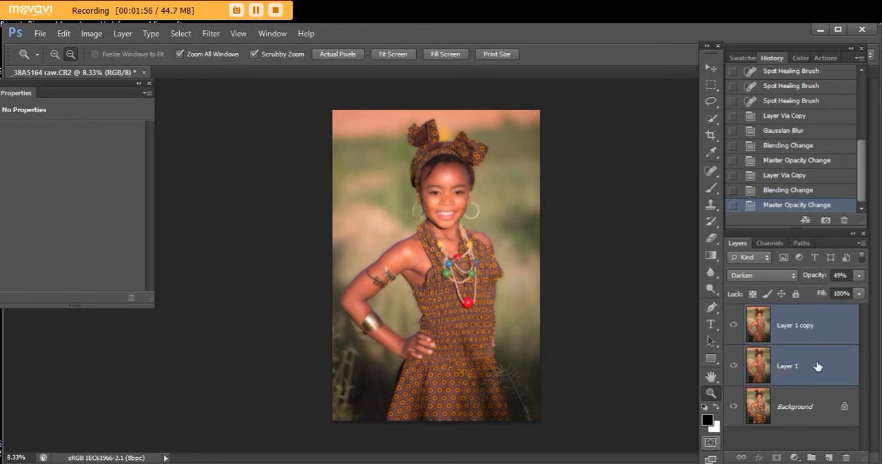
key(ctrl+g)
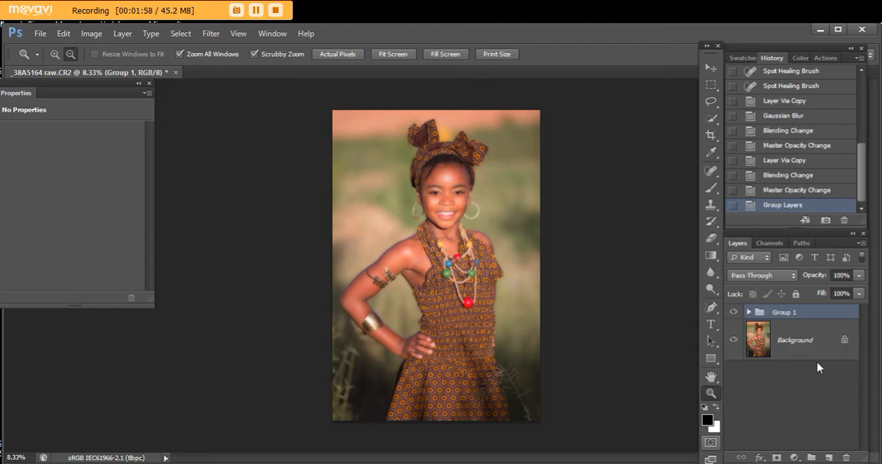
click(776, 457)
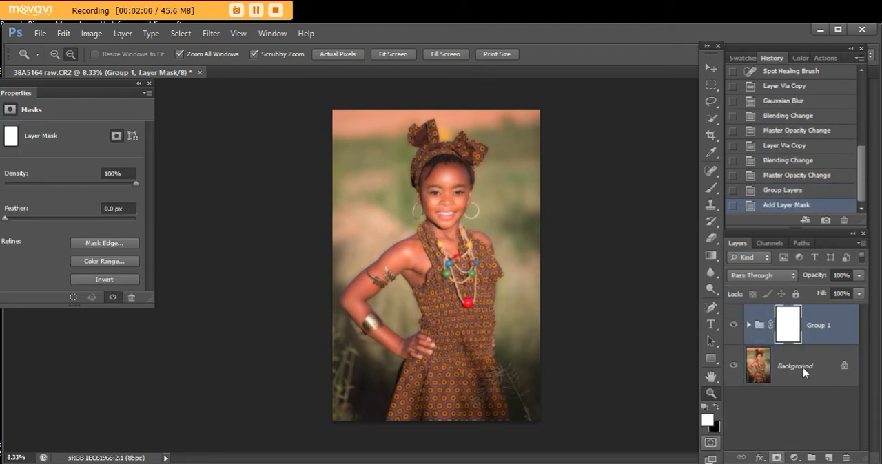
key(ctrl+i)
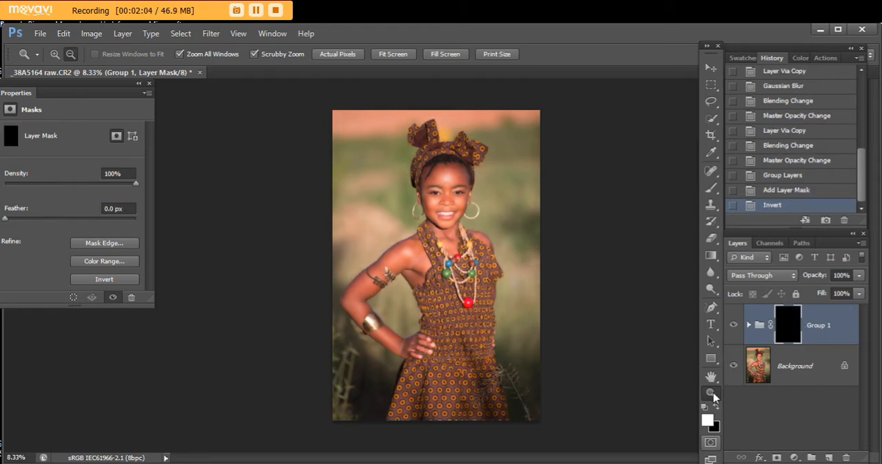
- Paint white over the face on the Group 1 mask with a 125–150 px brush, revealing the softened skin
drag(436, 189, 463, 216)
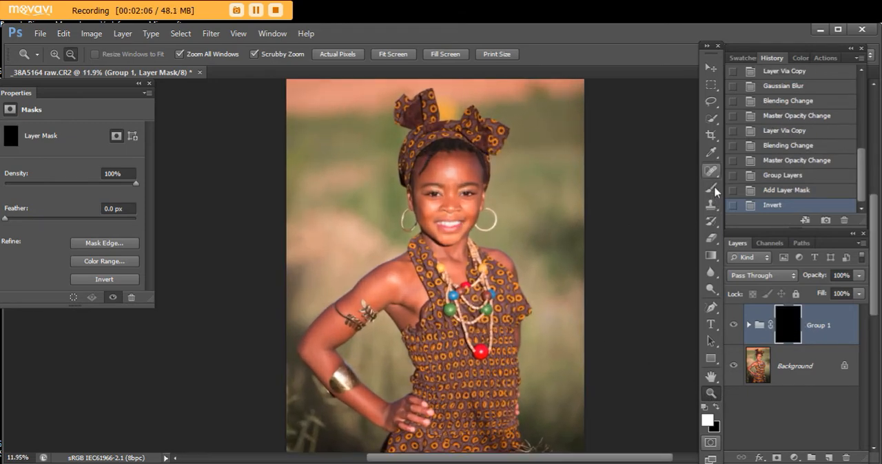
click(710, 187)
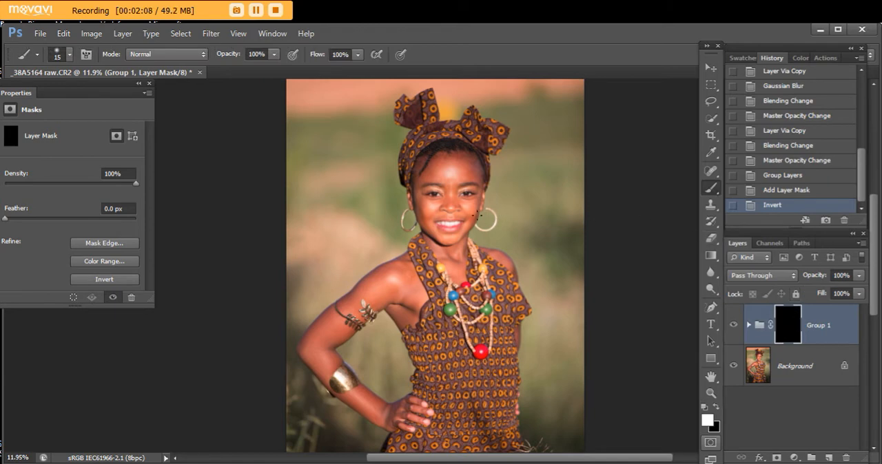
key(bracketright)
key(bracketright)
key(bracketright)
key(bracketright)
key(bracketright)
key(bracketright)
key(bracketright)
drag(471, 175, 451, 174)
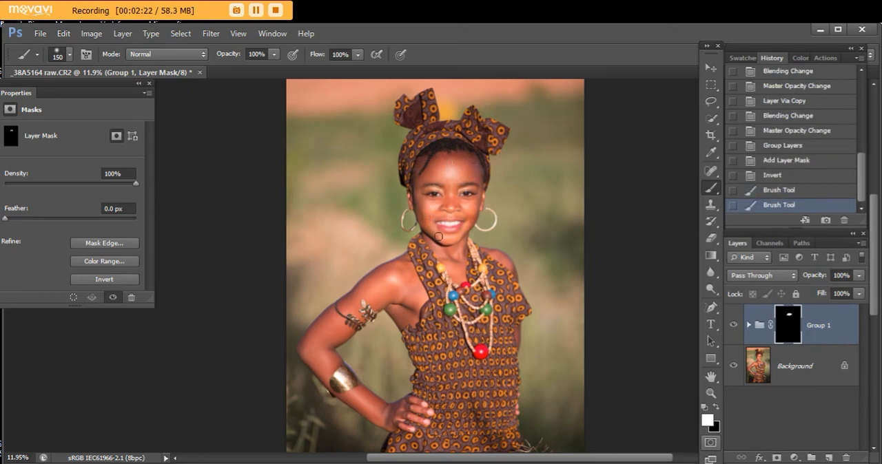
drag(449, 239, 477, 212)
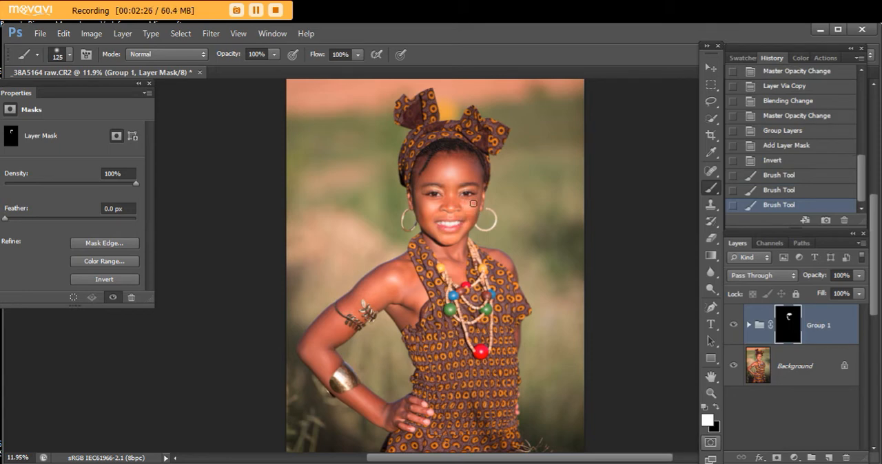
drag(472, 215, 457, 235)
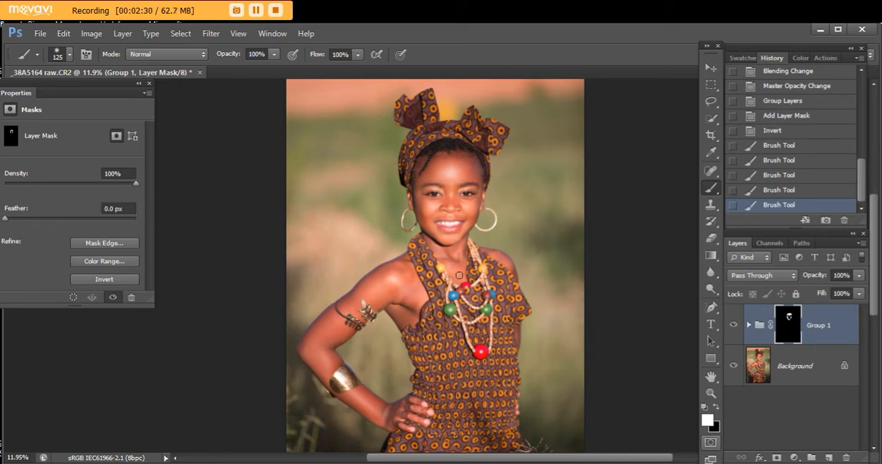
- Paint white over the chest, shoulders and bent arm on the Group 1 mask, using a 200 px brush for the arm
click(460, 272)
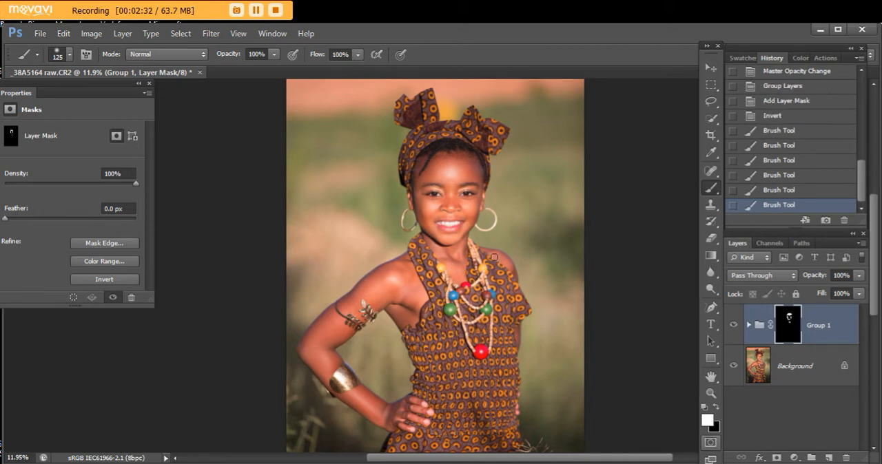
click(513, 271)
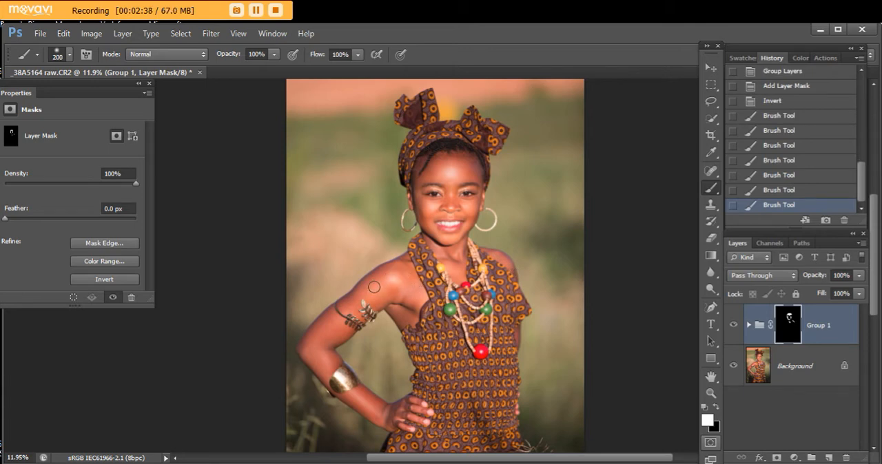
click(353, 305)
click(383, 289)
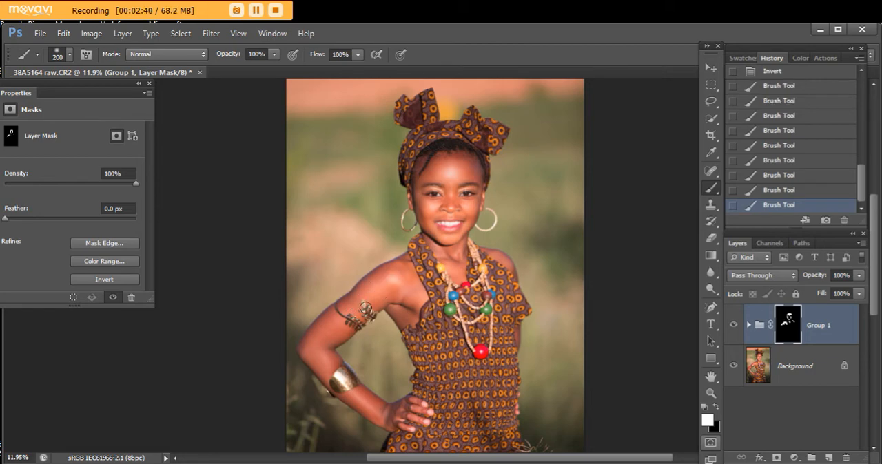
click(331, 359)
- Lower the opacity of Group 1 to 79% and toggle its visibility to compare before and after
click(710, 393)
alt+click(563, 333)
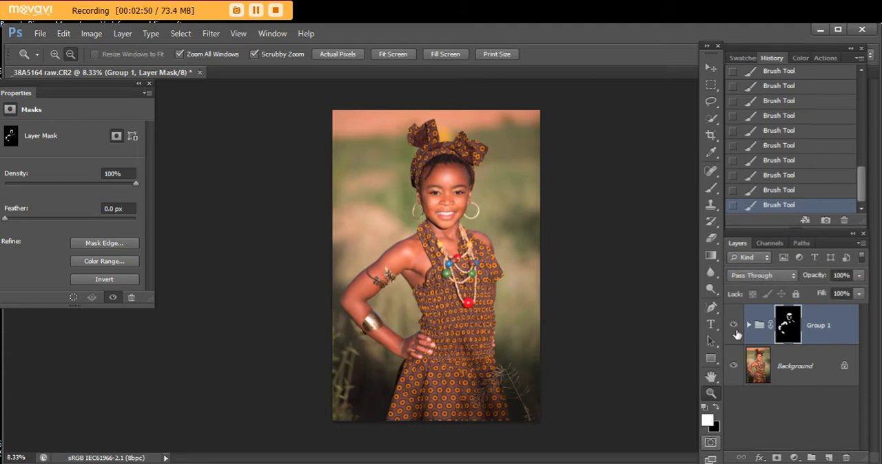
click(860, 275)
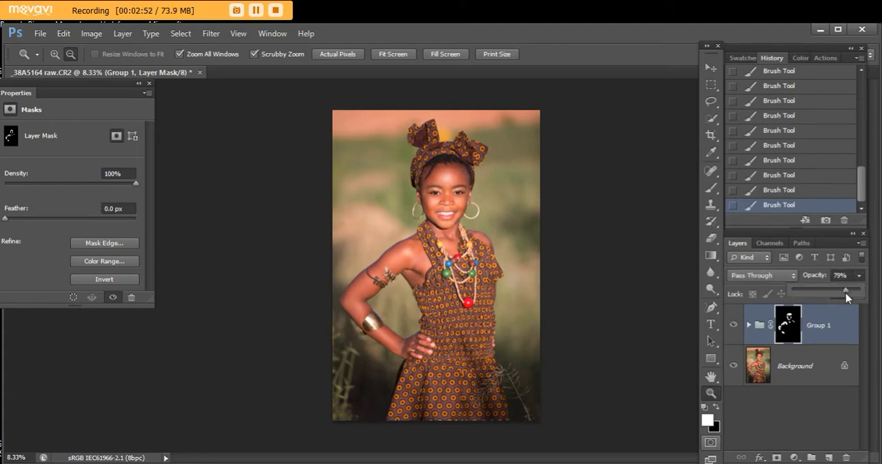
drag(855, 290, 845, 291)
click(735, 328)
click(735, 328)
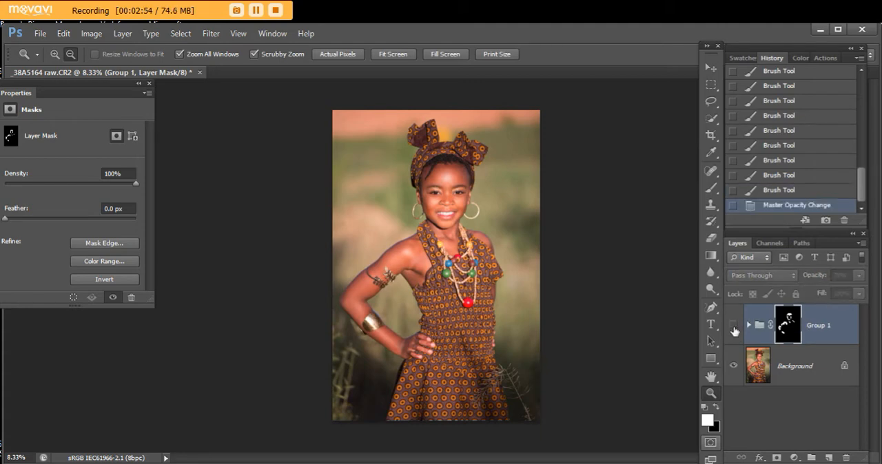
click(735, 328)
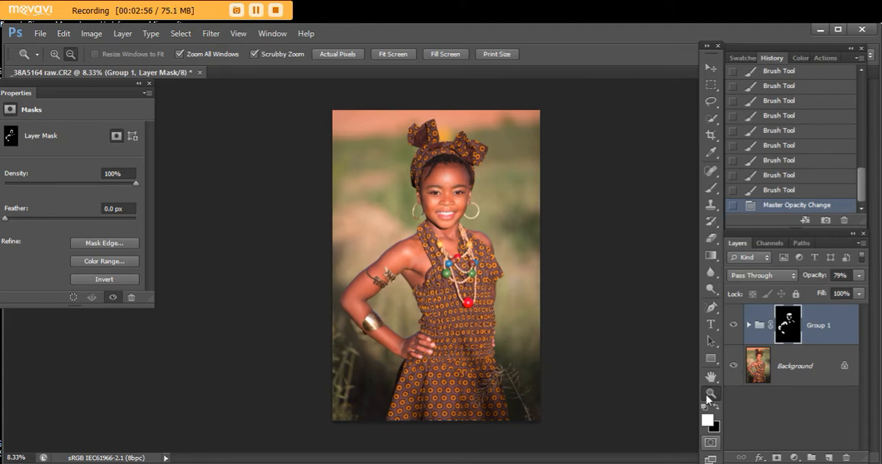
- Add a new empty layer above Group 1 and set the foreground to a light skin tone, f6ae8c, based on the portrait
click(438, 179)
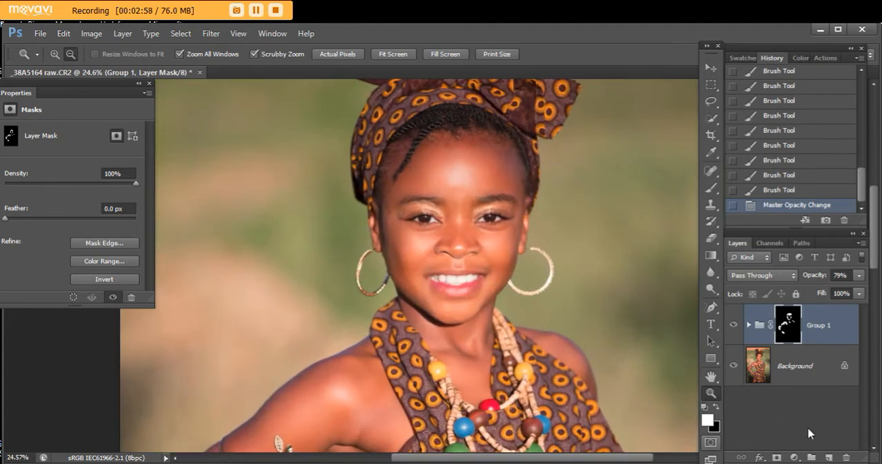
click(828, 457)
click(710, 152)
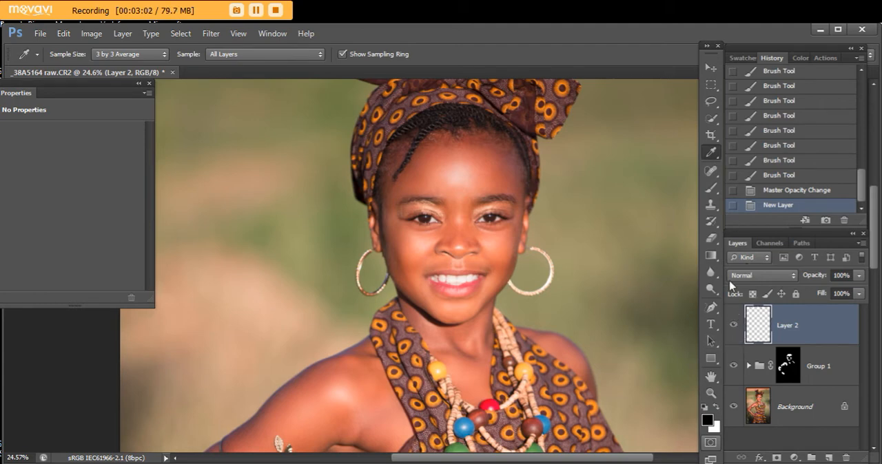
click(762, 417)
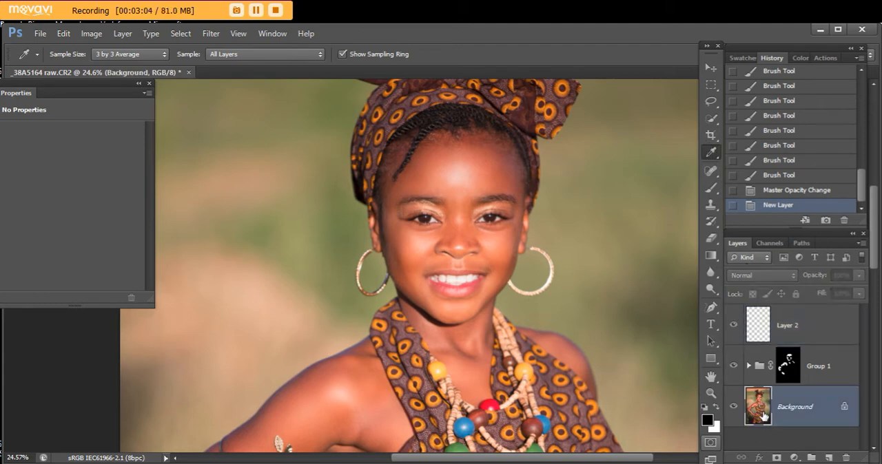
click(710, 171)
click(508, 245)
click(707, 420)
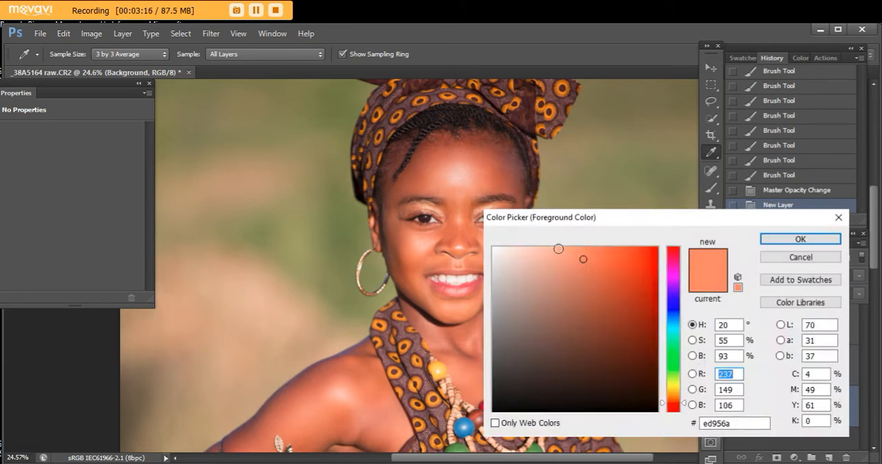
click(565, 252)
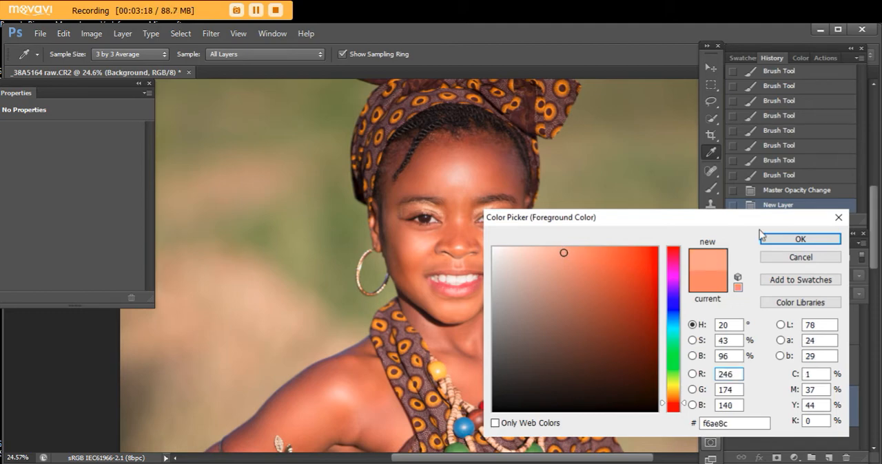
click(798, 239)
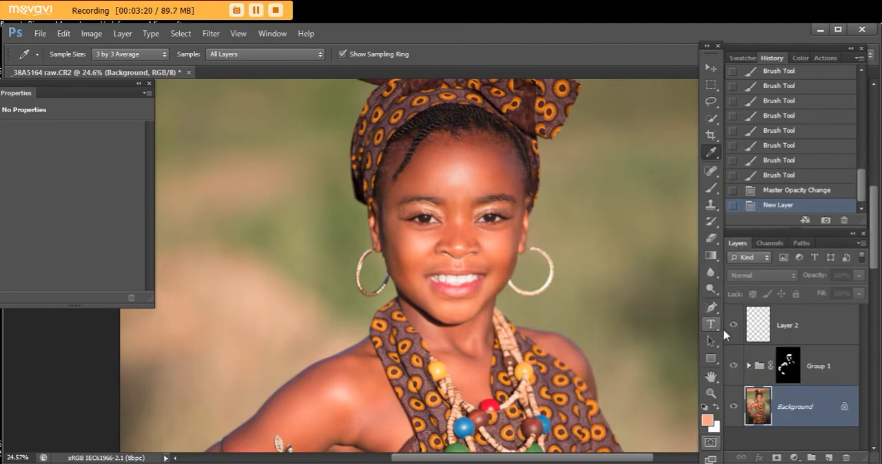
- Fill Layer 2 with the skin-tone foreground colour and set it to Soft Light at 30% opacity
click(762, 332)
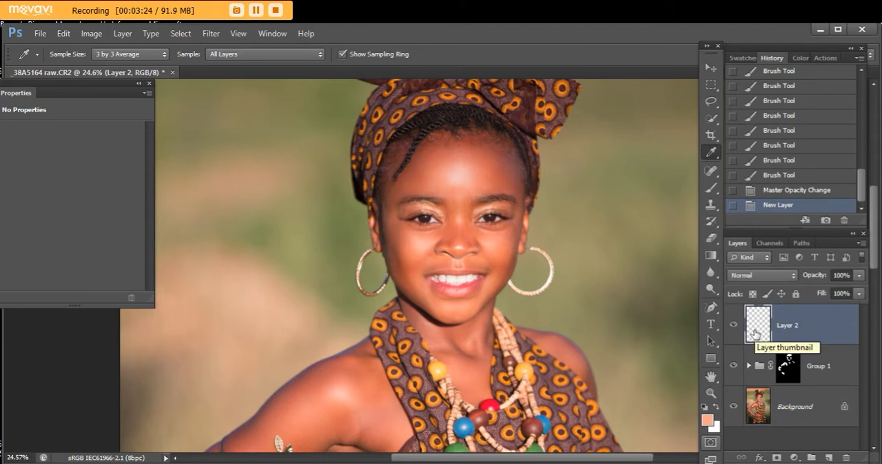
key(alt+BackSpace)
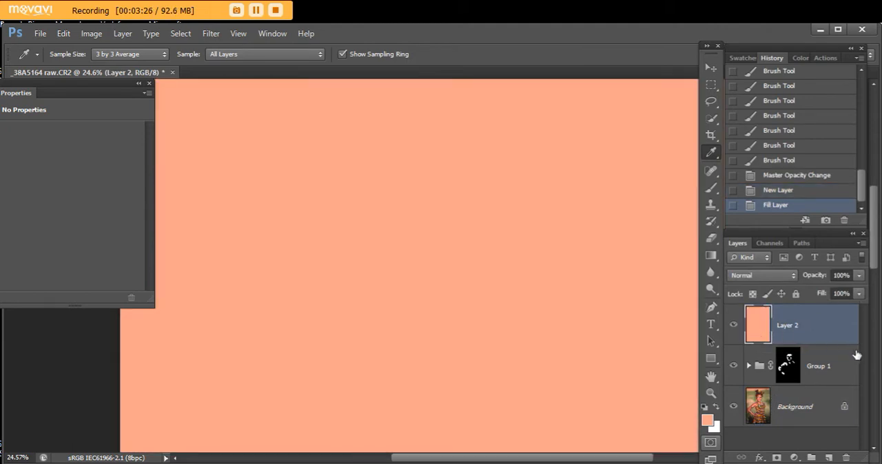
click(794, 279)
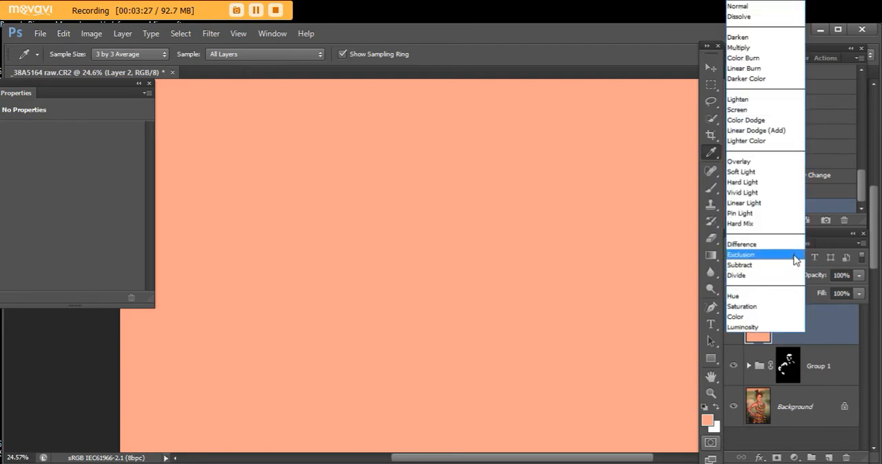
click(761, 172)
click(862, 280)
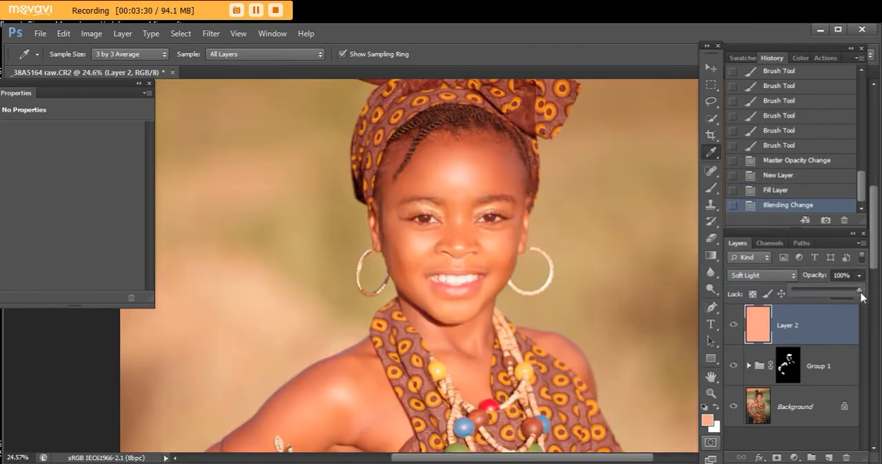
drag(856, 295, 813, 297)
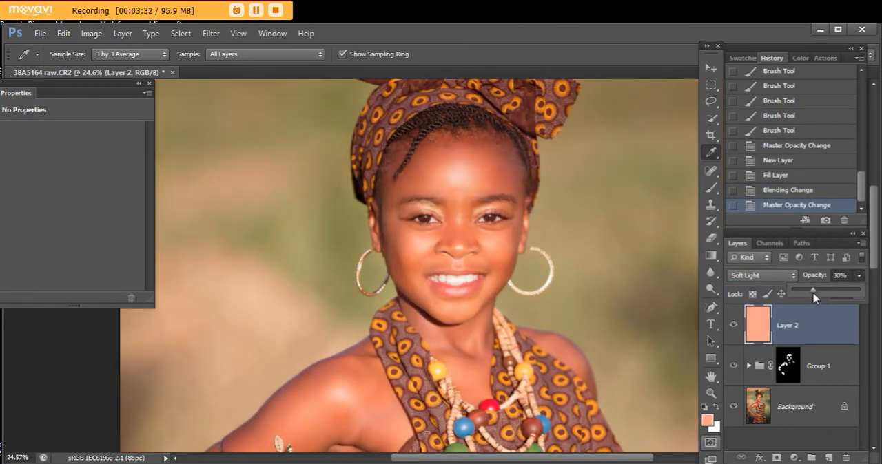
- Add a layer mask to Layer 2 and invert it to black
click(710, 393)
click(587, 394)
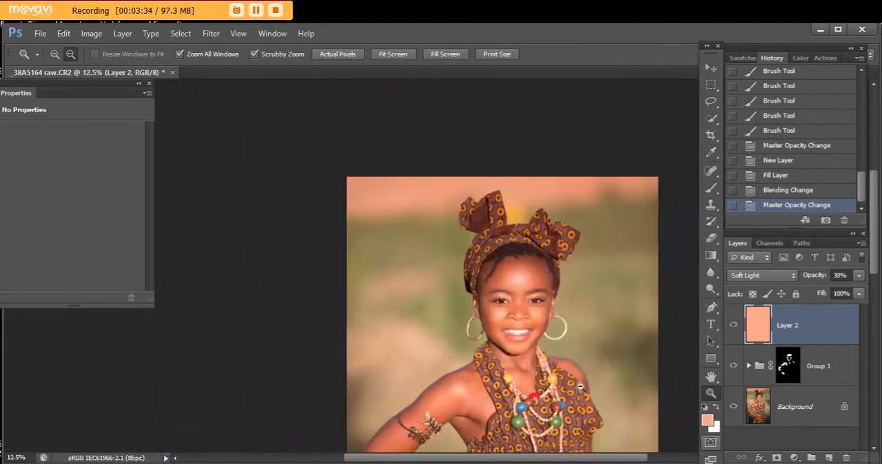
click(584, 392)
click(777, 457)
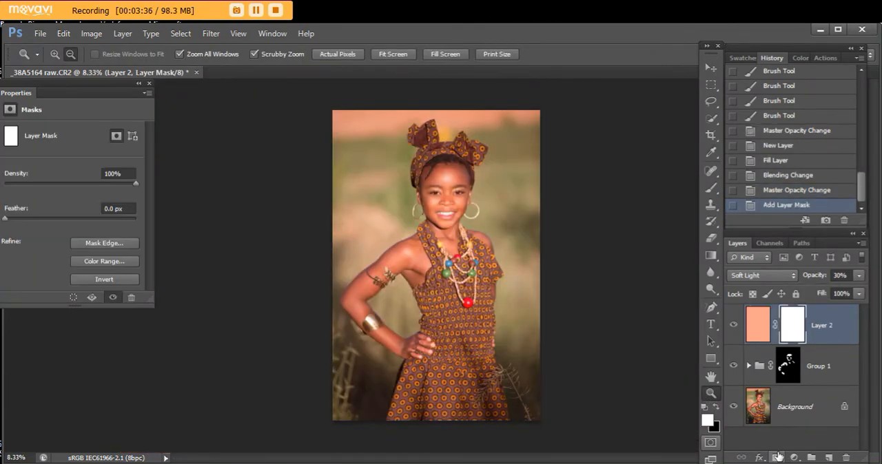
key(ctrl+i)
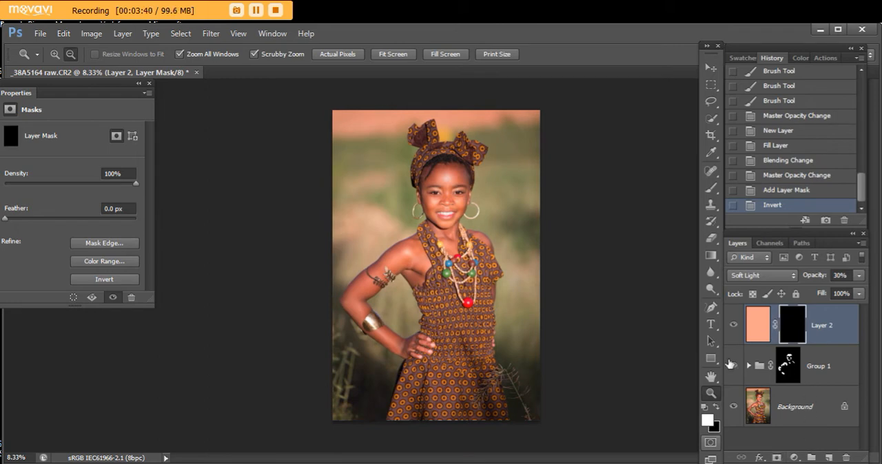
- Paint white over the face, neck, shoulders and arm on the Layer 2 mask with a 250 px brush
click(710, 188)
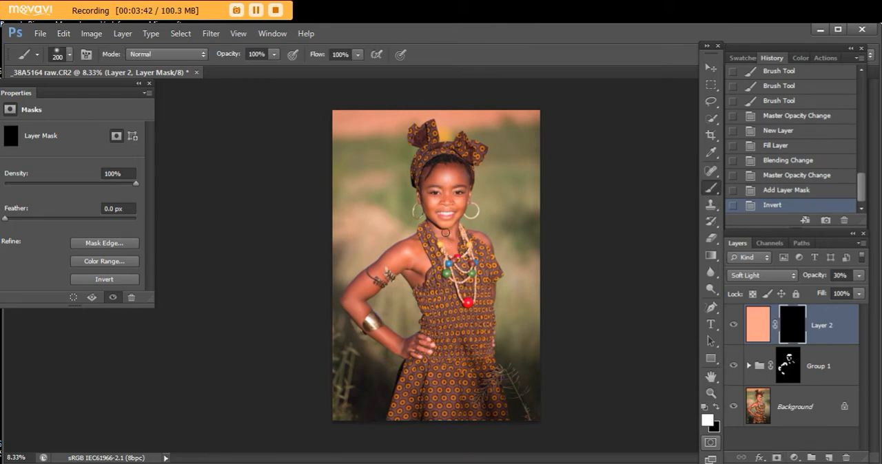
key(bracketright)
drag(460, 176, 453, 204)
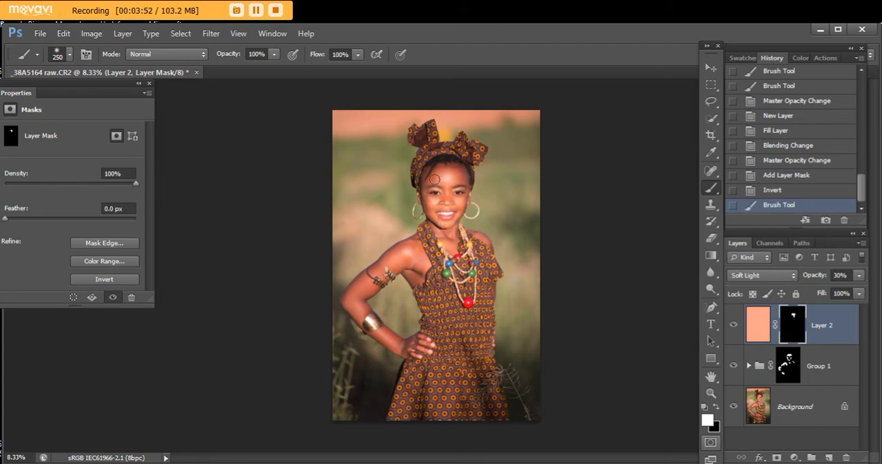
drag(434, 179, 455, 176)
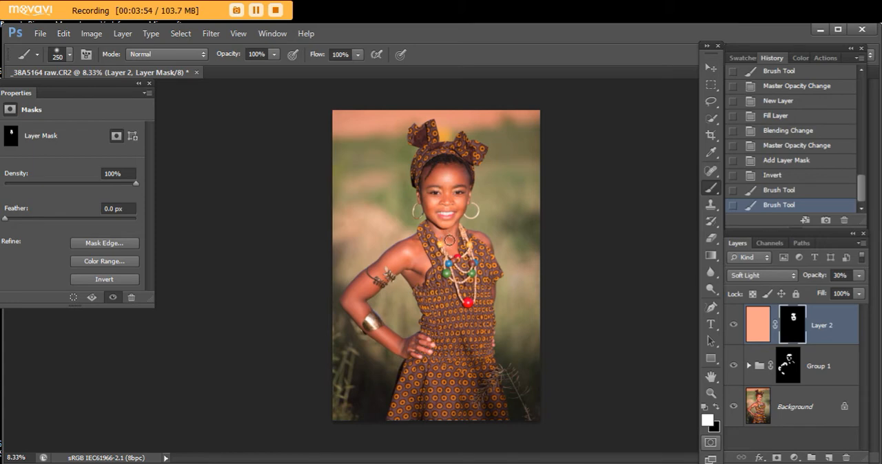
drag(449, 240, 483, 243)
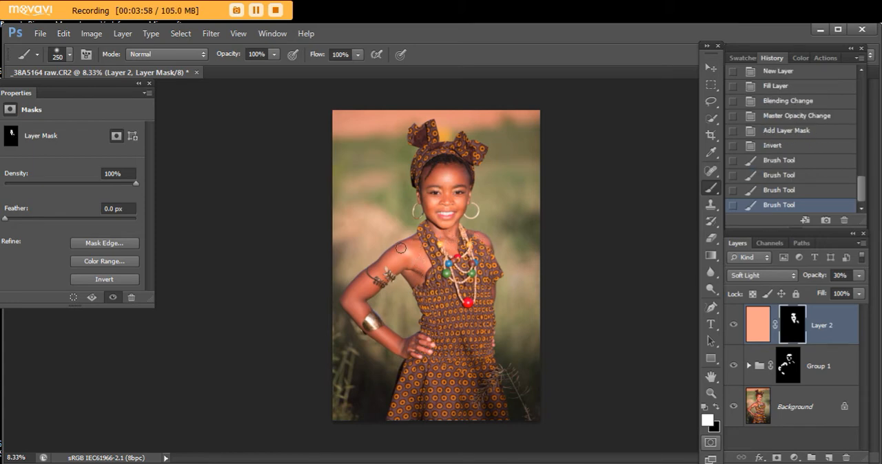
drag(382, 267, 384, 271)
mouse_move(398, 265)
mouse_down()
mouse_move(407, 252)
mouse_move(365, 290)
mouse_up()
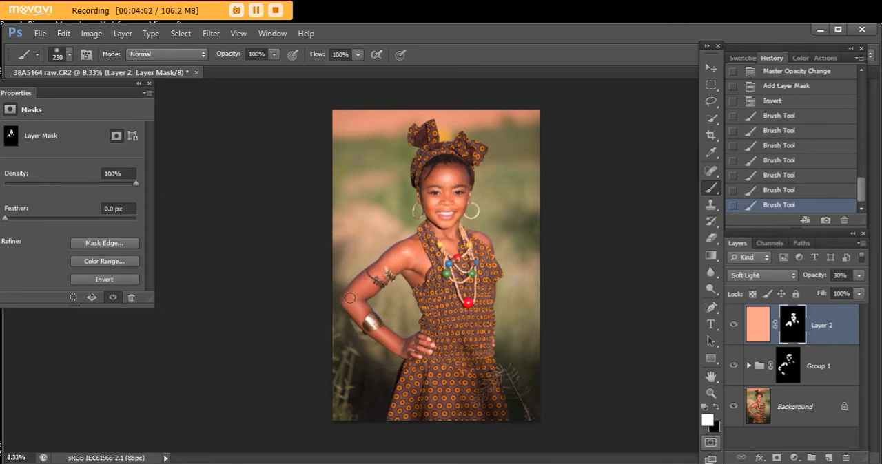
drag(359, 307, 402, 345)
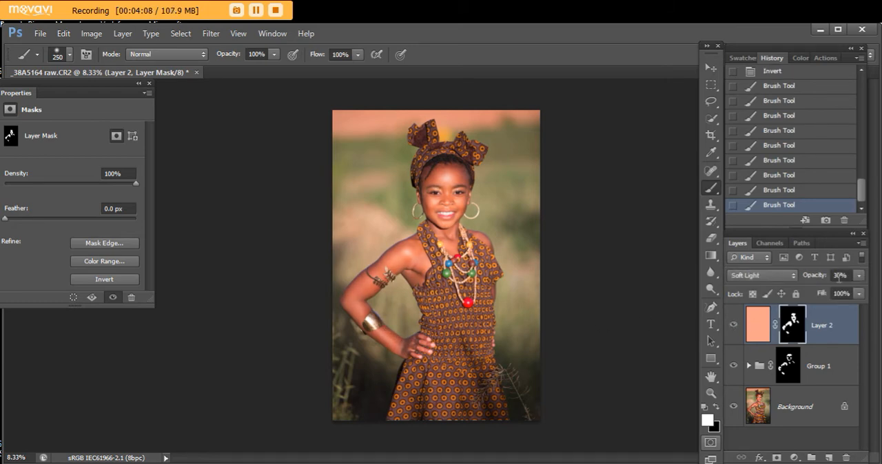
- Reduce the opacity of Layer 2 to 25% and toggle its visibility to compare the skin tone
click(859, 275)
drag(830, 290, 814, 290)
click(734, 328)
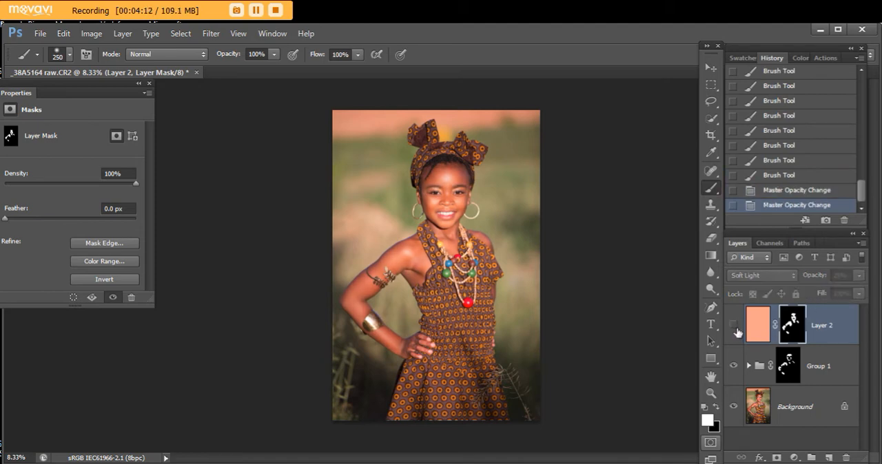
click(734, 328)
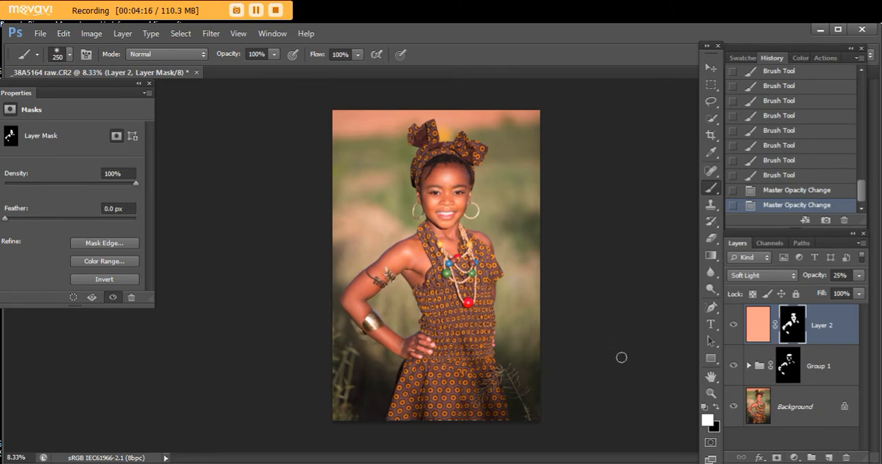
- Add a new layer above Layer 2 and fill it with 50% Gray
click(828, 457)
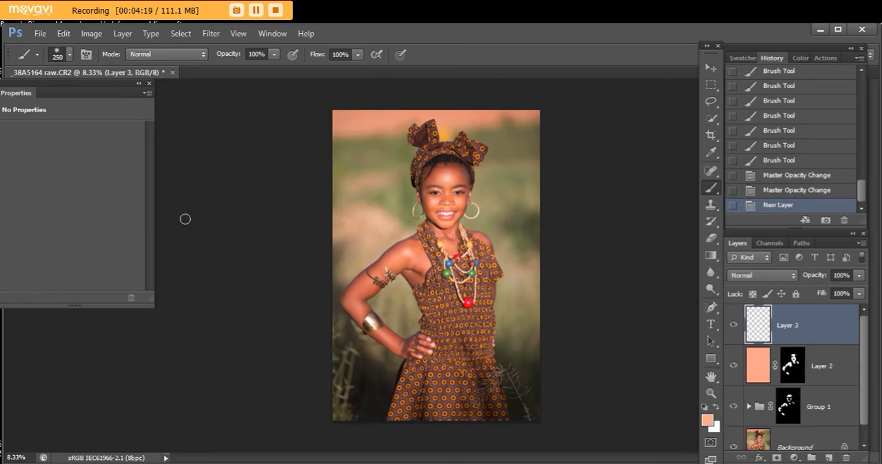
click(63, 34)
click(130, 191)
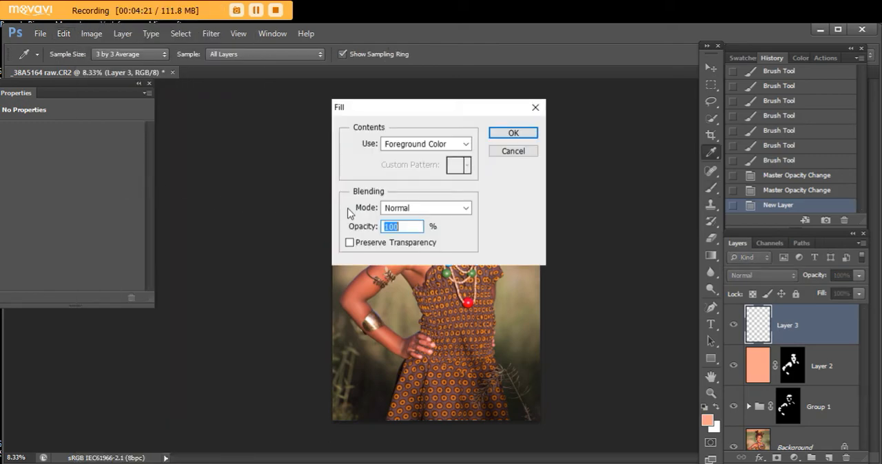
click(467, 144)
click(444, 251)
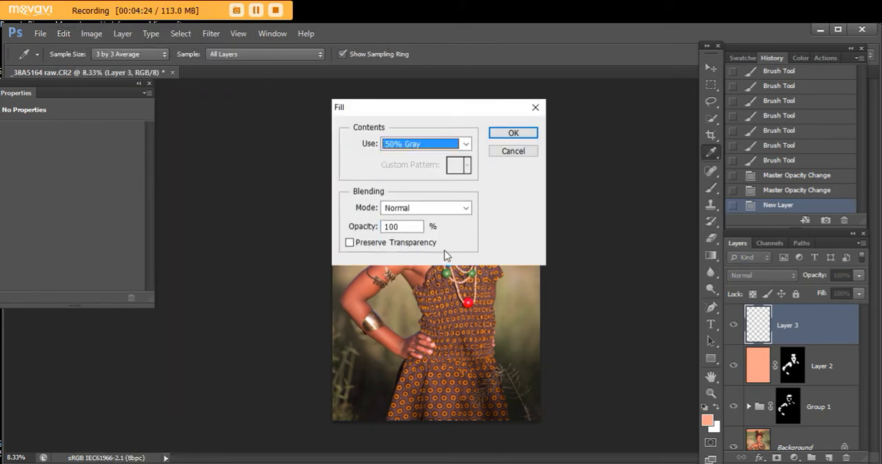
click(516, 135)
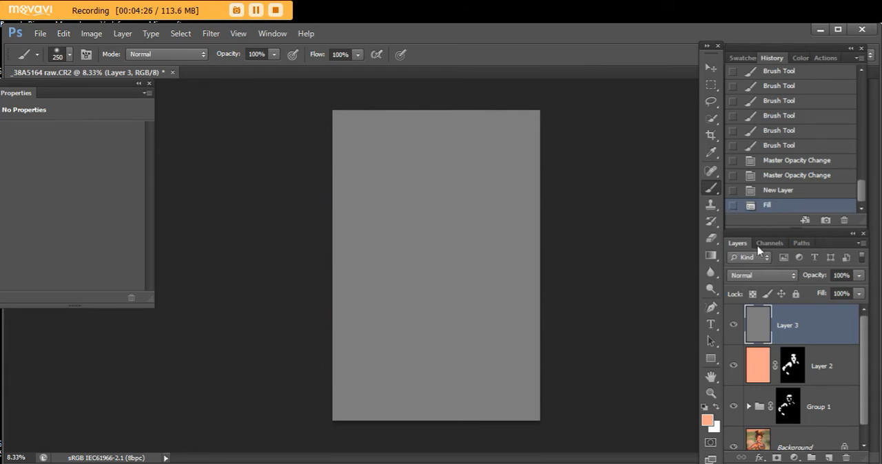
- Set the gray layer's blend mode to Soft Light and duplicate the layer
click(793, 276)
click(781, 172)
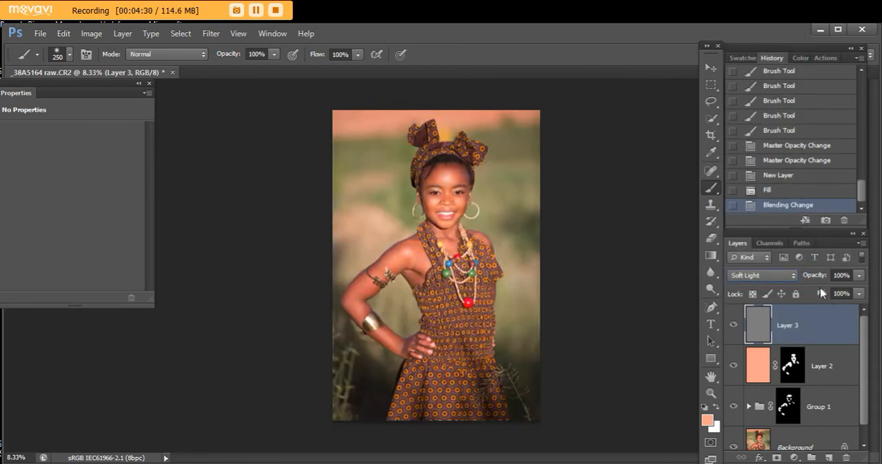
key(ctrl+j)
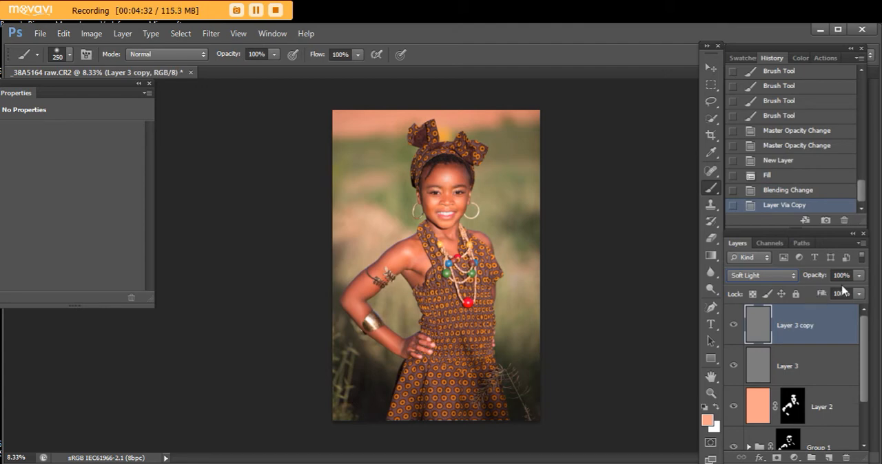
- Rename the gray layer copy as dodge and lower its opacity to 16%
double_click(797, 328)
text(dodge)
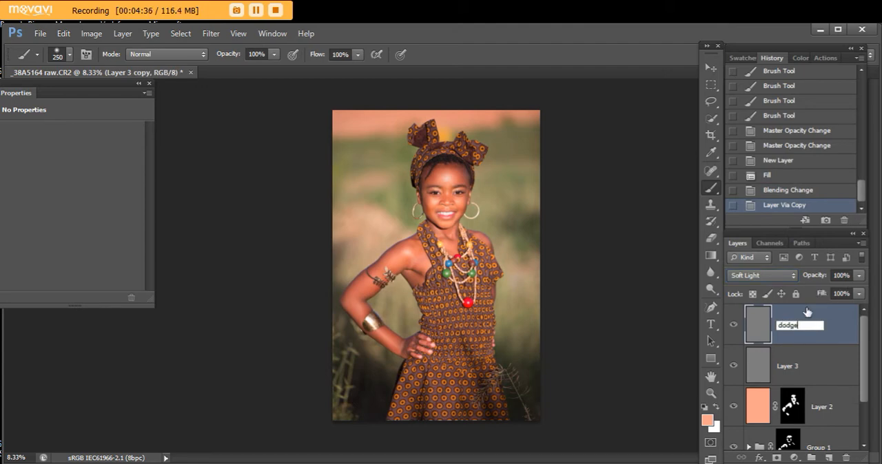
key(Return)
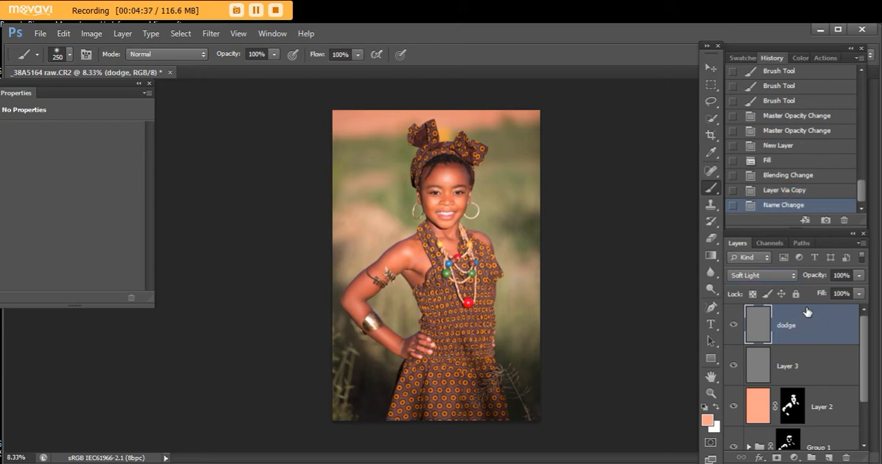
click(858, 275)
drag(858, 292, 803, 308)
- Rename the original gray layer, Layer 3, as burn and lower its opacity to 14%
double_click(786, 366)
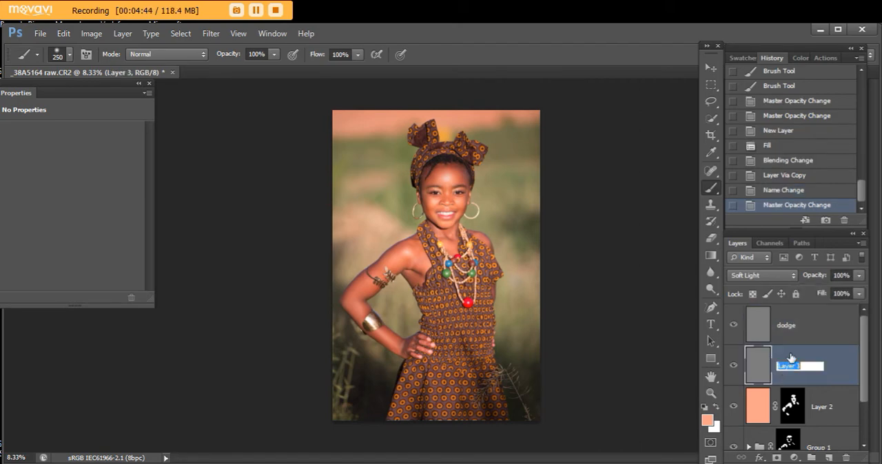
text(burn)
key(Return)
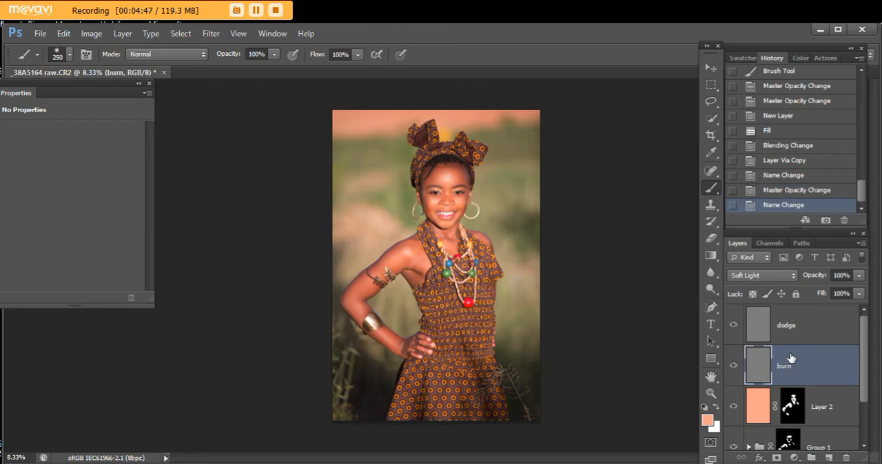
click(858, 275)
drag(854, 290, 805, 303)
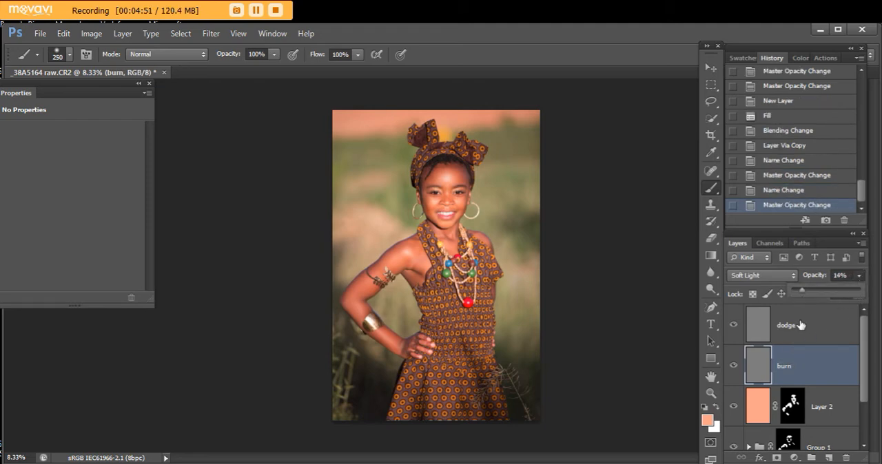
- Paint white on the dodge layer over the nose, forehead and other facial highlights with a 175 px brush
click(761, 332)
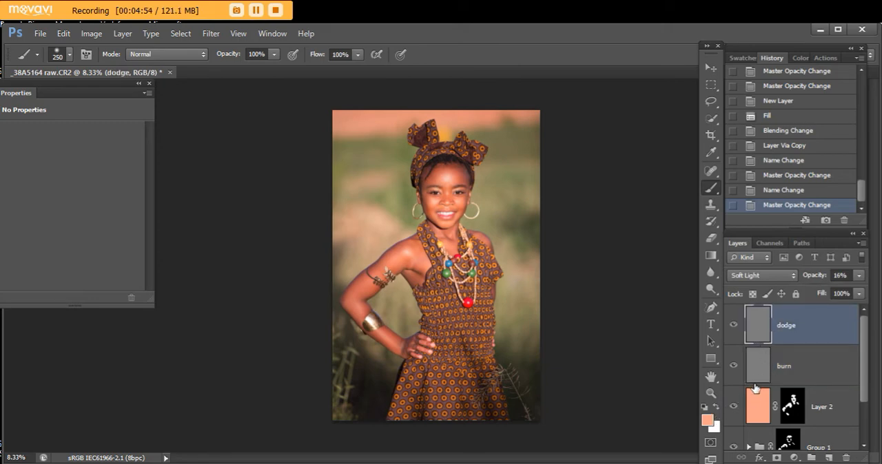
key(d)
key(x)
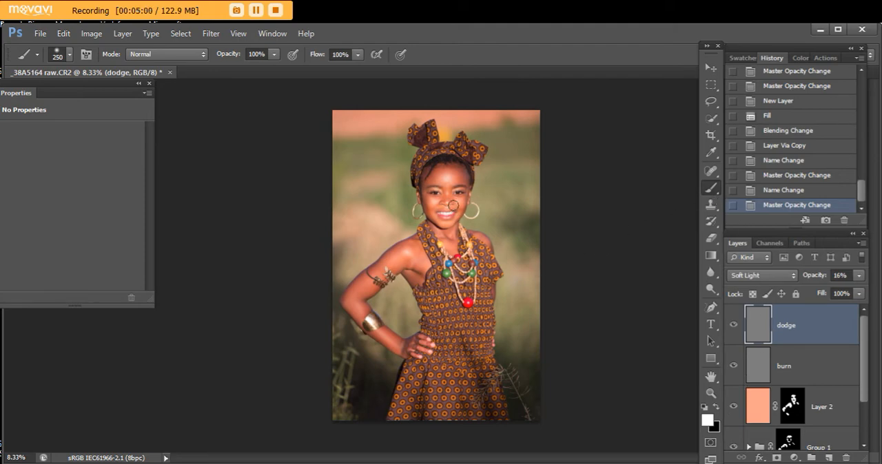
key(bracketleft)
click(448, 200)
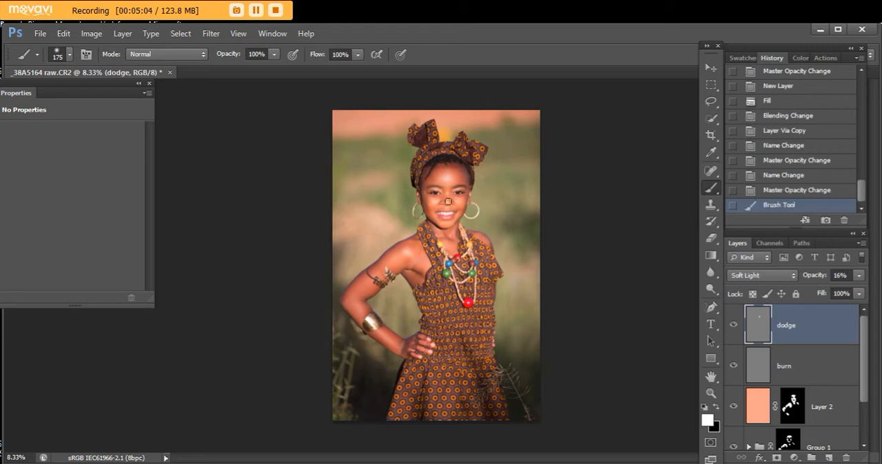
click(448, 187)
click(449, 186)
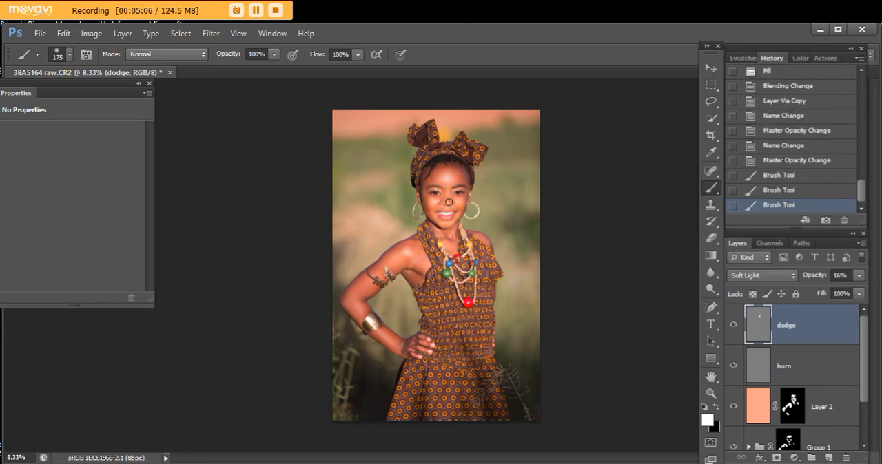
click(448, 188)
click(450, 184)
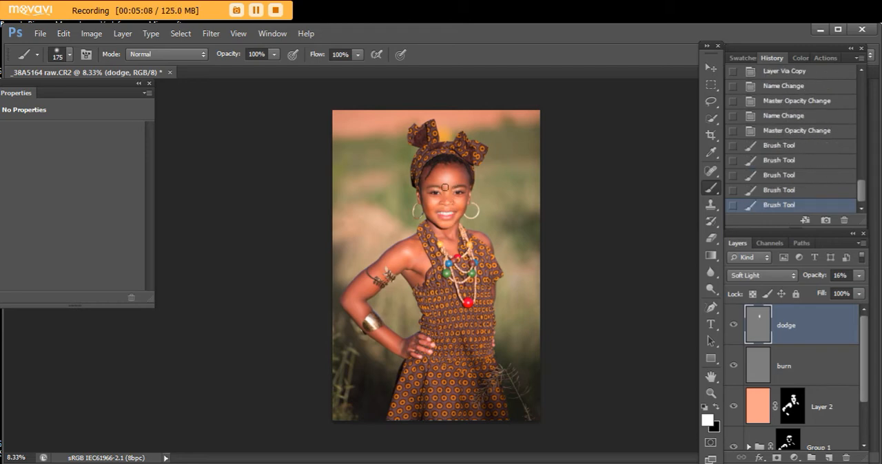
click(468, 182)
click(466, 179)
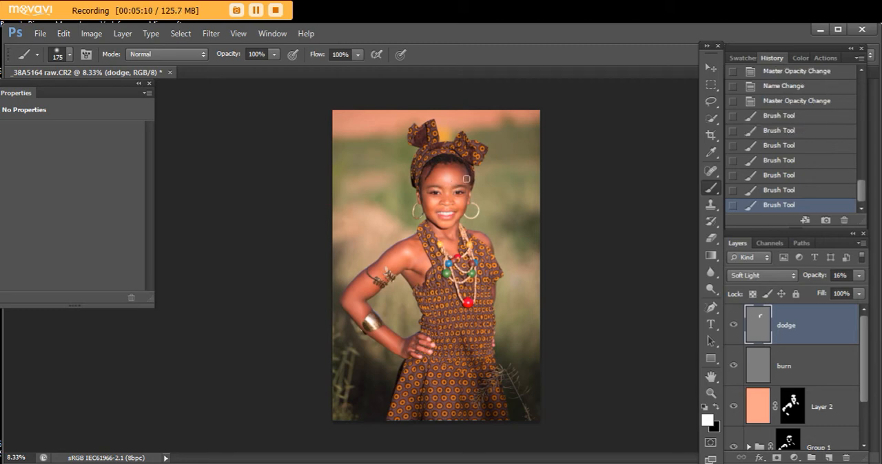
click(465, 180)
click(461, 180)
click(467, 189)
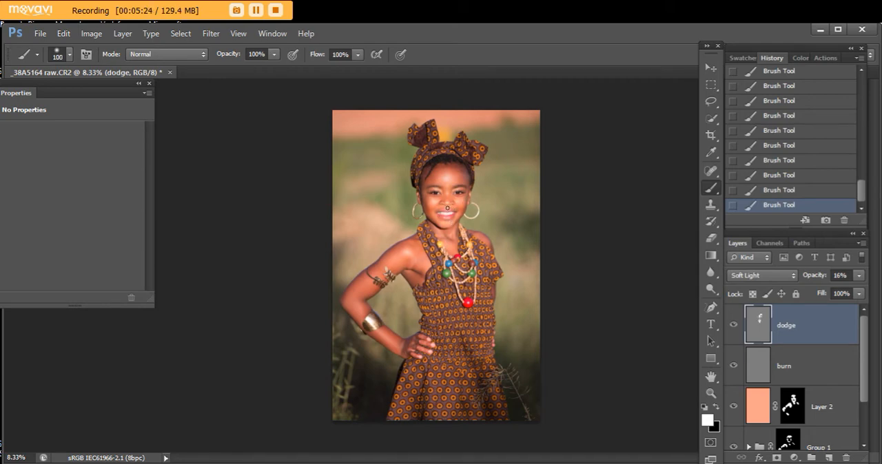
- Paint white on the dodge layer over the elbow and forearm highlights with a 250 px brush
key(bracketright)
key(bracketright)
key(bracketright)
mouse_move(365, 289)
mouse_down()
mouse_move(357, 297)
mouse_move(365, 311)
mouse_up()
drag(384, 339, 391, 343)
- Reduce the dodge layer's opacity to 6%, fine-tune it slightly, and toggle the layer's visibility to compare the highlights
click(733, 328)
click(733, 328)
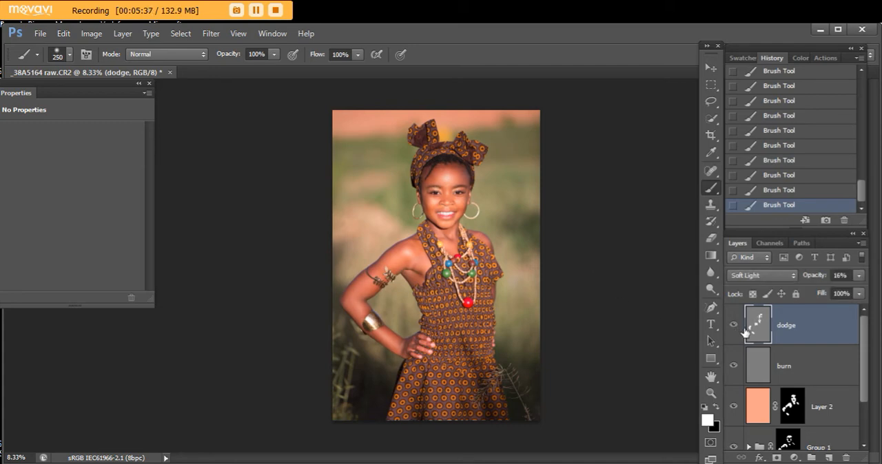
click(859, 275)
drag(807, 295, 802, 299)
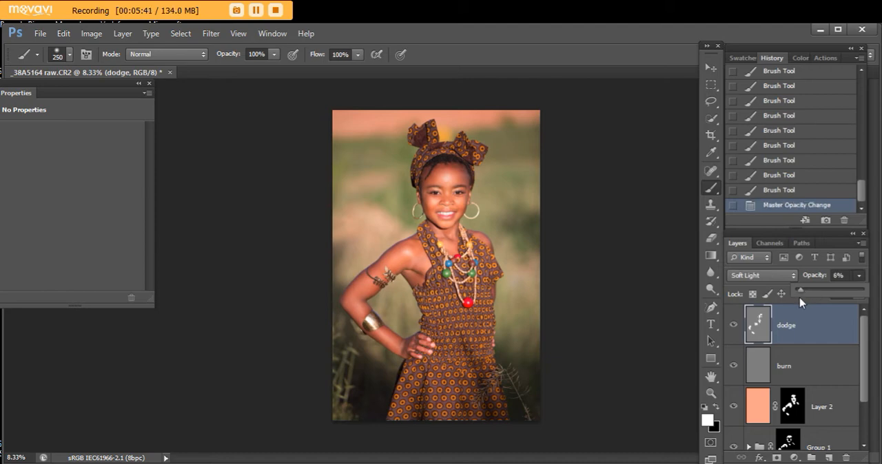
click(735, 329)
click(735, 330)
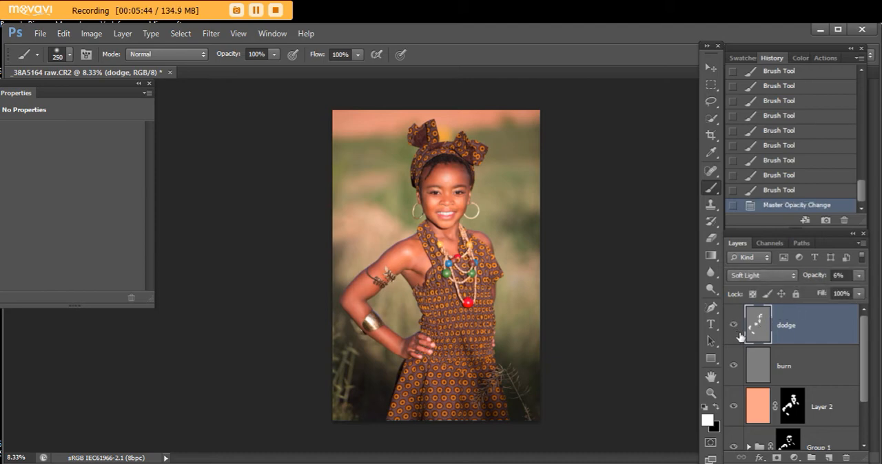
click(858, 277)
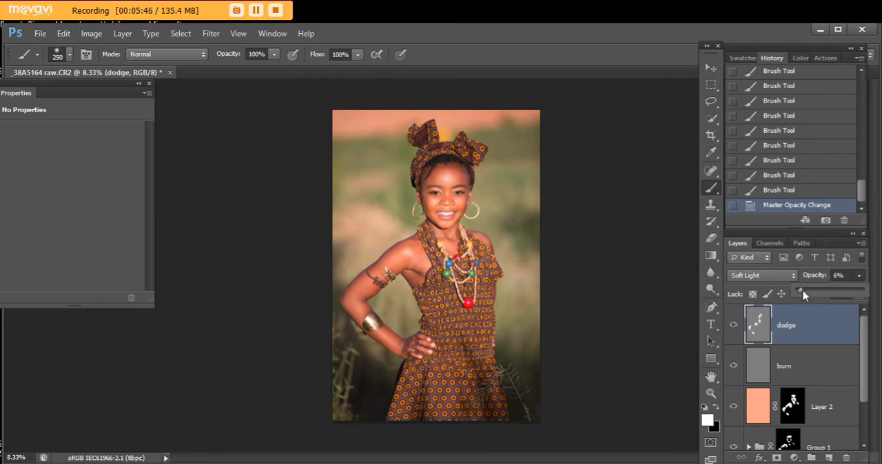
click(802, 293)
click(734, 331)
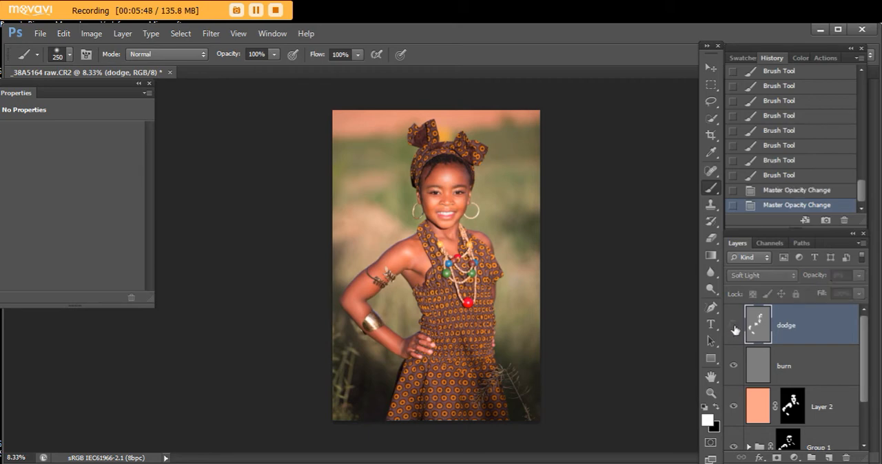
click(734, 332)
- Paint black on the burn layer along the arm edges, neck, shoulder and hairline with a 175 px brush
click(757, 372)
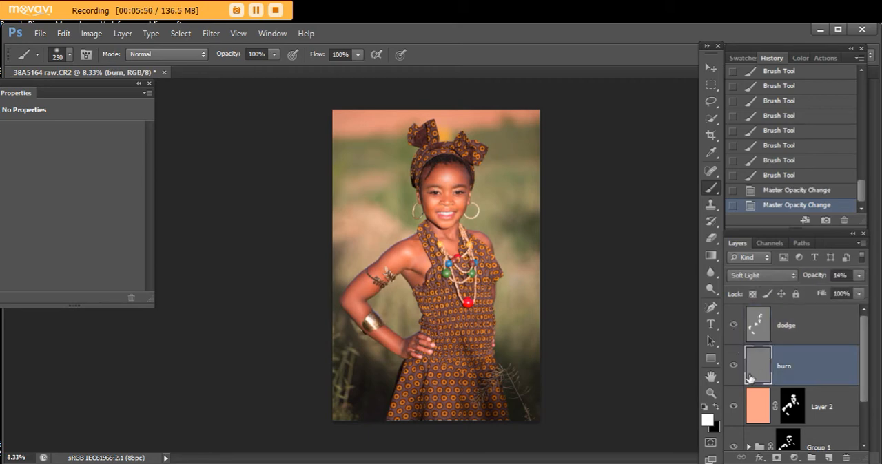
click(717, 408)
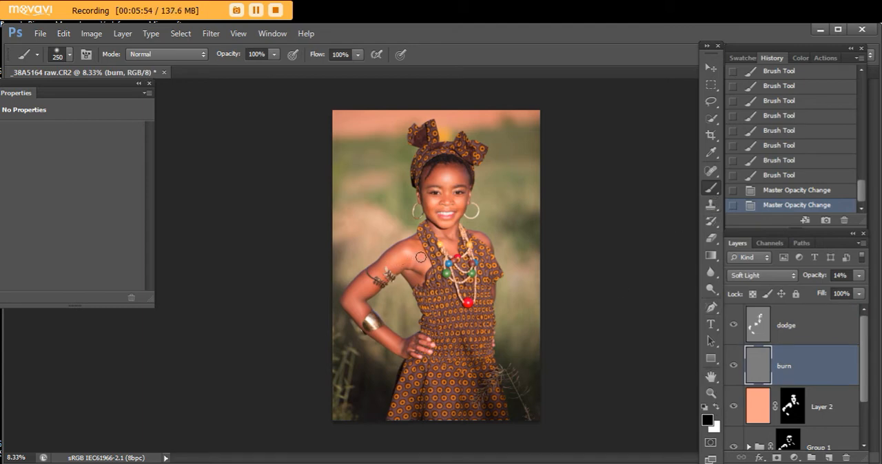
key(bracketleft)
key(bracketleft)
key(bracketleft)
drag(386, 256, 403, 243)
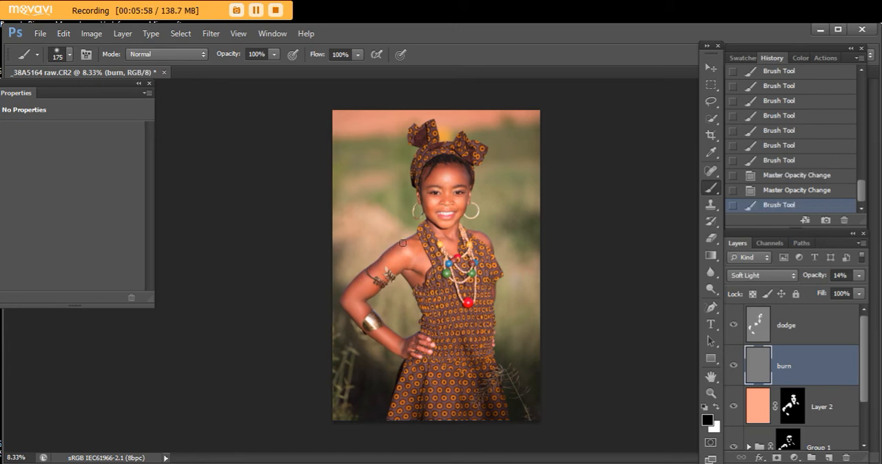
drag(387, 332, 405, 341)
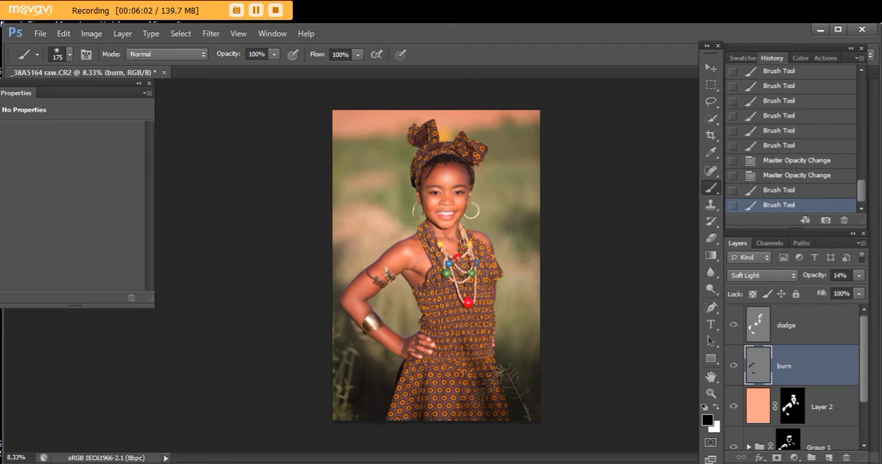
mouse_move(460, 240)
mouse_down()
mouse_move(460, 252)
mouse_move(424, 279)
mouse_move(429, 270)
mouse_up()
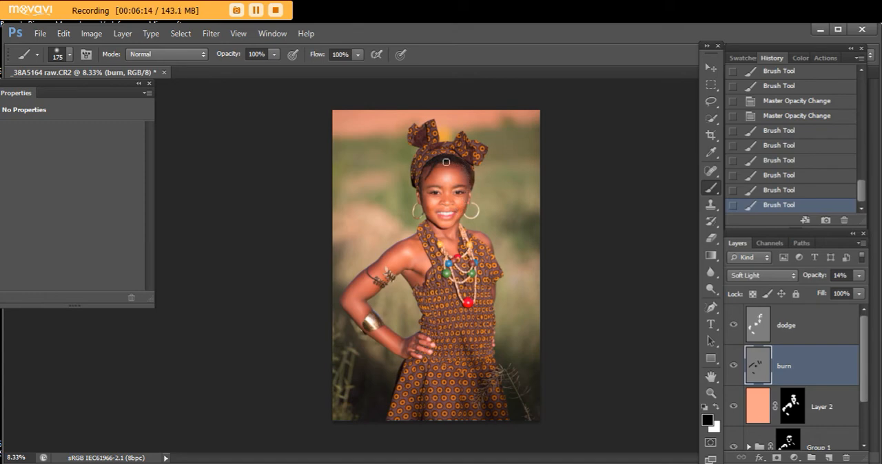
drag(432, 164, 422, 176)
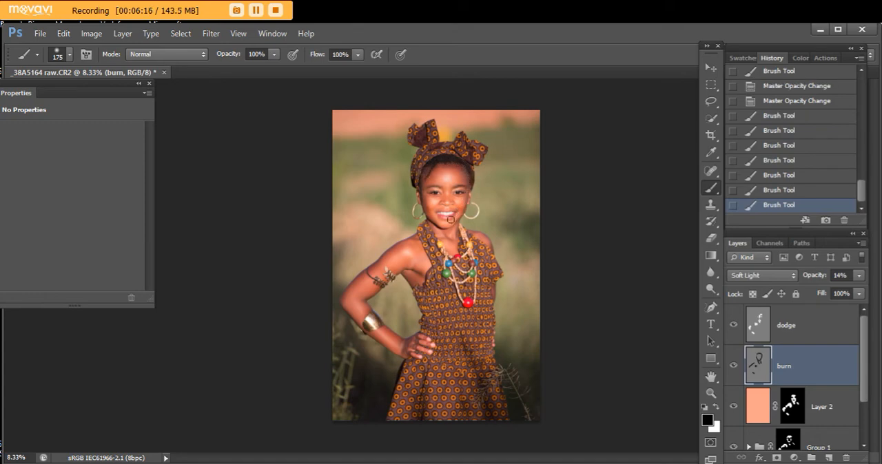
- Paint black on the burn layer over the shadows around the nose with a 60 px brush
key(bracketleft)
click(710, 394)
drag(456, 207, 578, 264)
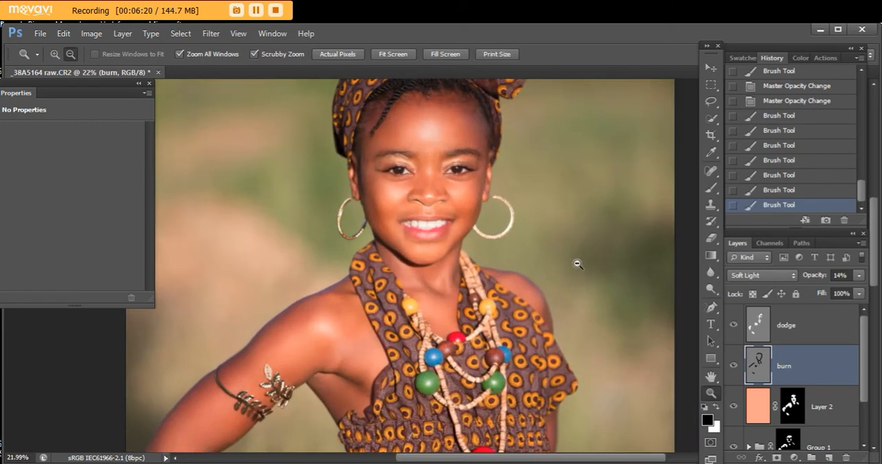
click(710, 188)
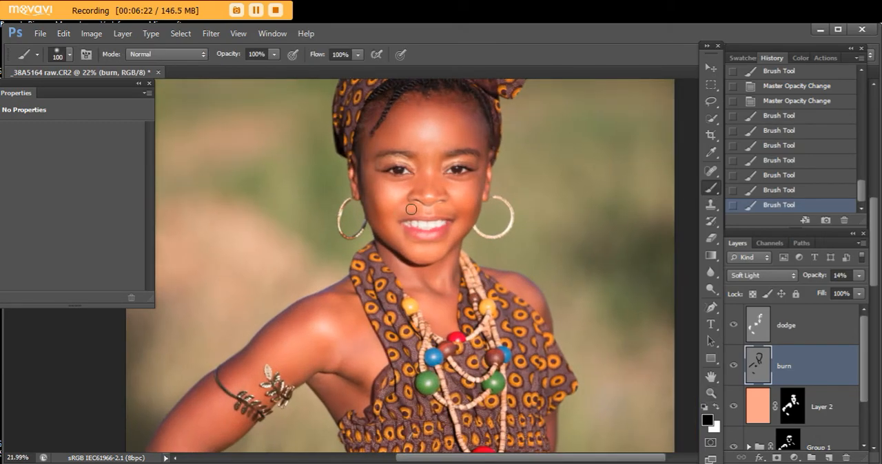
key(bracketleft)
key(bracketleft)
mouse_move(411, 196)
mouse_down()
mouse_move(443, 192)
mouse_move(408, 223)
mouse_move(406, 204)
mouse_move(399, 219)
mouse_move(446, 207)
mouse_up()
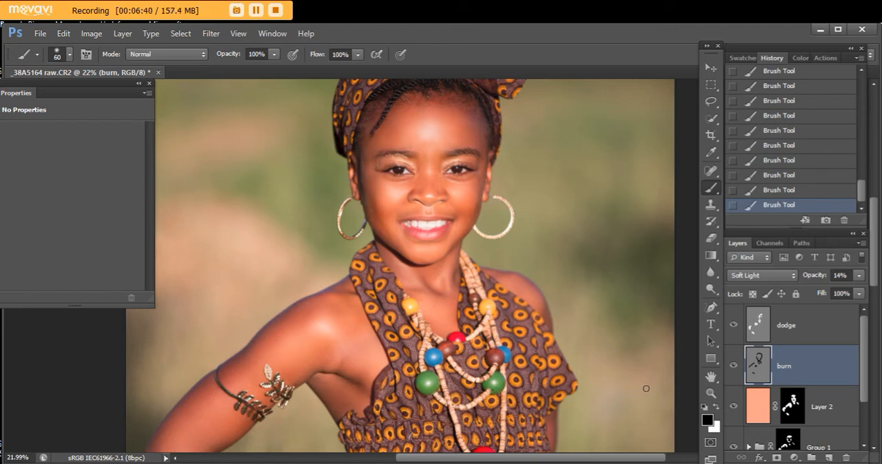
- Toggle the burn layer's visibility to compare the shadows on the whole portrait and lower its opacity to 9%
click(710, 392)
click(496, 335)
click(496, 334)
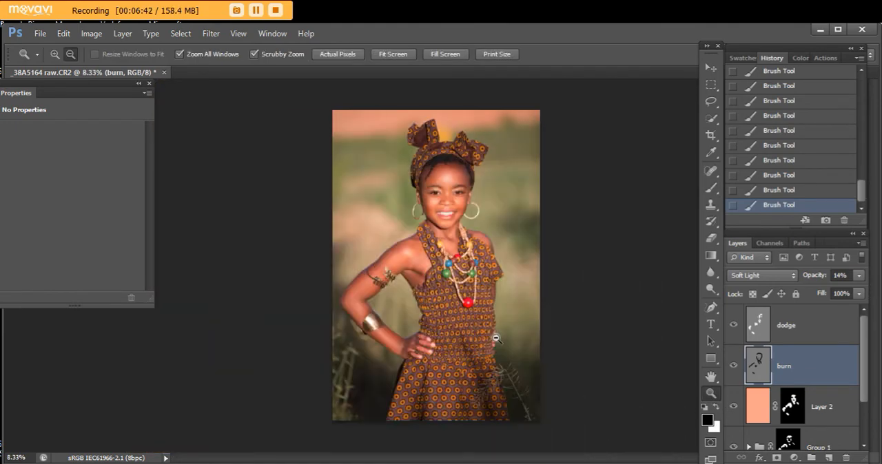
click(733, 366)
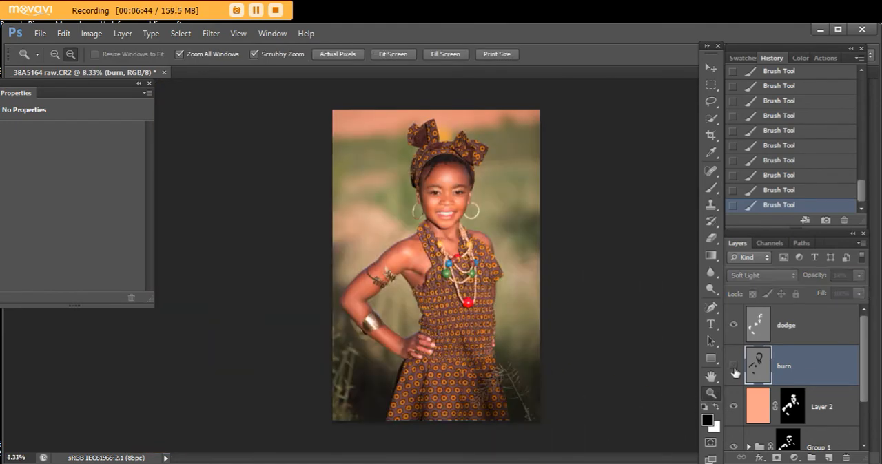
click(734, 366)
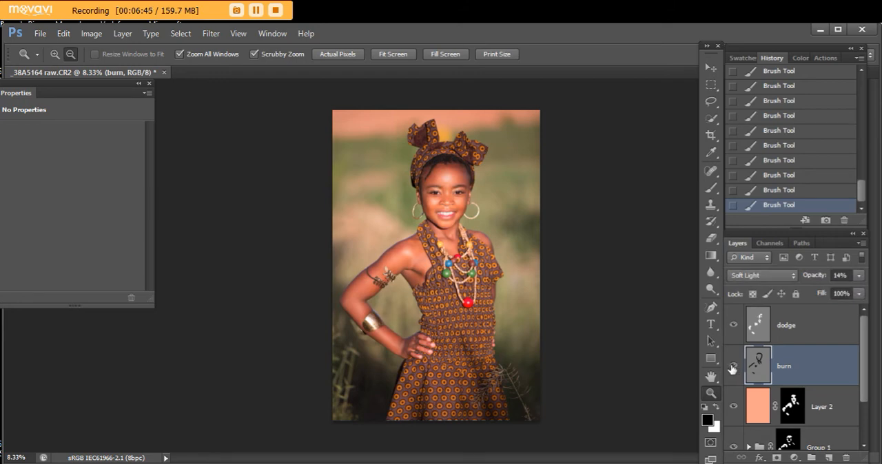
click(858, 275)
drag(824, 293, 803, 295)
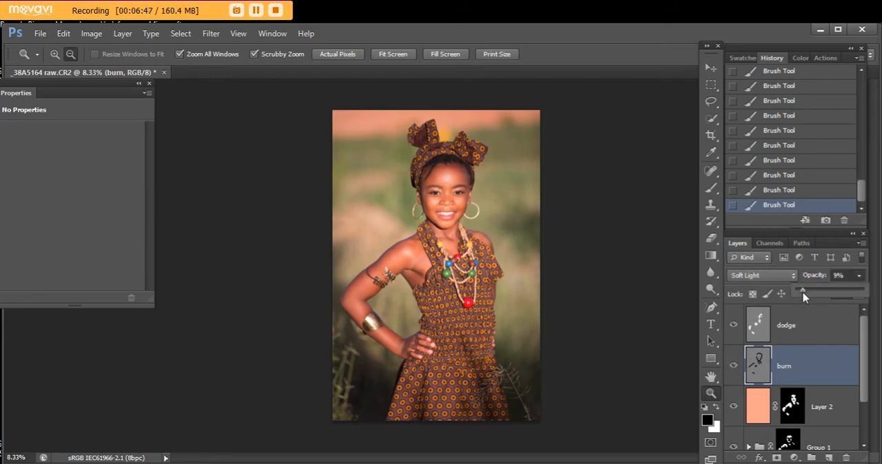
- Group the dodge and burn layers and toggle the group's visibility to compare the contouring
click(734, 366)
click(734, 370)
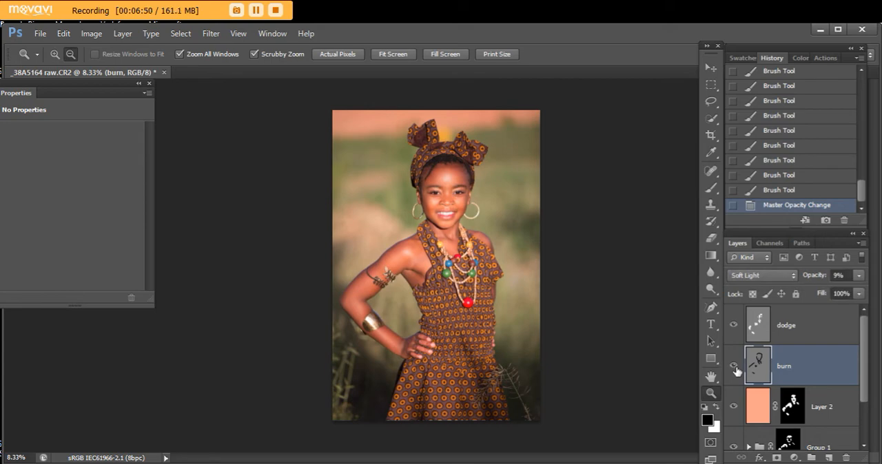
shift+click(804, 336)
key(ctrl+g)
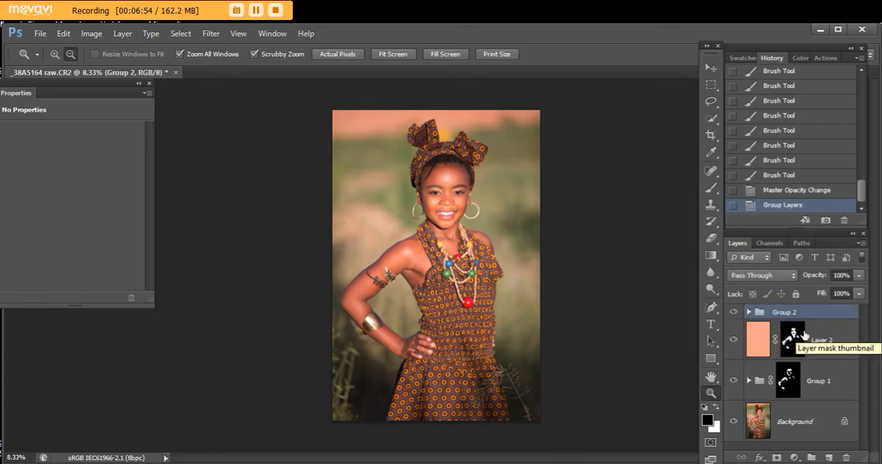
click(734, 313)
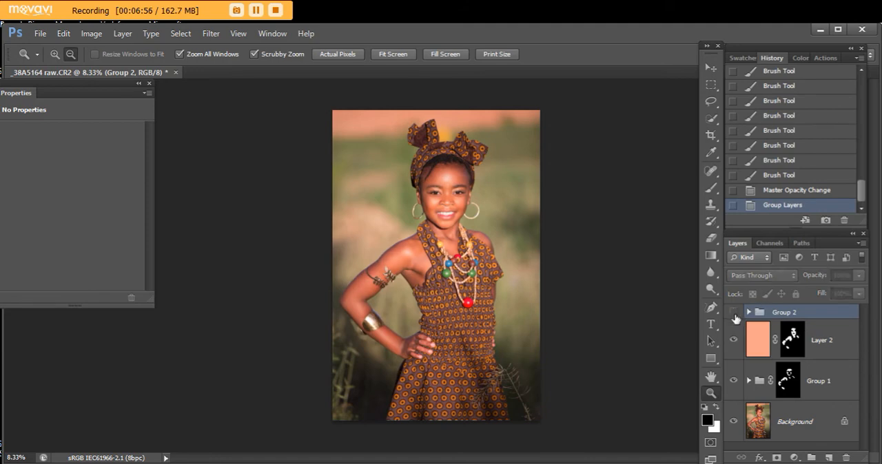
click(734, 313)
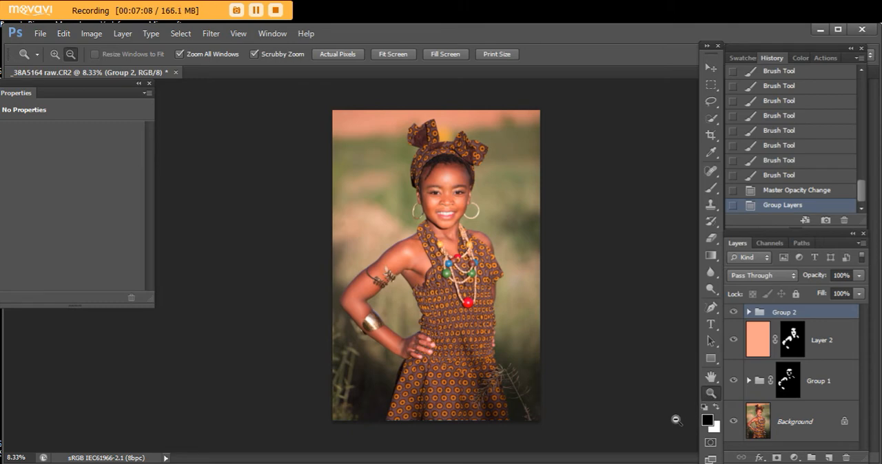
- Stamp all visible layers onto a new layer and apply Smart Sharpen at 98% with a 1.0 px radius, removing Gaussian Blur
key(alt)
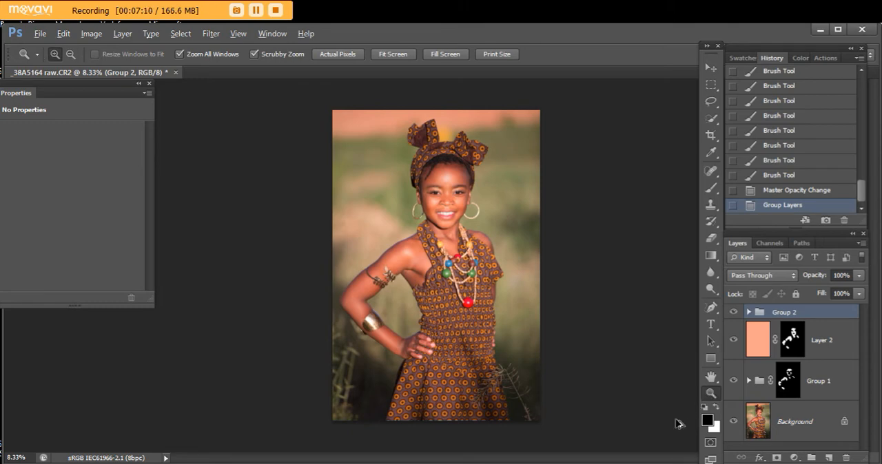
key(ctrl+shift+alt+e)
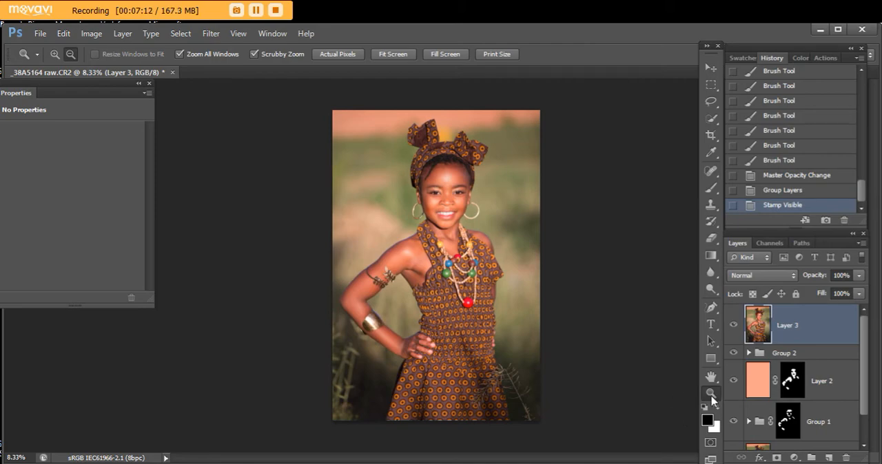
drag(451, 191, 533, 359)
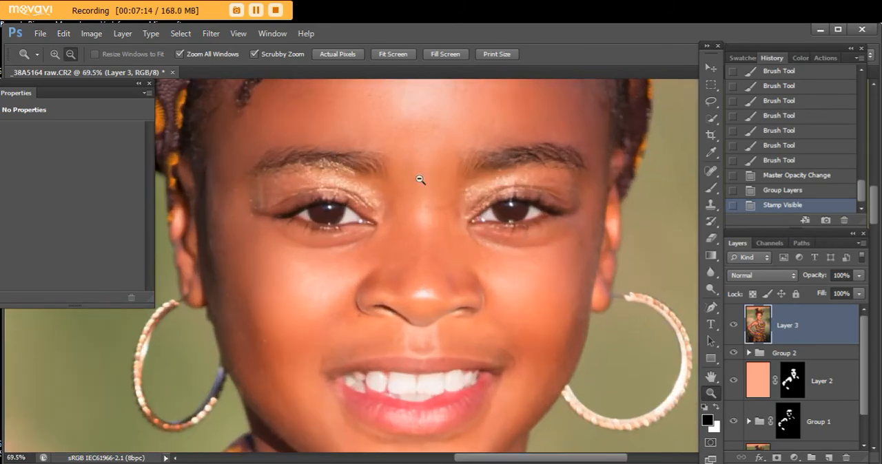
click(211, 33)
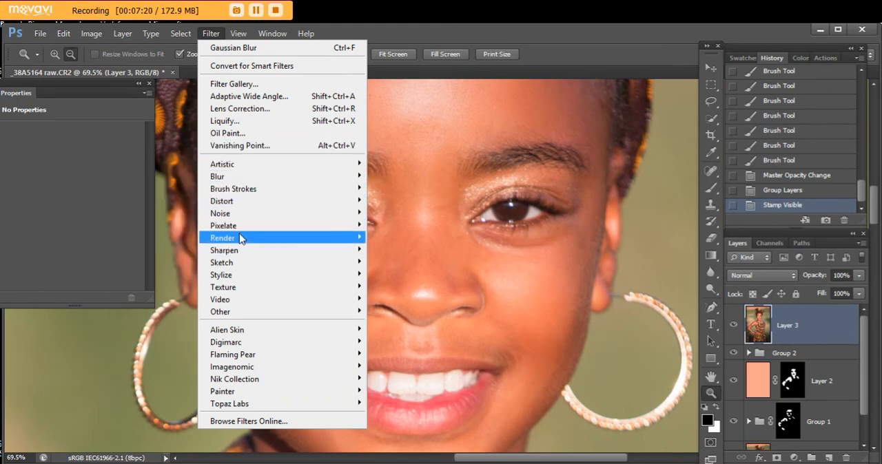
mouse_move(241, 252)
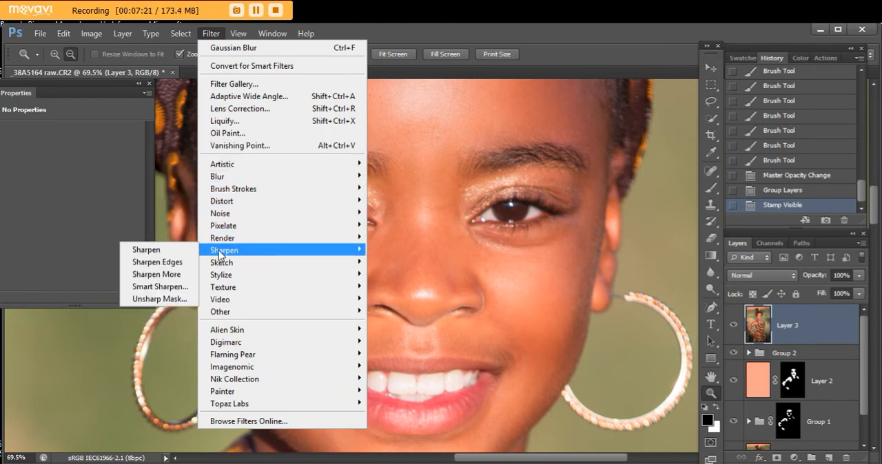
click(179, 291)
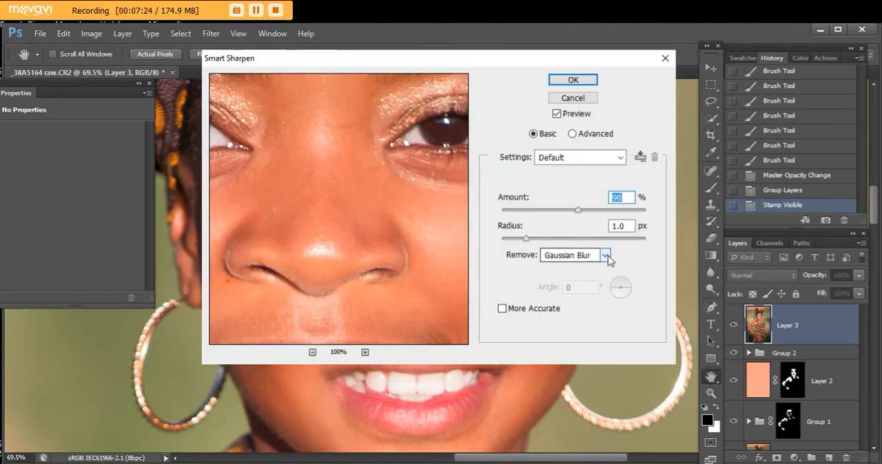
click(578, 84)
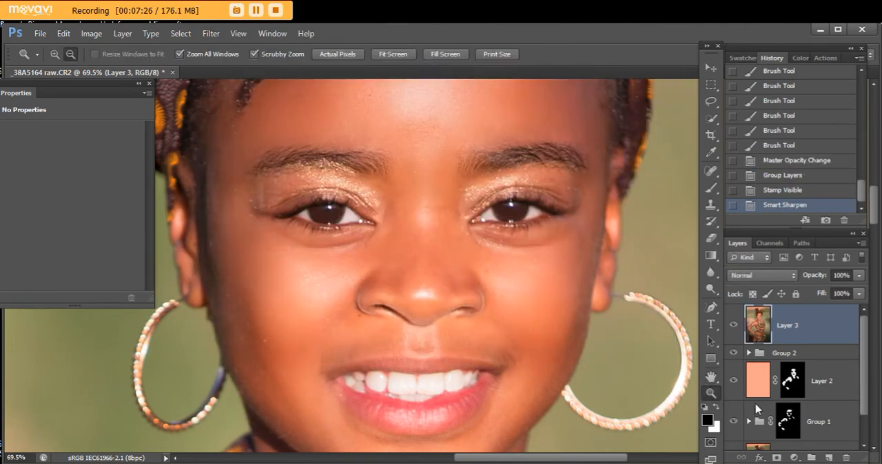
- Add a black mask to the sharpened layer and paint white over both eyes with a 60 px brush
click(776, 457)
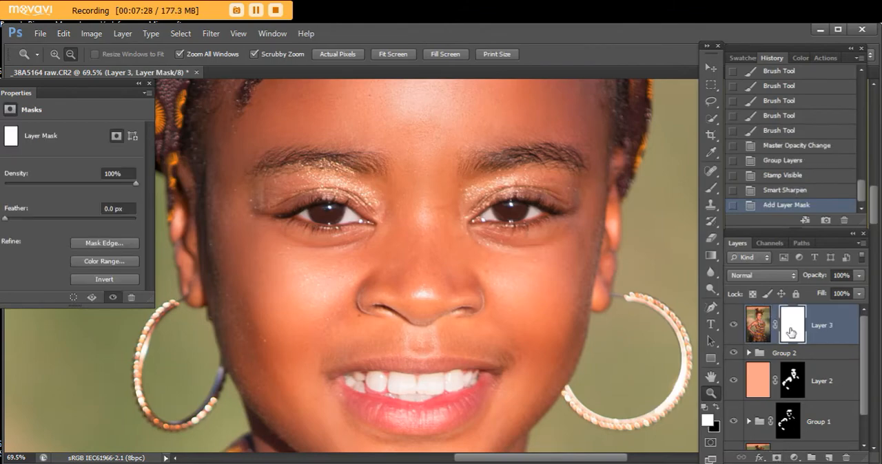
key(ctrl+i)
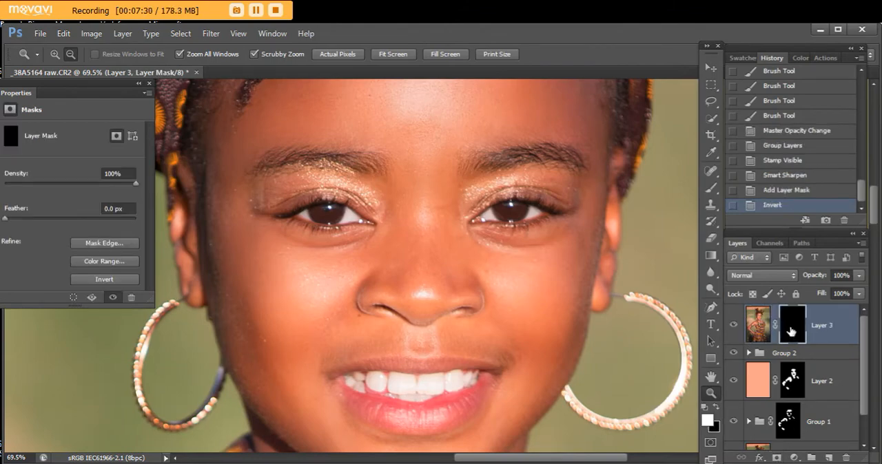
click(710, 186)
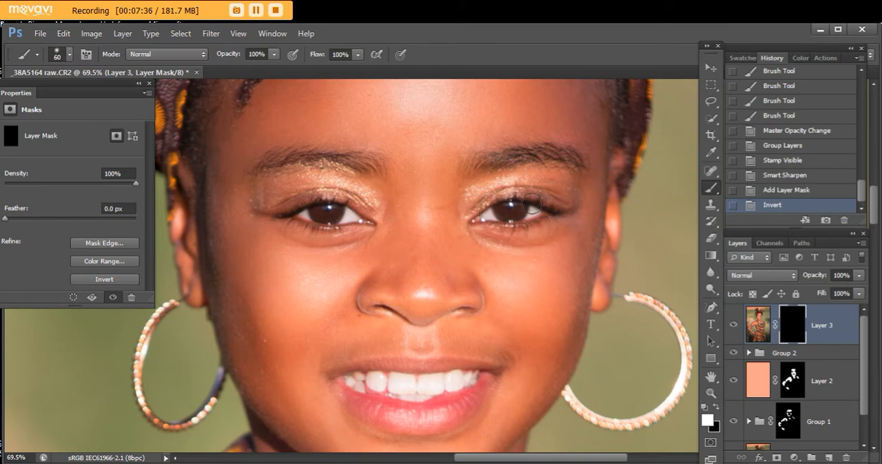
drag(513, 222, 485, 221)
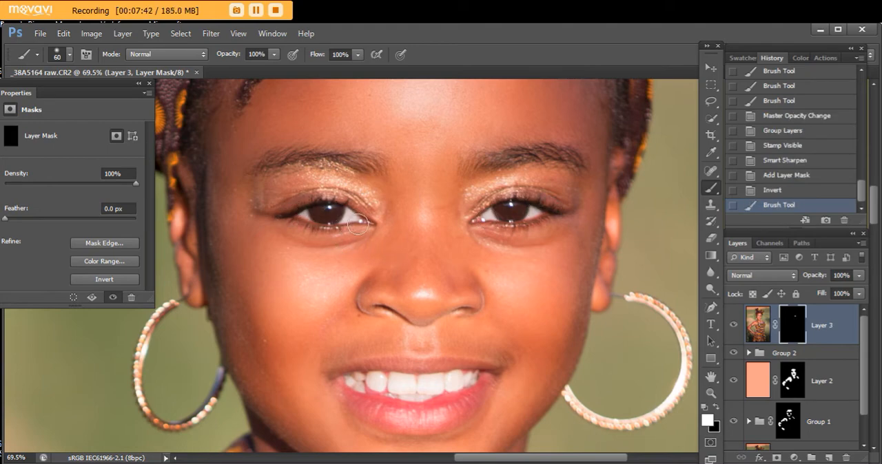
mouse_move(362, 219)
mouse_down()
mouse_move(298, 216)
mouse_move(304, 209)
mouse_move(355, 246)
mouse_move(367, 237)
mouse_move(330, 215)
mouse_move(354, 227)
mouse_up()
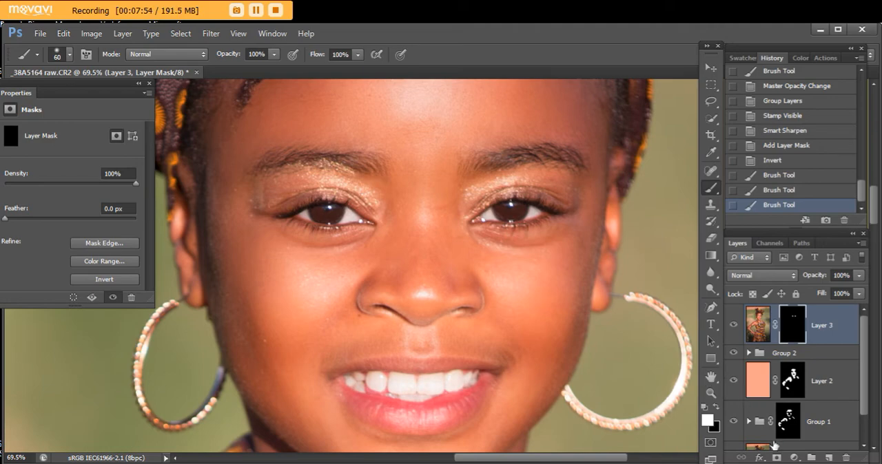
- Add a Color Balance adjustment layer with the midtones set to +13 red and shifted towards yellow
click(794, 457)
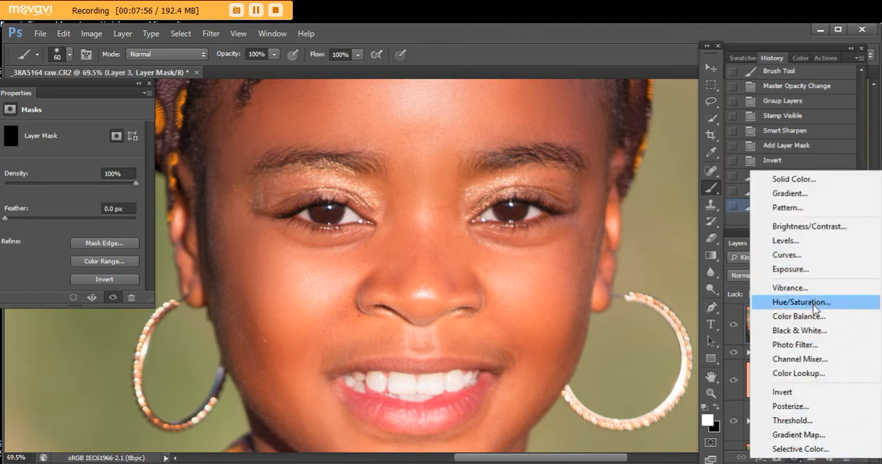
click(818, 324)
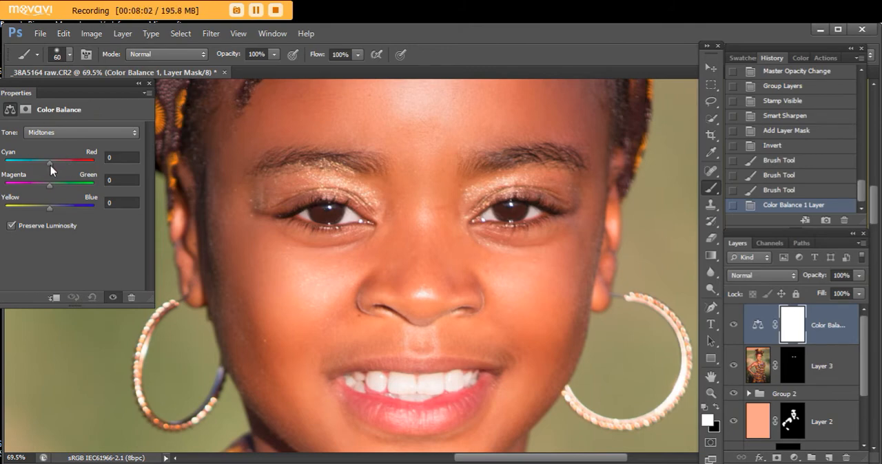
drag(50, 167, 56, 171)
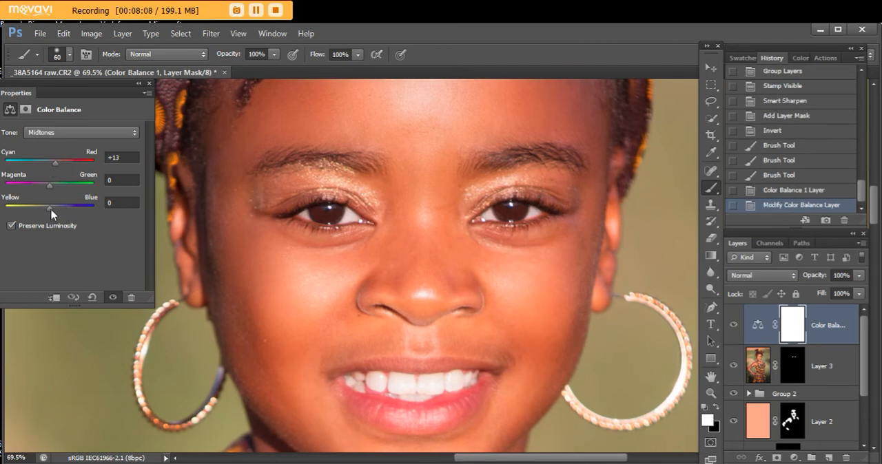
drag(49, 210, 38, 210)
- Invert the Color Balance mask to black and paint white over both irises with a 30 px brush
click(802, 325)
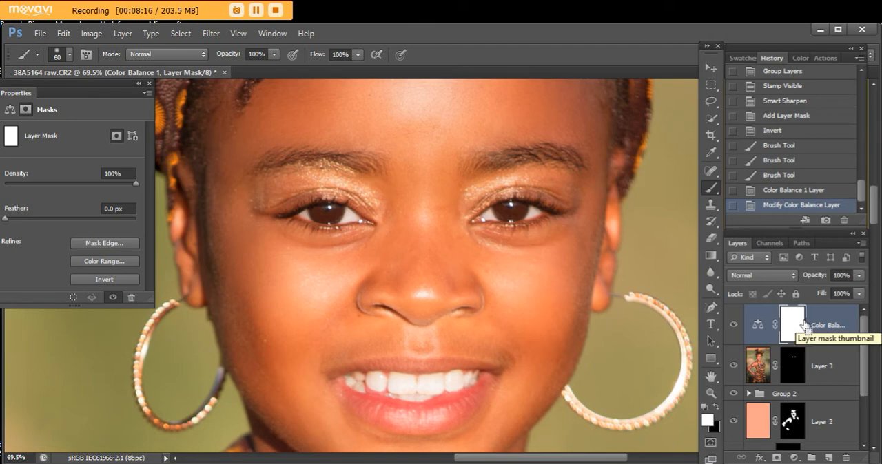
key(ctrl+i)
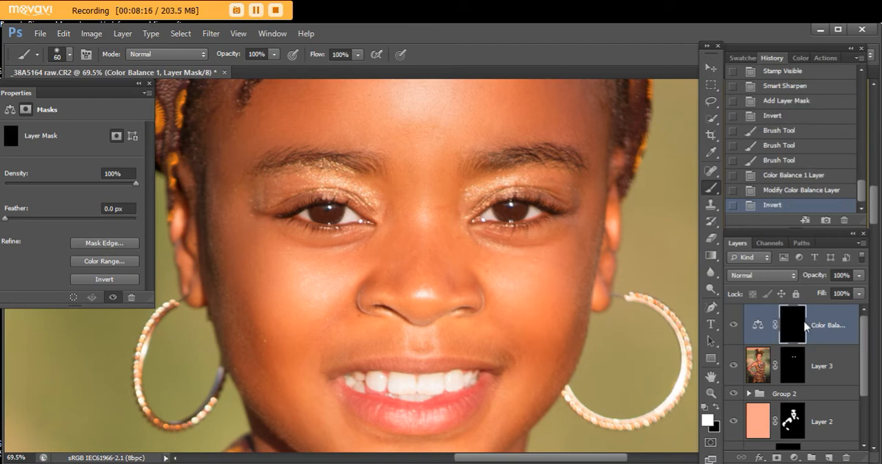
click(709, 190)
key(bracketleft)
key(bracketleft)
drag(518, 208, 516, 213)
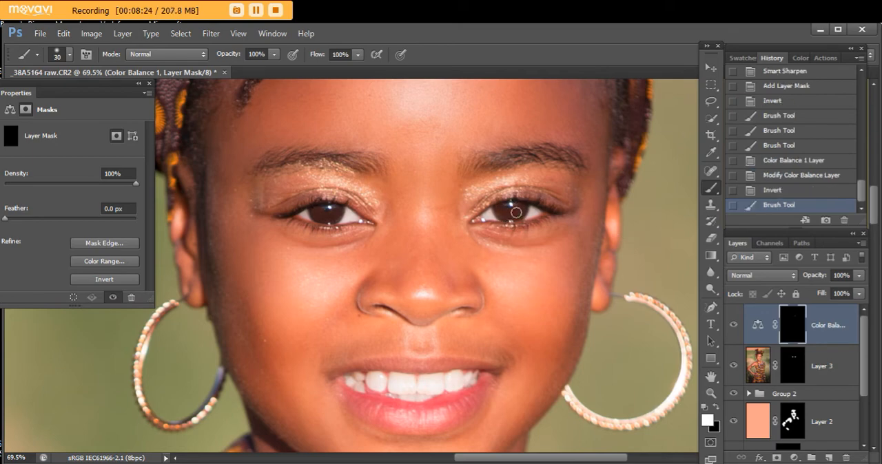
click(338, 211)
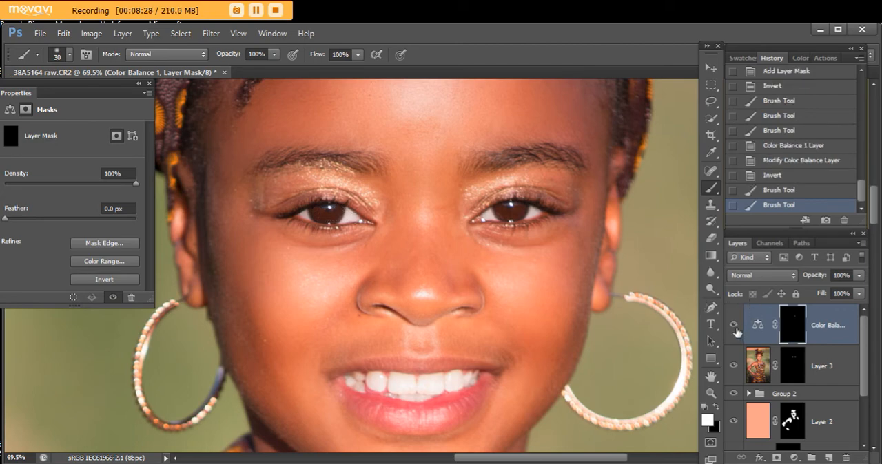
- Toggle the Color Balance layer's visibility to compare the eye colour up close and on the whole portrait
click(734, 327)
click(734, 328)
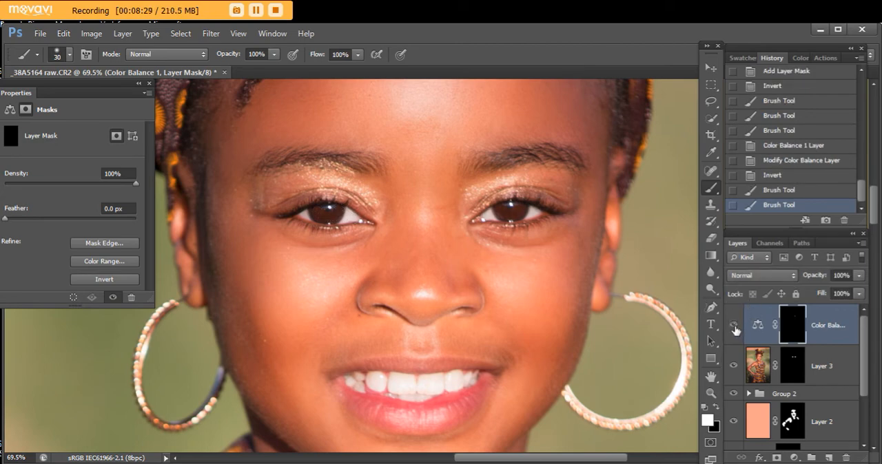
click(710, 393)
click(604, 281)
click(604, 283)
click(604, 283)
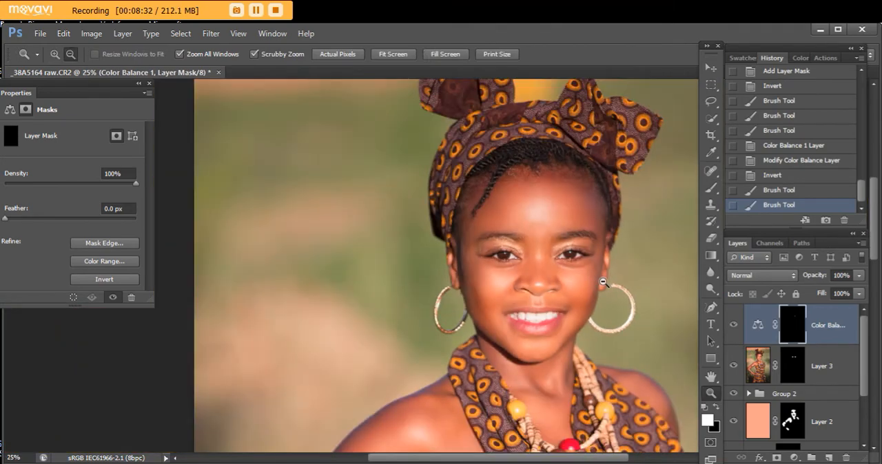
click(604, 283)
click(604, 283)
click(613, 253)
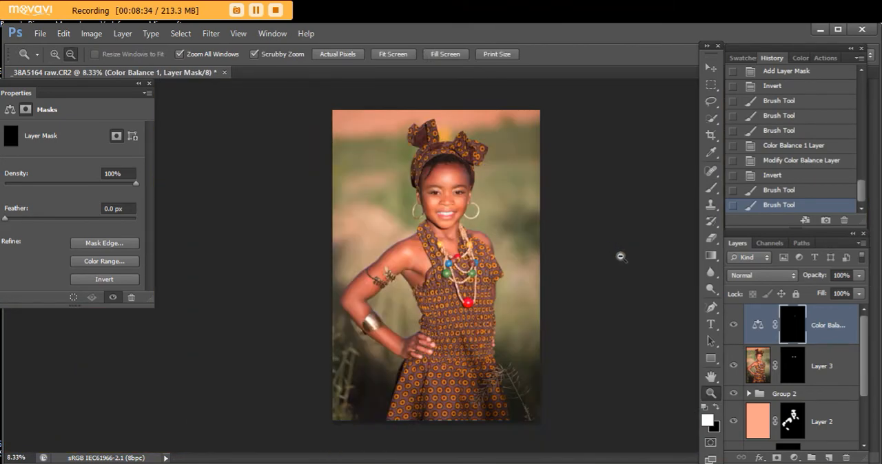
click(734, 328)
drag(446, 194, 547, 339)
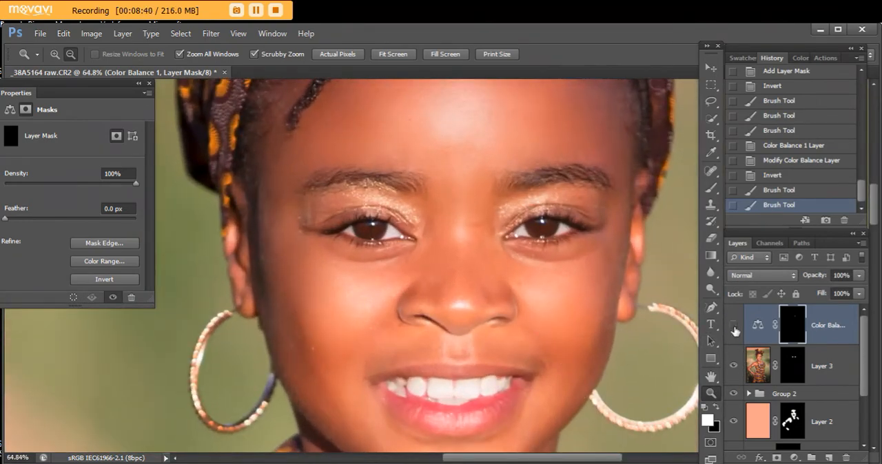
click(734, 327)
click(733, 327)
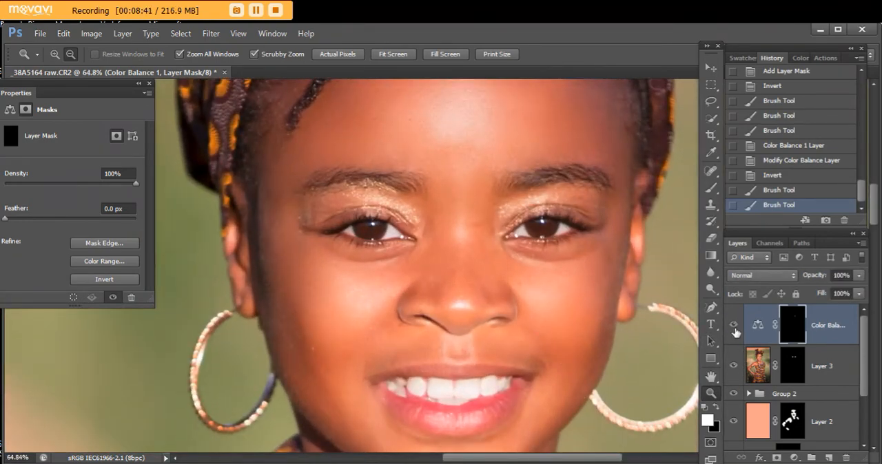
- Lighten both irises on Layer 3 with the Dodge tool at 15 px, Shadows range and 44% exposure
click(757, 365)
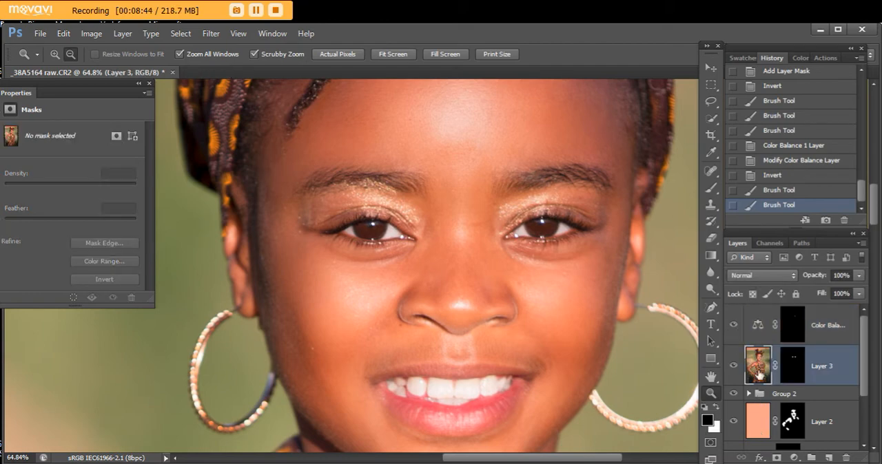
click(710, 287)
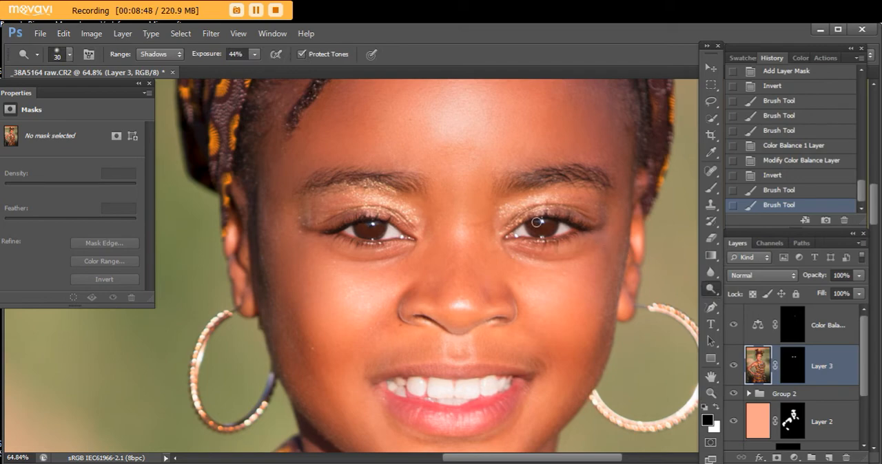
key(bracketleft)
drag(371, 223, 395, 221)
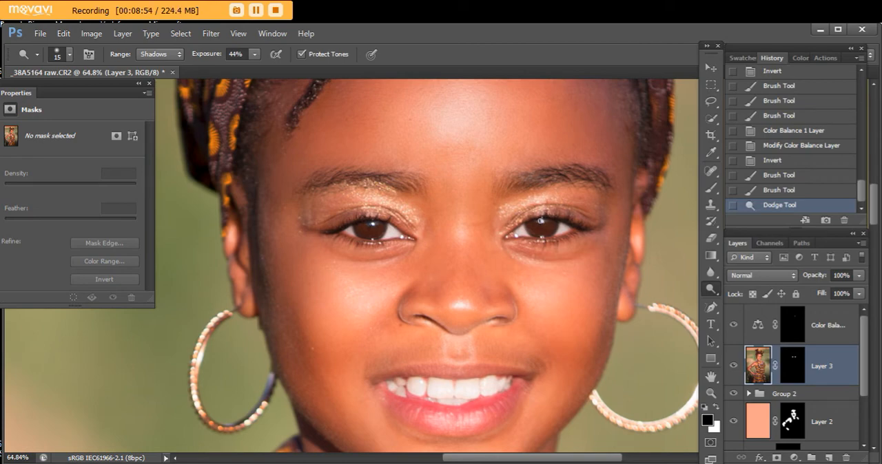
drag(542, 221, 529, 252)
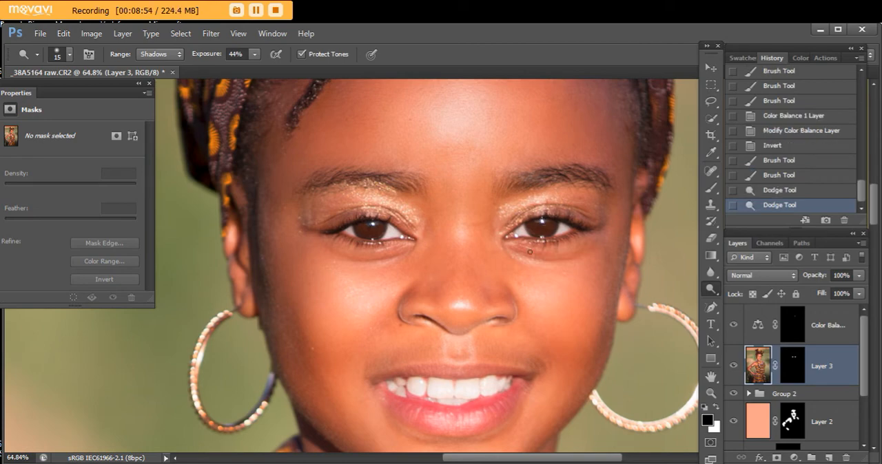
click(375, 224)
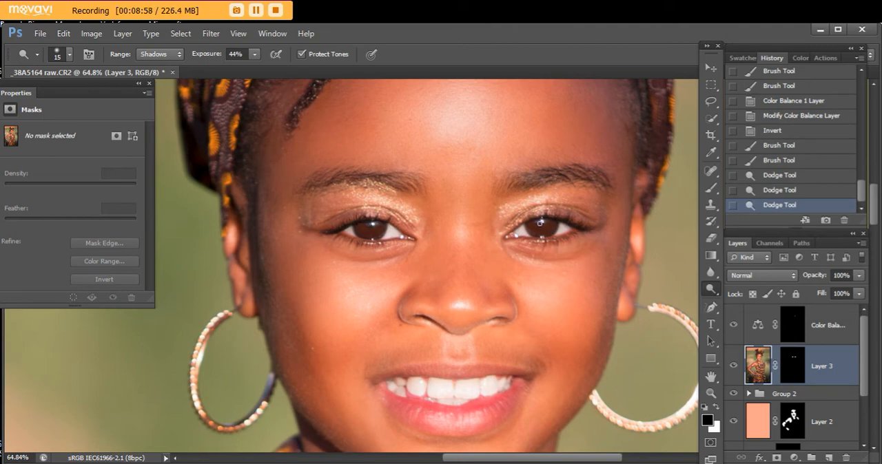
click(541, 222)
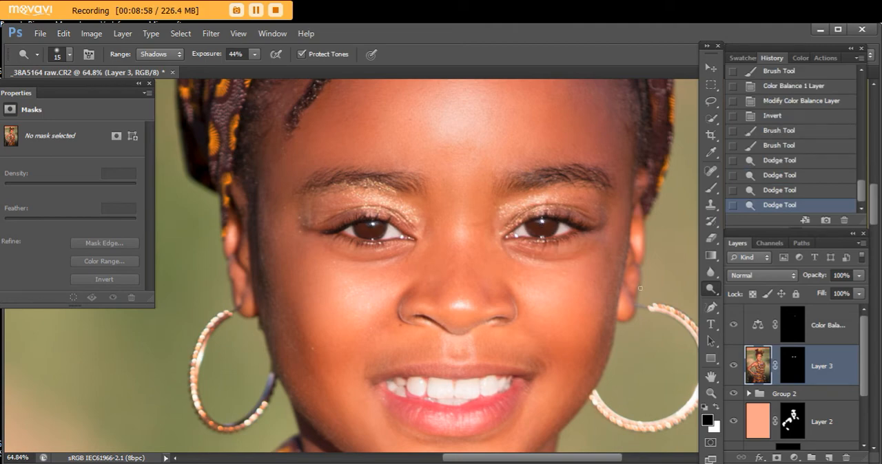
- Darken the edges of both irises on Layer 3 with the Burn tool at 10 px, Midtones range and 41% exposure
click(713, 394)
drag(513, 254, 565, 325)
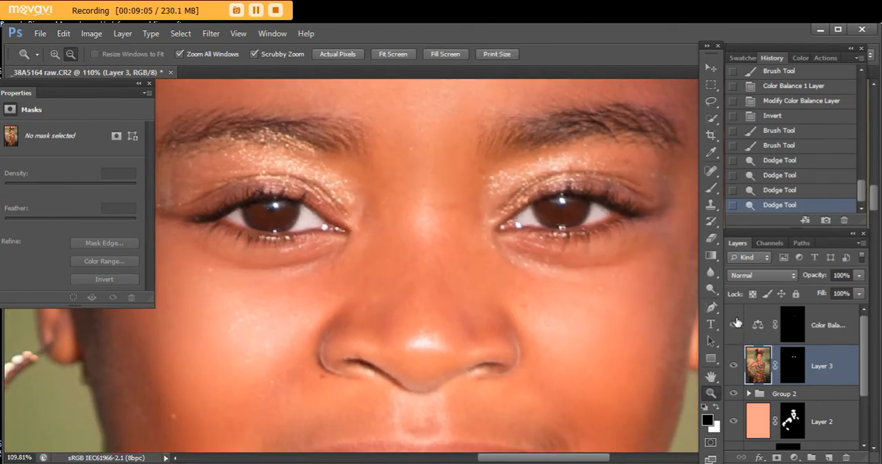
click(710, 290)
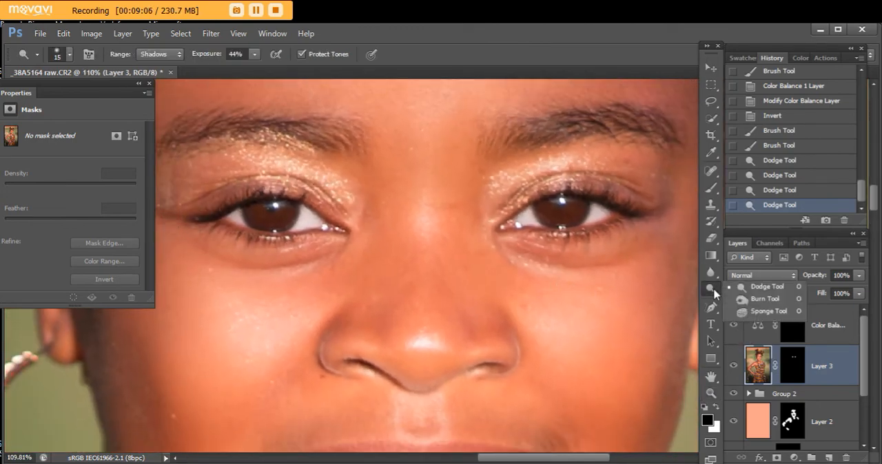
click(757, 299)
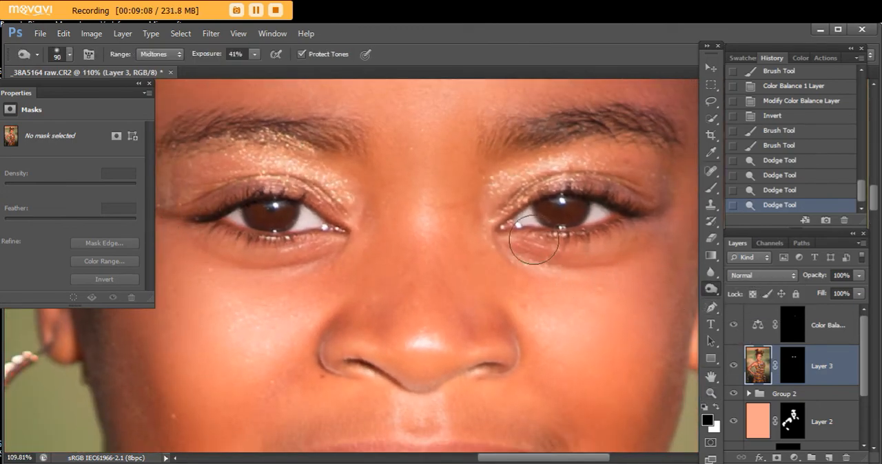
key(bracketleft)
key(bracketleft)
key(bracketleft)
key(bracketleft)
key(bracketleft)
key(bracketleft)
key(bracketleft)
key(bracketleft)
key(bracketleft)
key(bracketleft)
key(bracketleft)
key(bracketleft)
drag(540, 217, 534, 198)
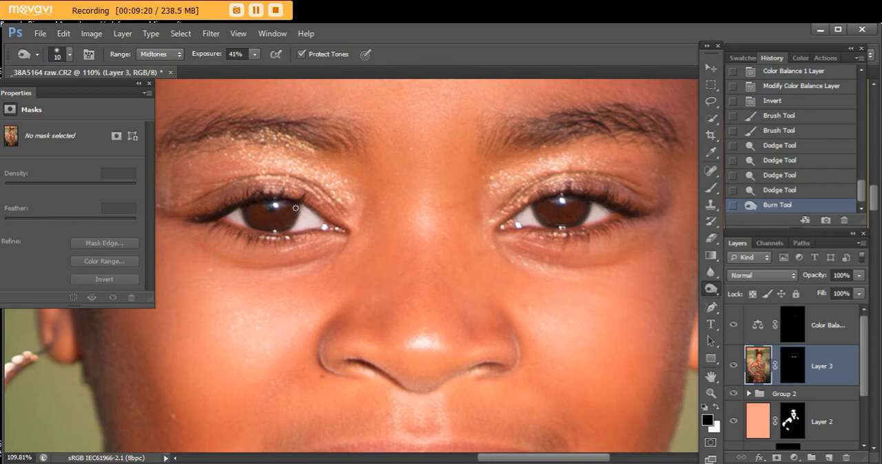
drag(293, 223, 274, 230)
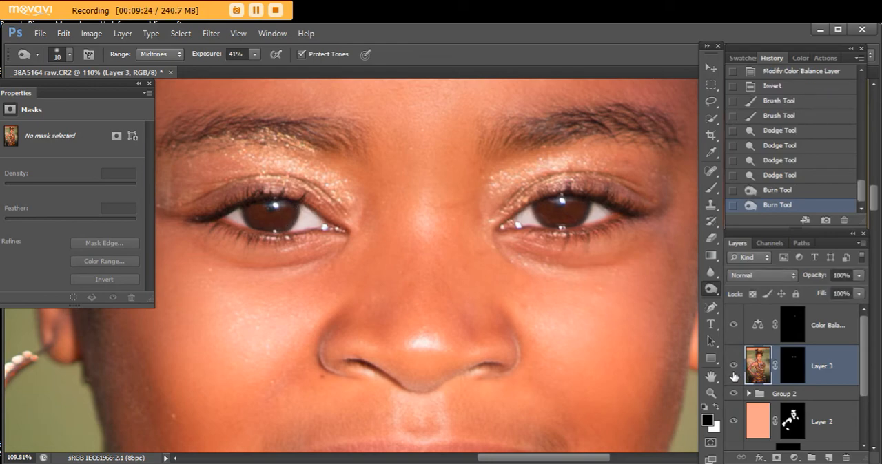
- Toggle Layer 3's visibility to compare the eye retouching up close and on the whole portrait
click(734, 365)
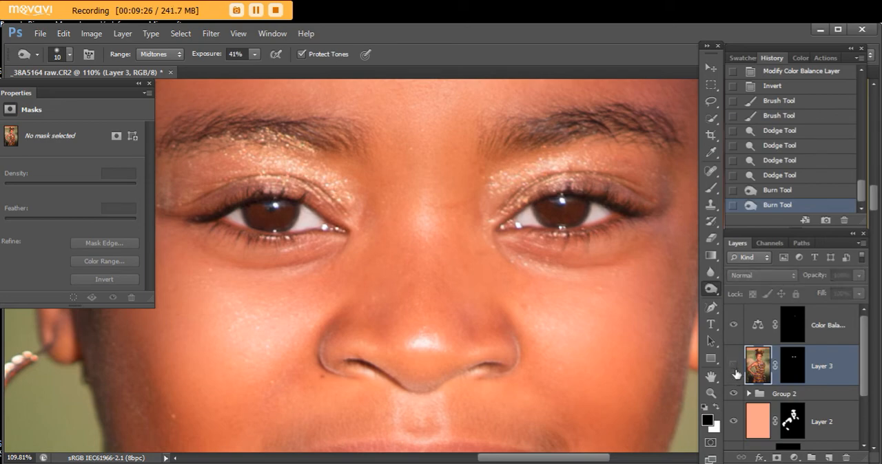
click(735, 370)
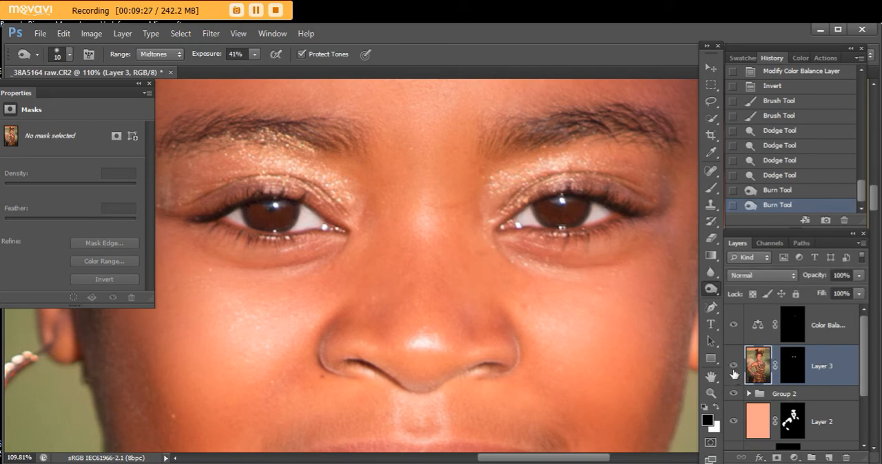
click(709, 393)
click(591, 338)
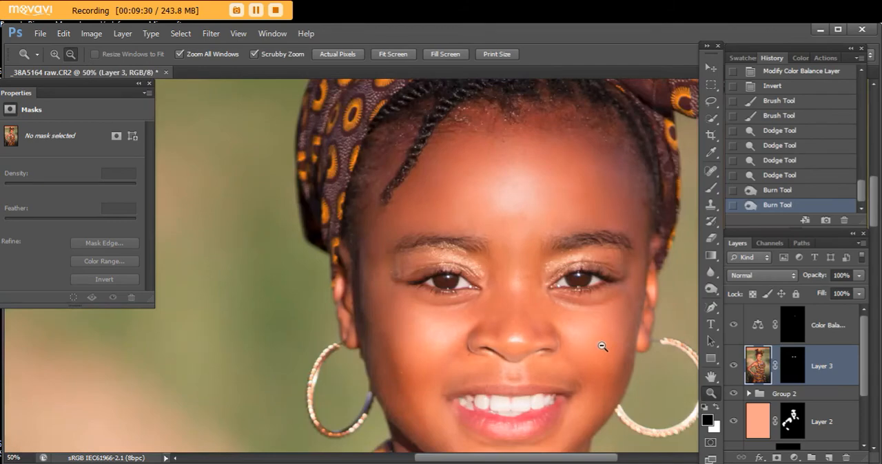
click(603, 348)
click(603, 349)
click(604, 349)
click(604, 350)
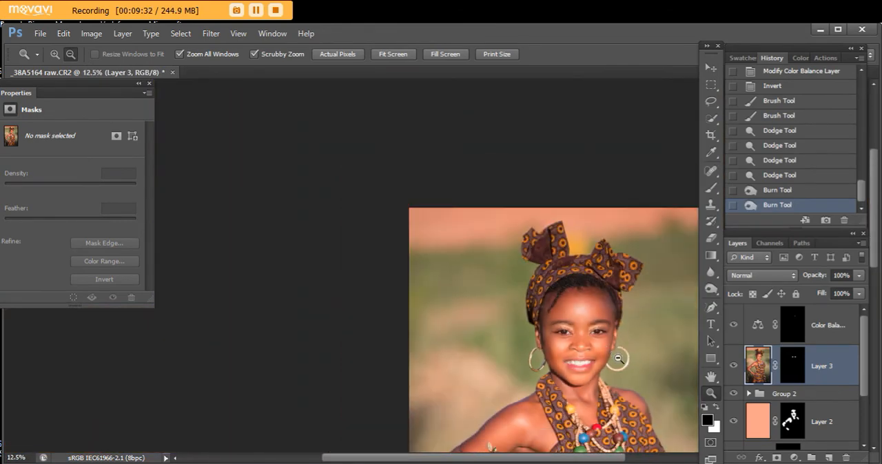
click(604, 350)
click(733, 366)
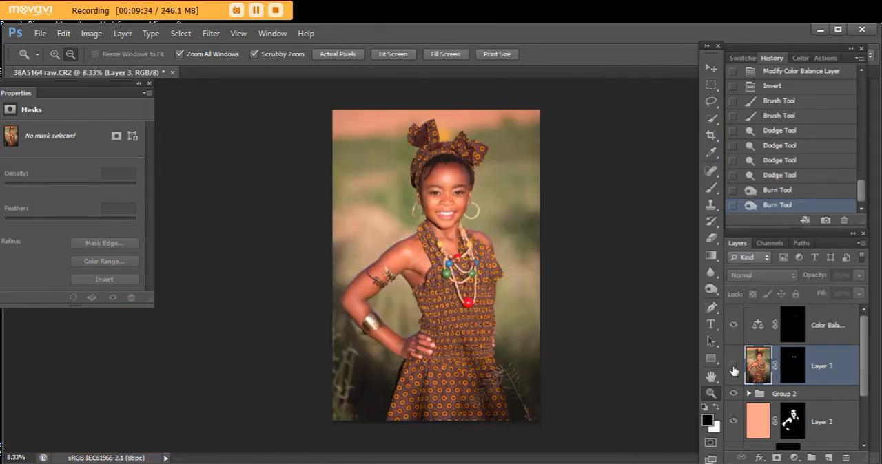
click(733, 367)
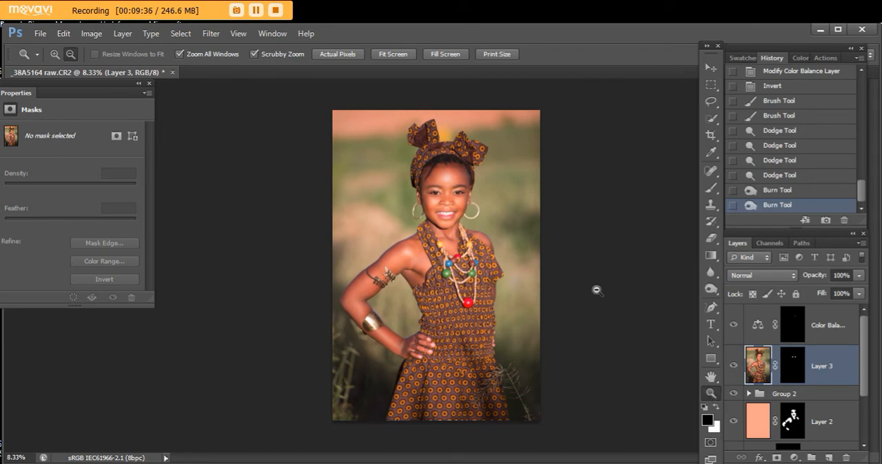
- Compare the face with and without Layer 3 at 66.7% zoom and review the full portrait again
drag(513, 258, 593, 363)
alt+click(562, 378)
alt+click(558, 376)
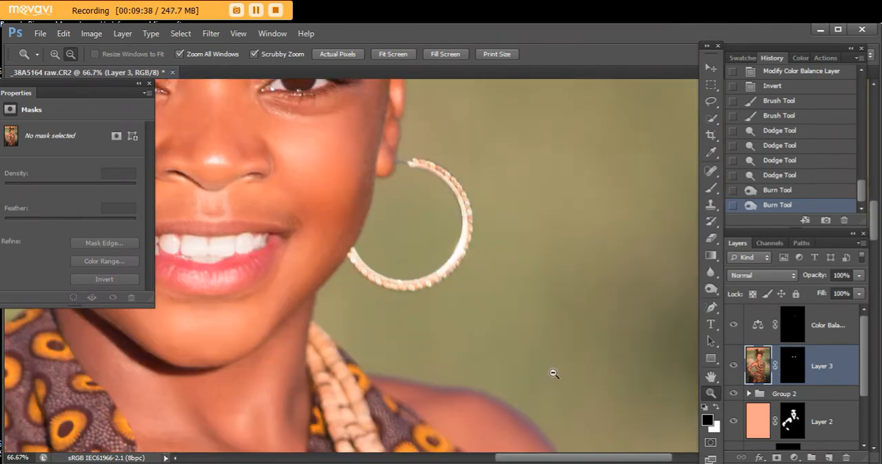
drag(593, 460, 564, 447)
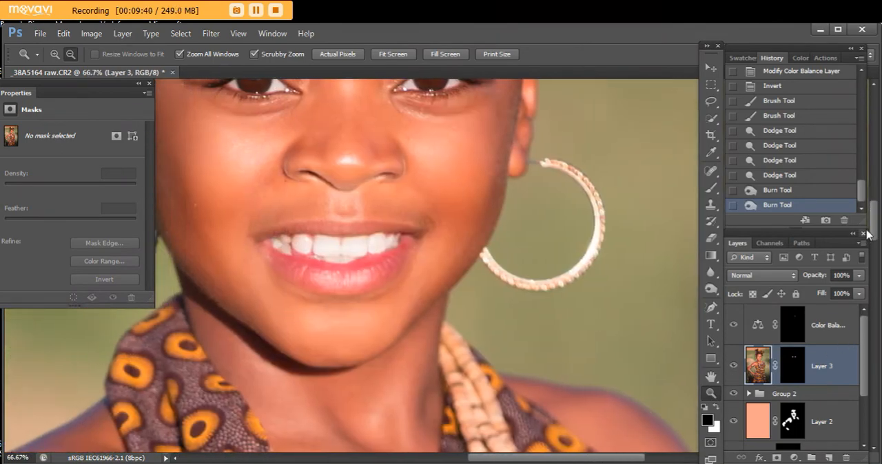
drag(873, 224, 873, 211)
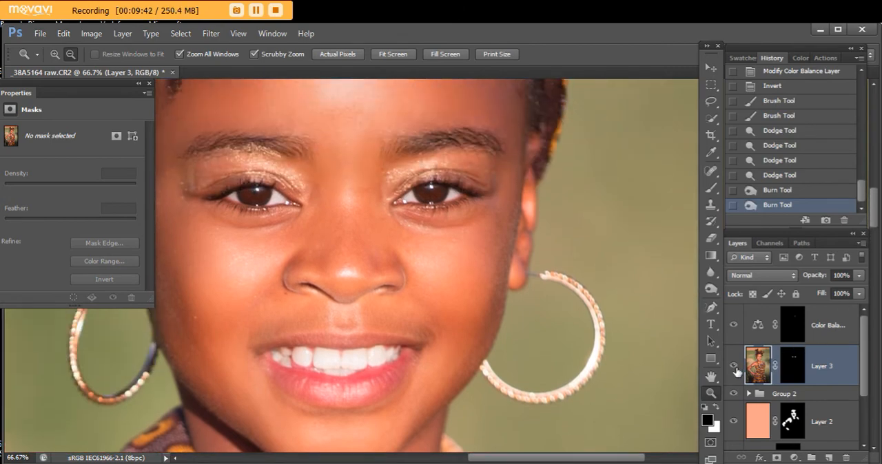
click(733, 365)
click(734, 368)
click(734, 366)
click(734, 367)
click(605, 403)
click(604, 404)
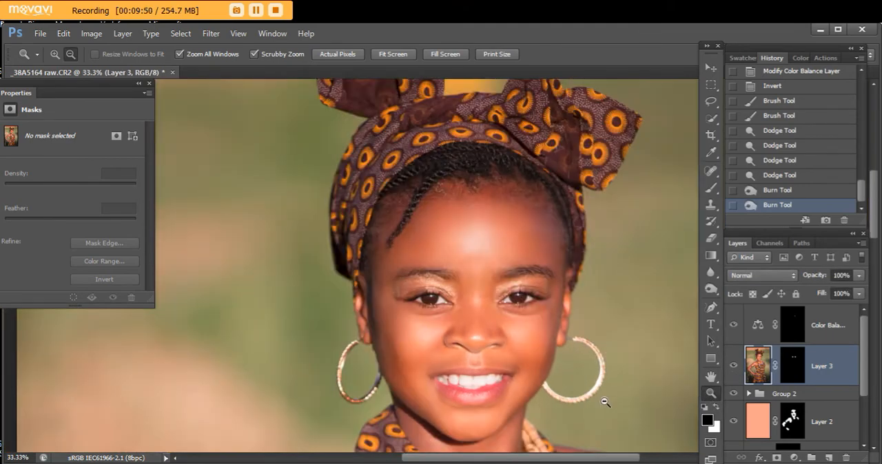
click(604, 403)
click(605, 404)
click(608, 406)
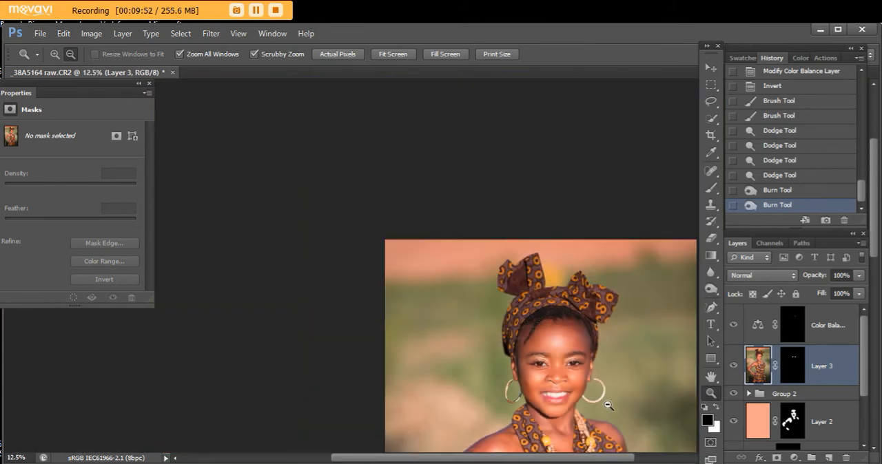
click(610, 403)
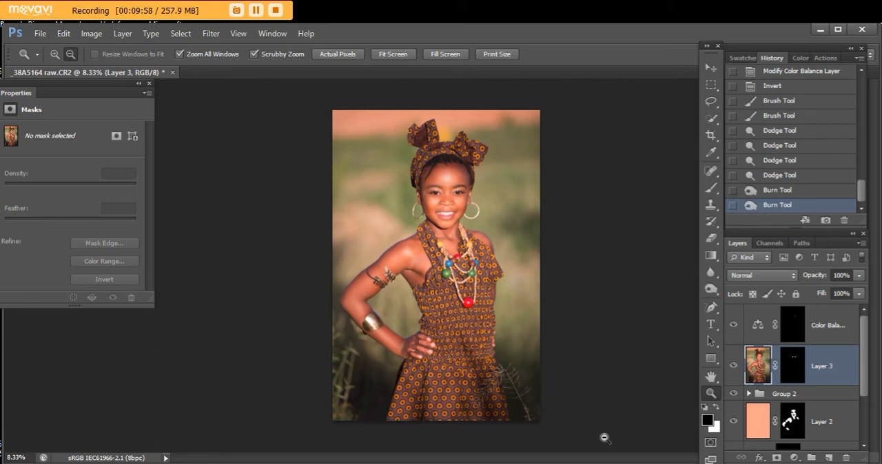
- Add a Color Balance adjustment layer with midtones at +6 red and move it above the eye Color Balance layer
click(794, 457)
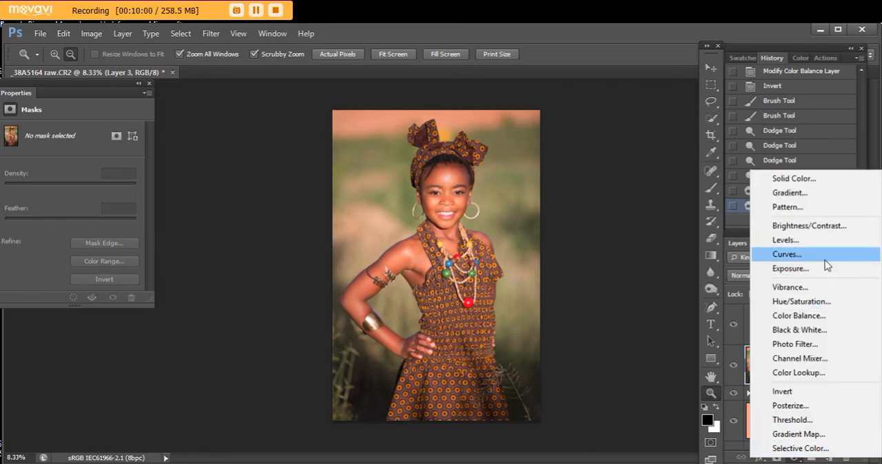
click(819, 317)
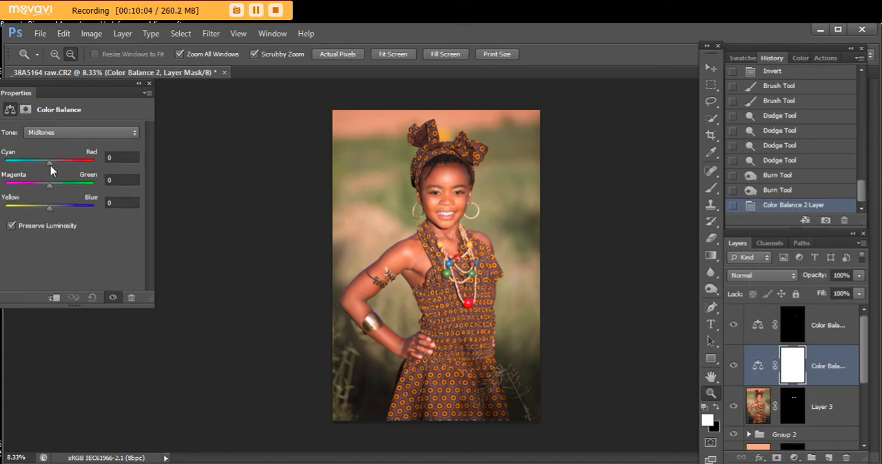
drag(53, 166, 52, 166)
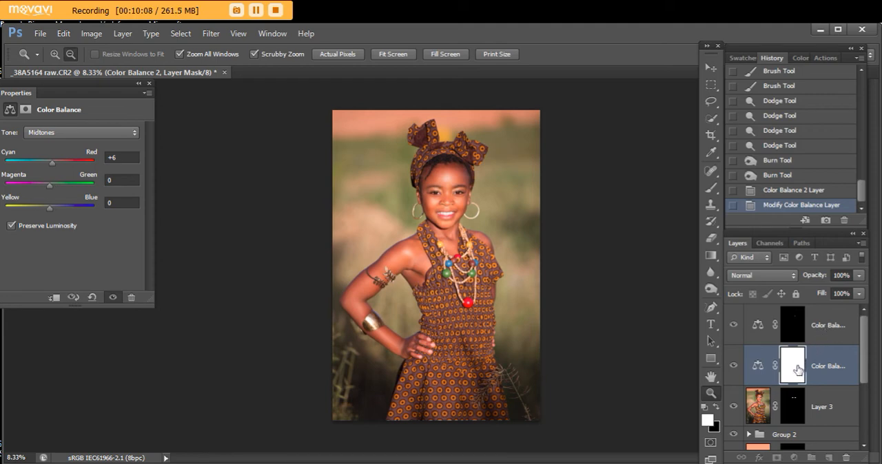
drag(799, 370, 797, 330)
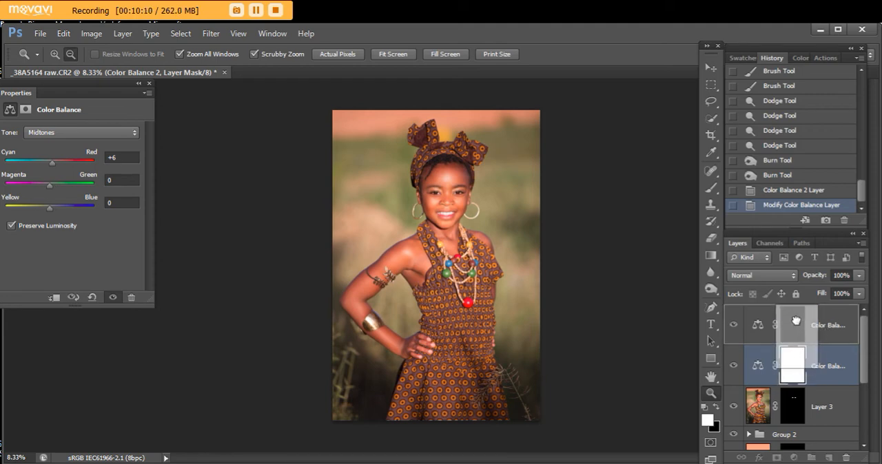
drag(796, 320, 796, 322)
click(471, 183)
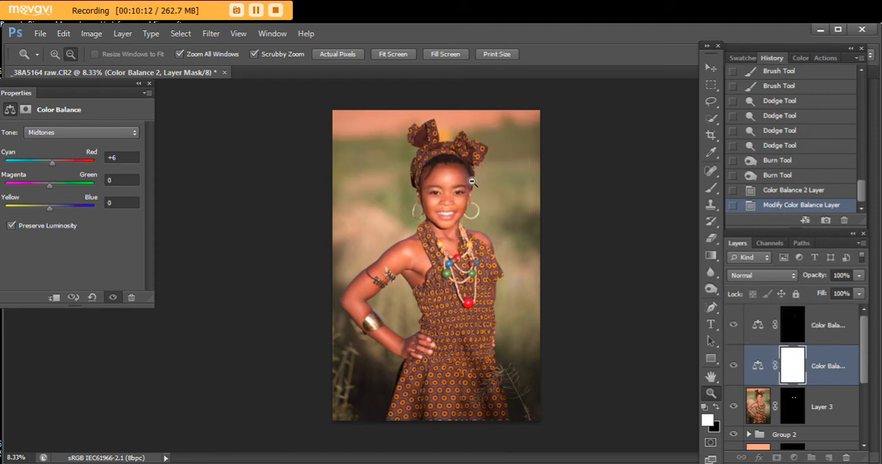
drag(854, 358, 843, 314)
- Paint black over the girl's face, arms and dress on the new Color Balance mask with a 400 px brush
click(784, 340)
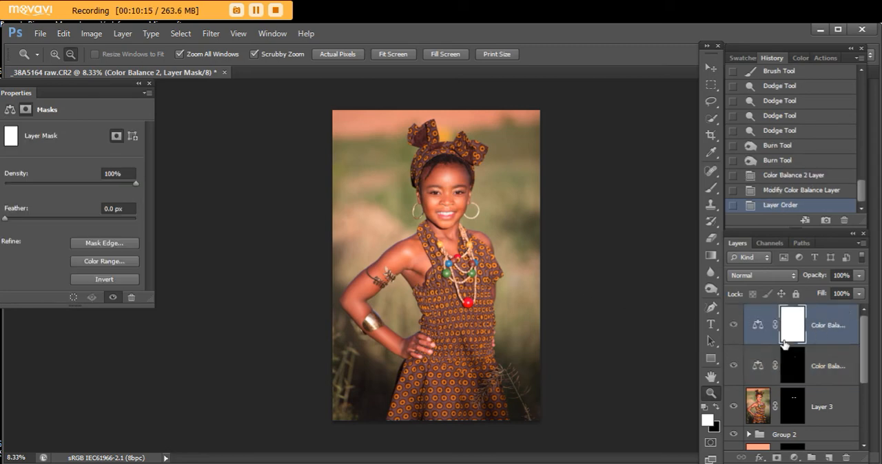
click(717, 405)
click(711, 187)
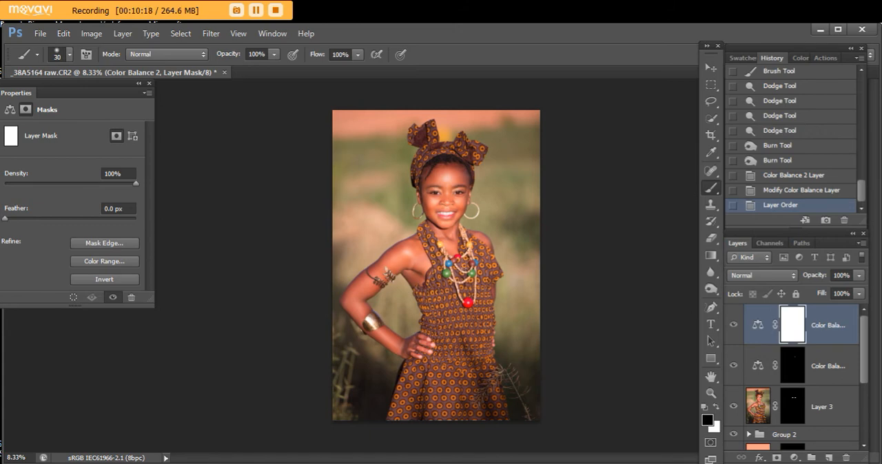
key(bracketright)
key(bracketright)
key(bracketright)
key(bracketright)
key(bracketright)
key(bracketright)
key(bracketright)
key(bracketright)
key(bracketright)
key(bracketright)
key(bracketright)
key(bracketright)
key(bracketright)
key(bracketright)
key(bracketright)
drag(425, 260, 427, 258)
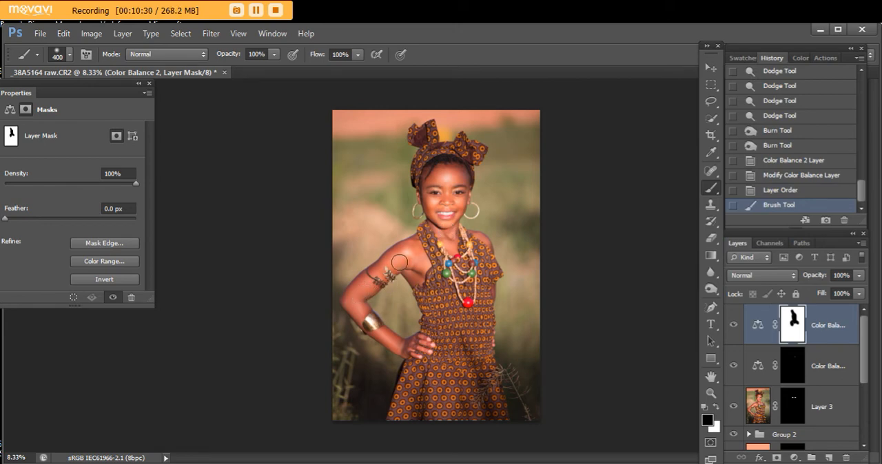
drag(421, 257, 418, 270)
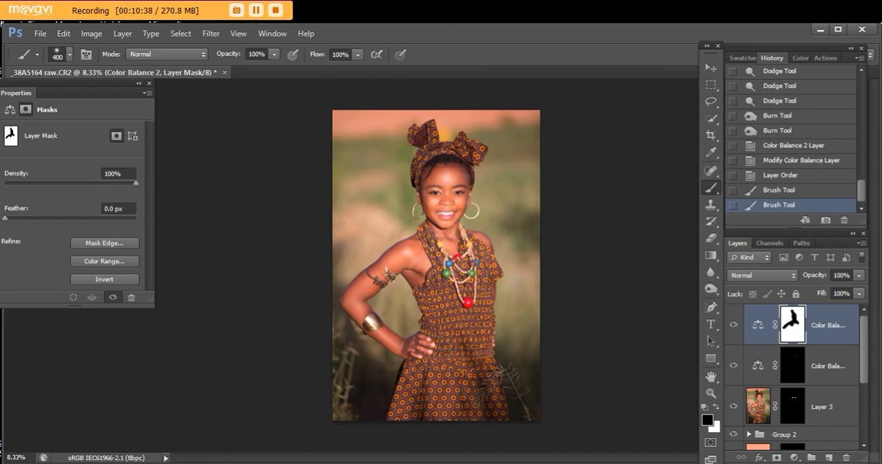
drag(462, 395, 456, 393)
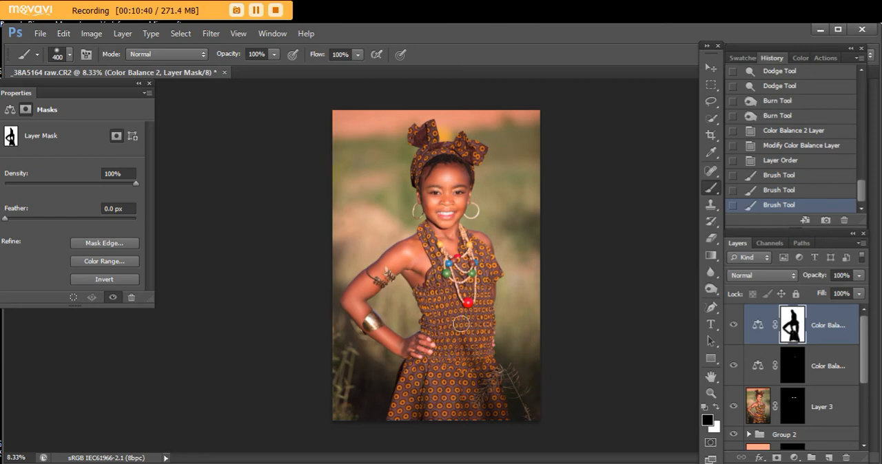
- Fill in the remaining dress area on the Color Balance mask with black, enlarging the brush to 700 px
click(482, 373)
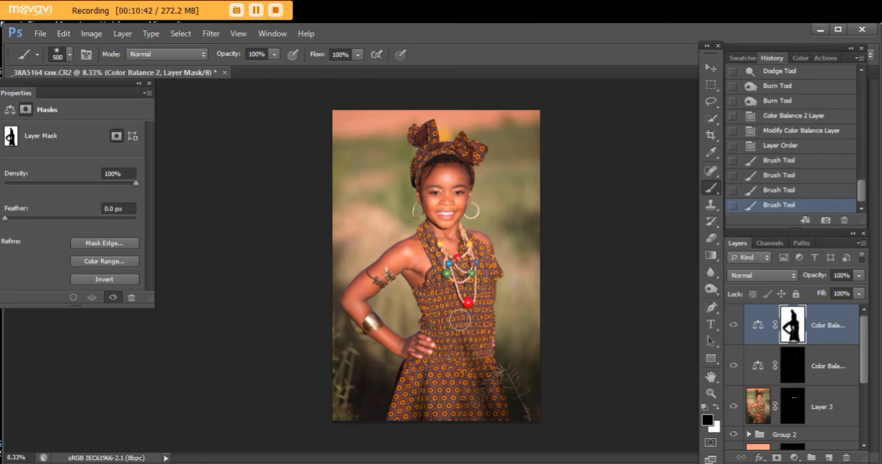
key(bracketright)
key(bracketright)
key(bracketright)
click(456, 320)
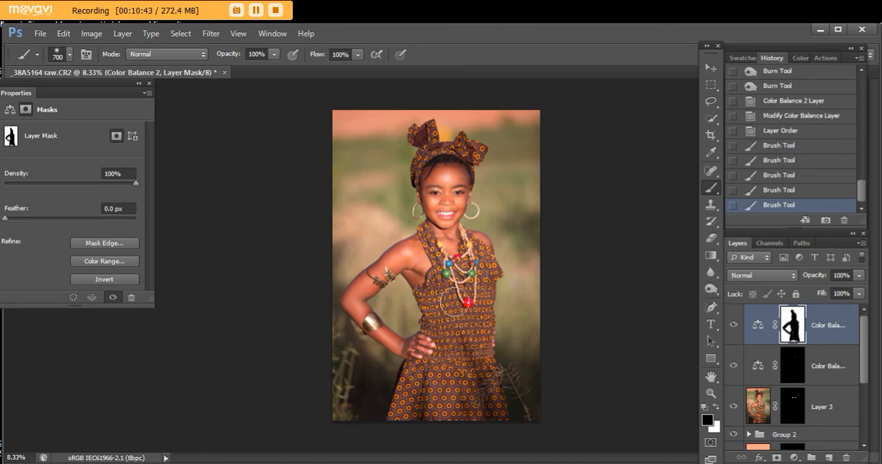
click(467, 363)
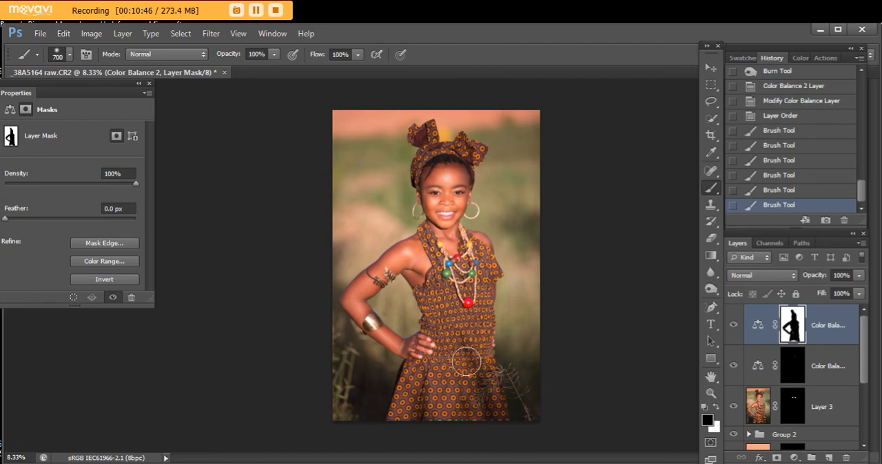
- Add a Curves adjustment layer and pull the middle of the RGB curve slightly down to darken the image
click(795, 458)
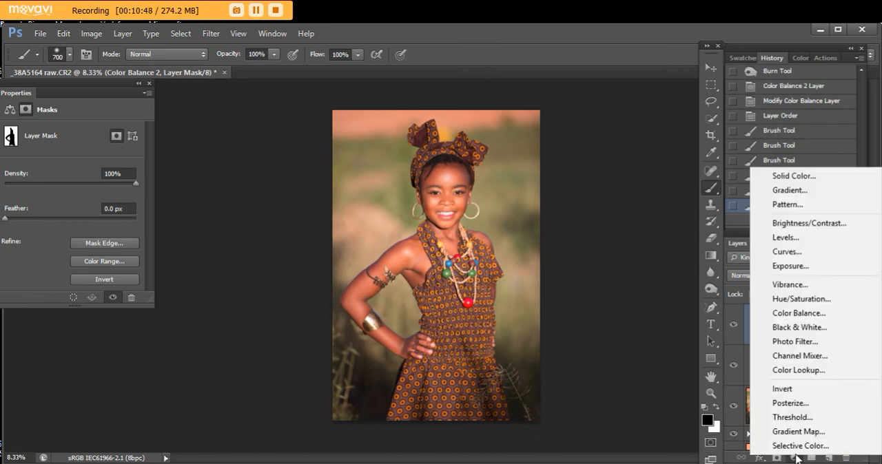
click(784, 259)
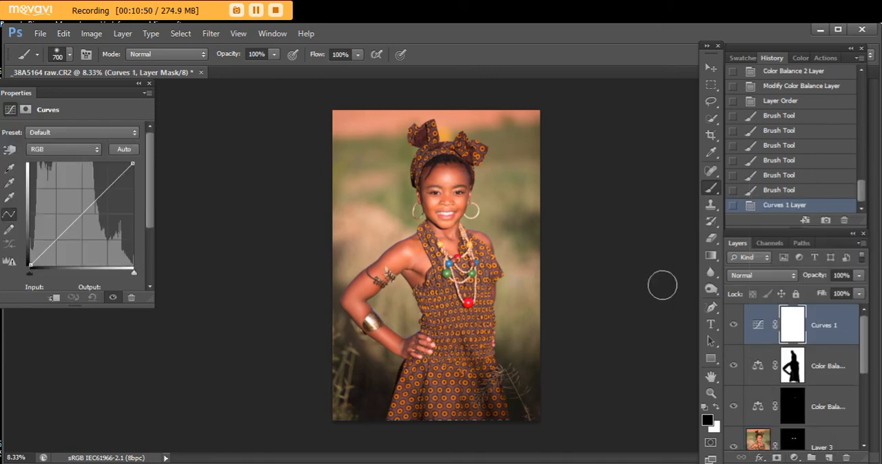
click(82, 215)
drag(83, 216, 85, 217)
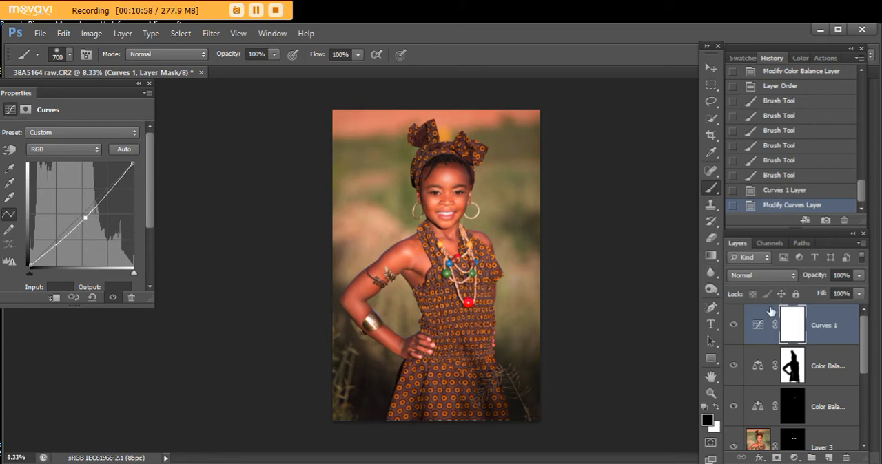
- Paint black over the girl's face, body and dress on the Curves 1 mask with a 700 px brush
click(791, 327)
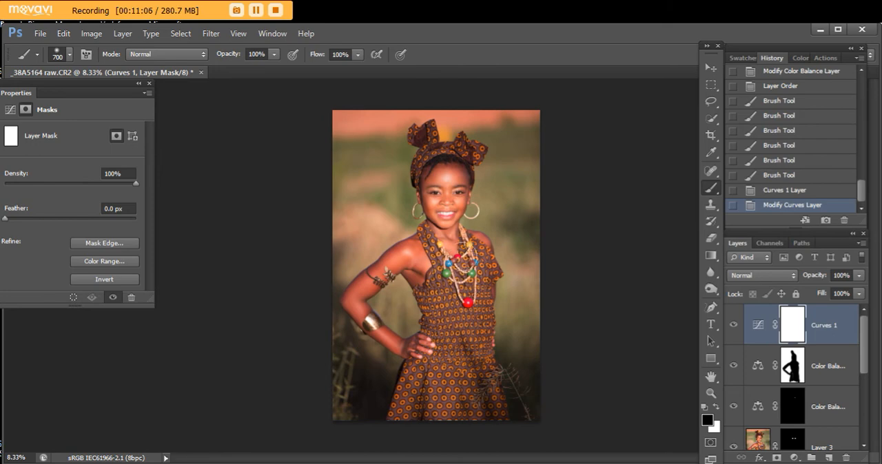
drag(427, 262, 429, 264)
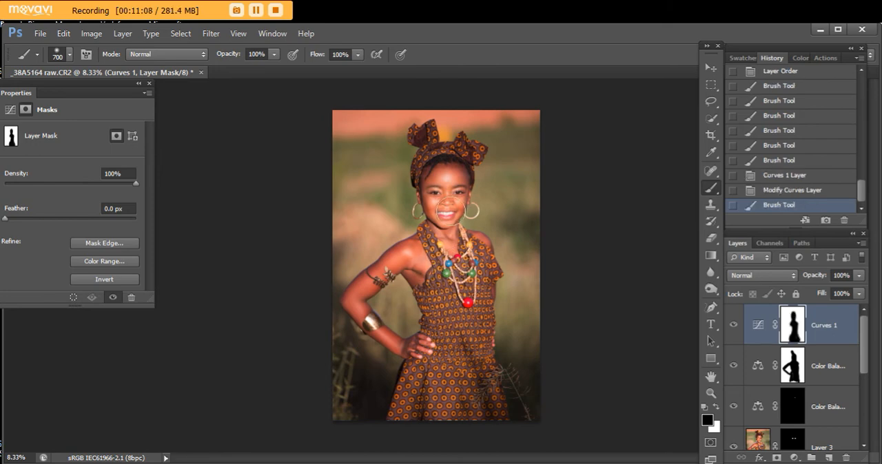
drag(436, 177, 441, 186)
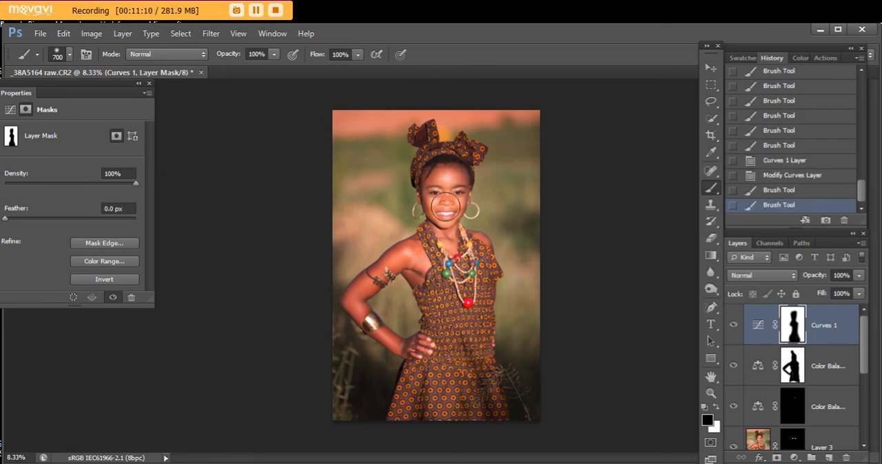
- Reduce the brush to 250 px and paint black over the headwrap on the Curves 1 mask, undoing the stray stroke on the background
key(bracketleft)
key(bracketleft)
key(bracketleft)
key(bracketleft)
key(bracketleft)
click(421, 142)
drag(411, 173, 397, 215)
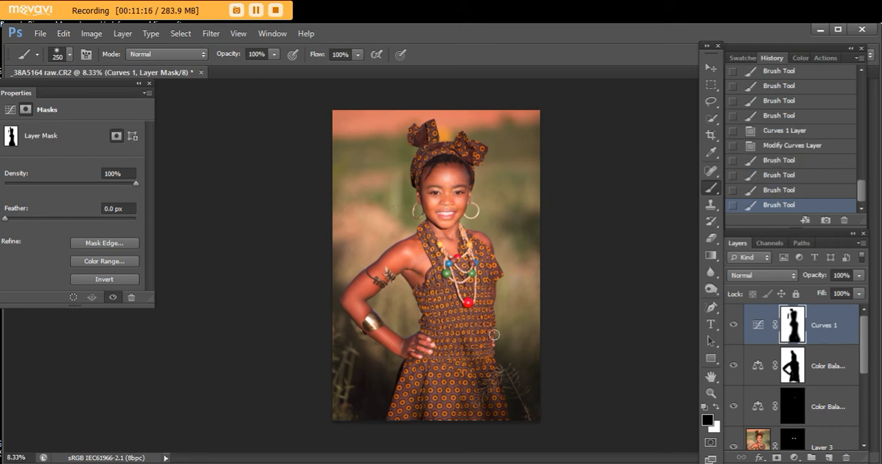
click(762, 191)
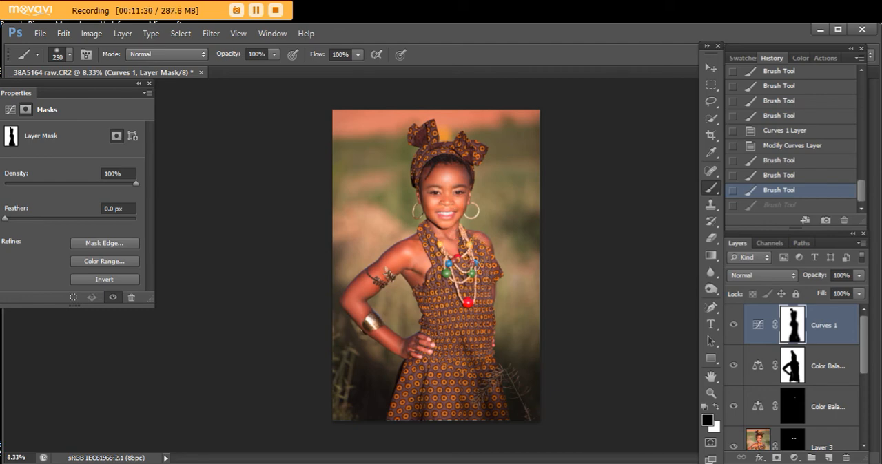
key(ctrl+z)
- Paint black over the bent arm, hand and remaining dress areas on the Curves 1 mask, and compare the image with and without the layer
mouse_move(487, 298)
mouse_down()
mouse_move(498, 402)
mouse_move(489, 376)
mouse_move(476, 375)
mouse_up()
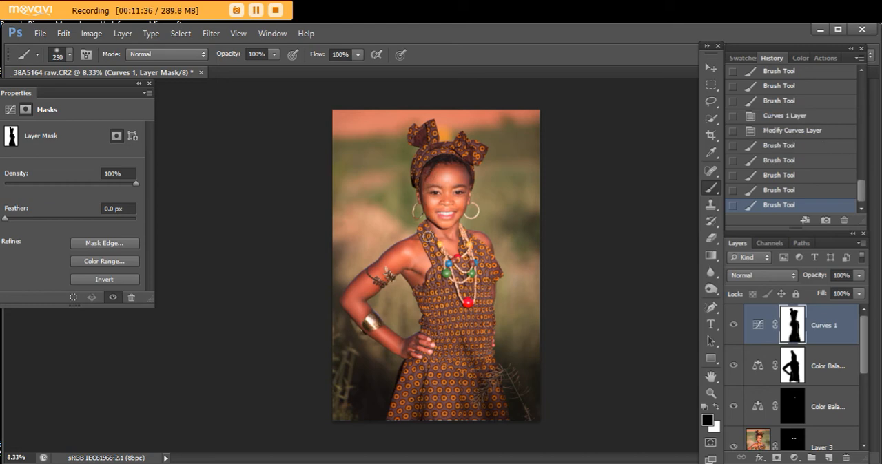
drag(387, 263, 374, 271)
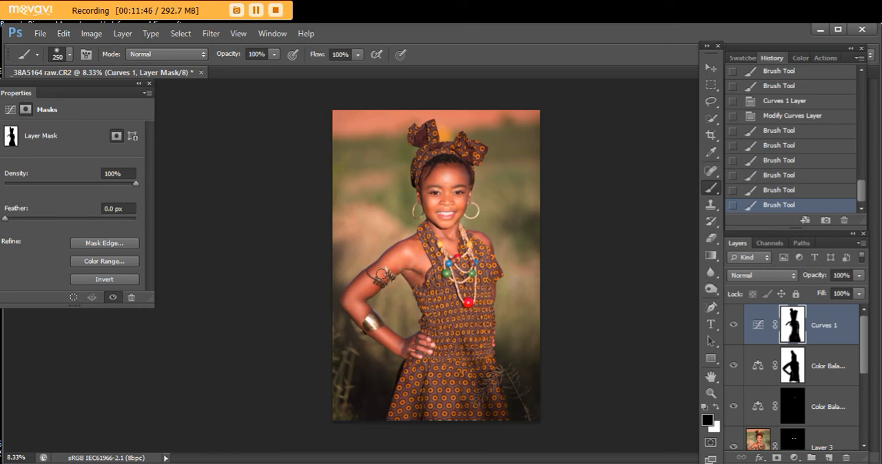
drag(421, 345, 442, 307)
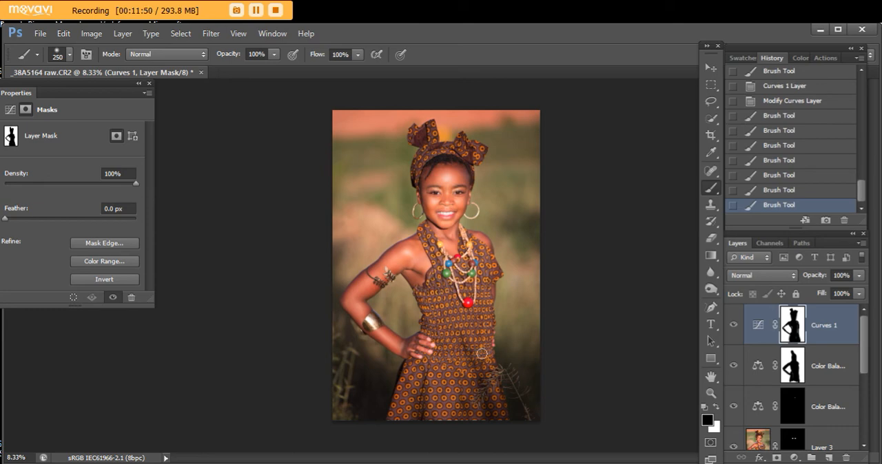
drag(482, 354, 470, 371)
drag(471, 308, 463, 401)
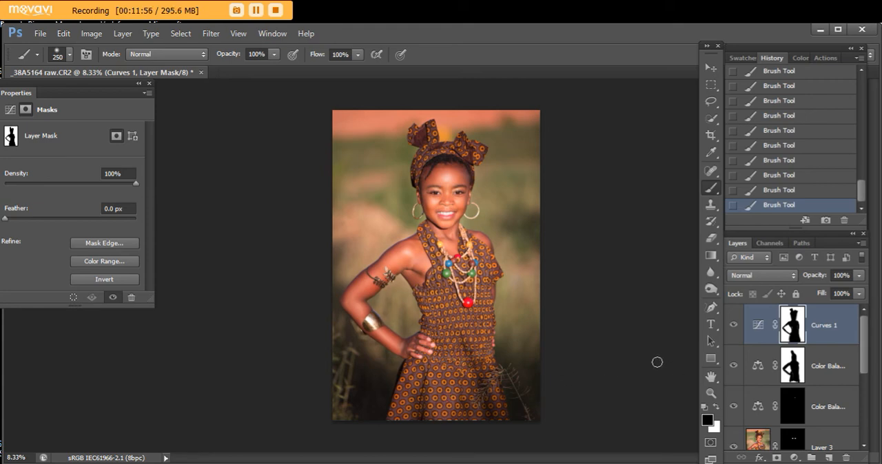
click(735, 324)
click(734, 327)
- Add a reversed radial black-to-transparent Gradient Fill layer at a 90° angle and 100% scale
click(119, 34)
mouse_move(174, 128)
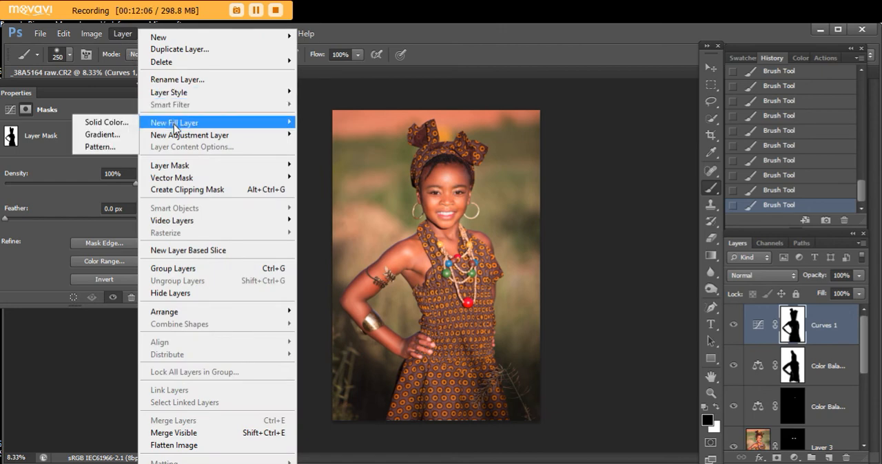
click(116, 135)
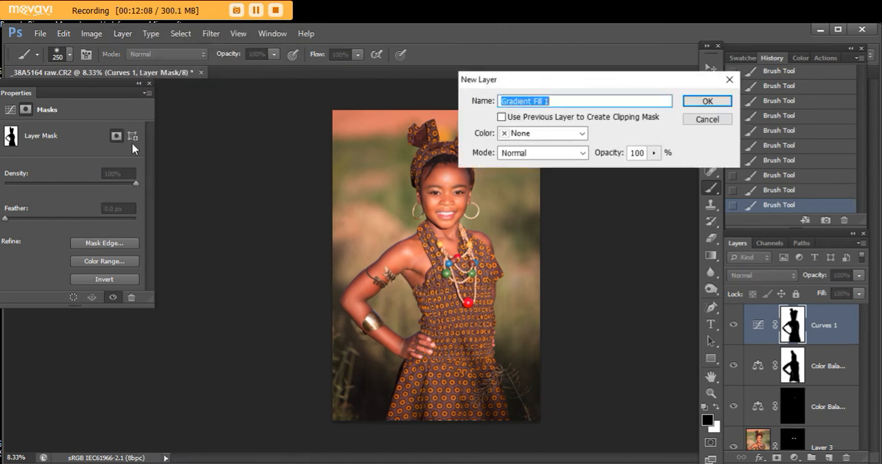
click(724, 103)
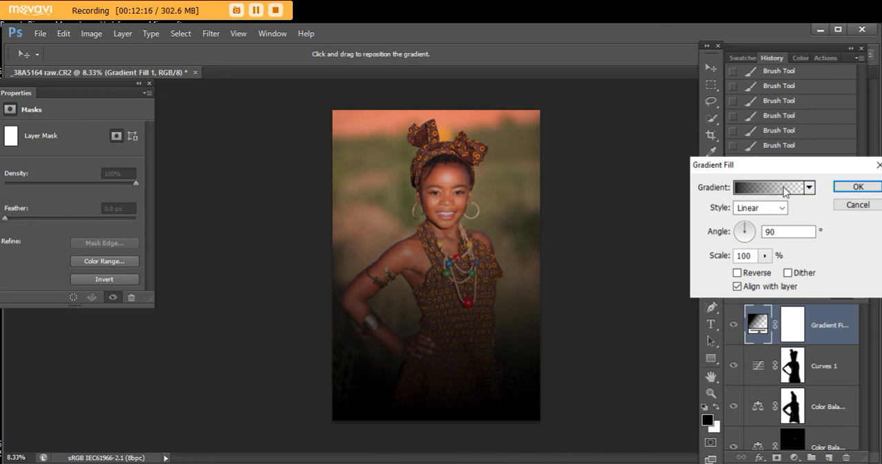
click(782, 208)
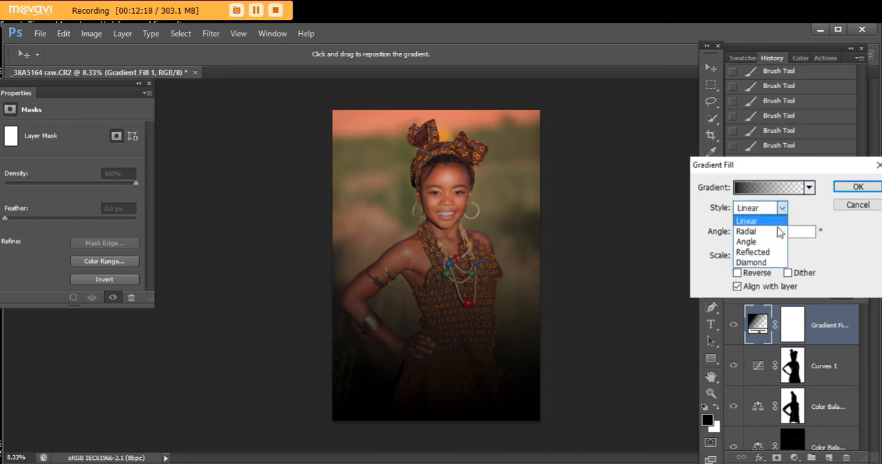
click(770, 236)
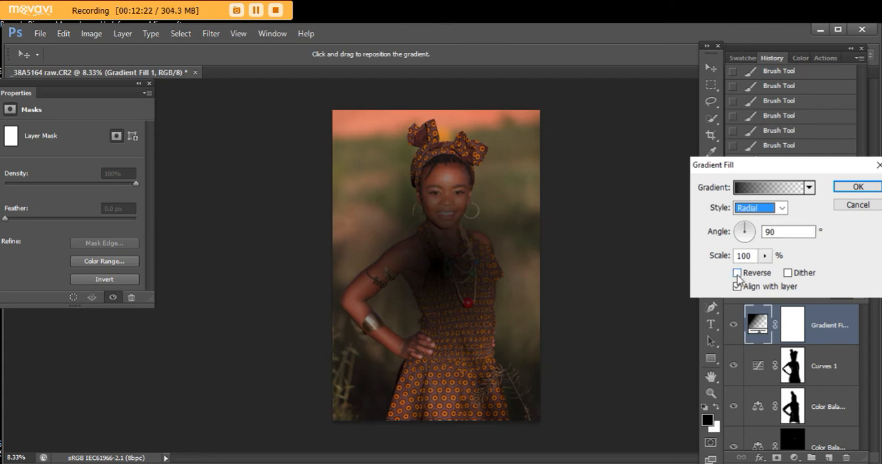
click(738, 274)
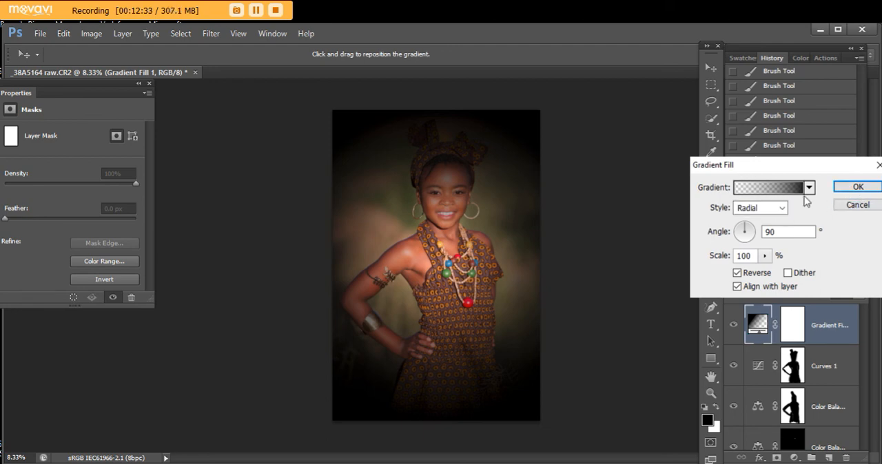
click(857, 186)
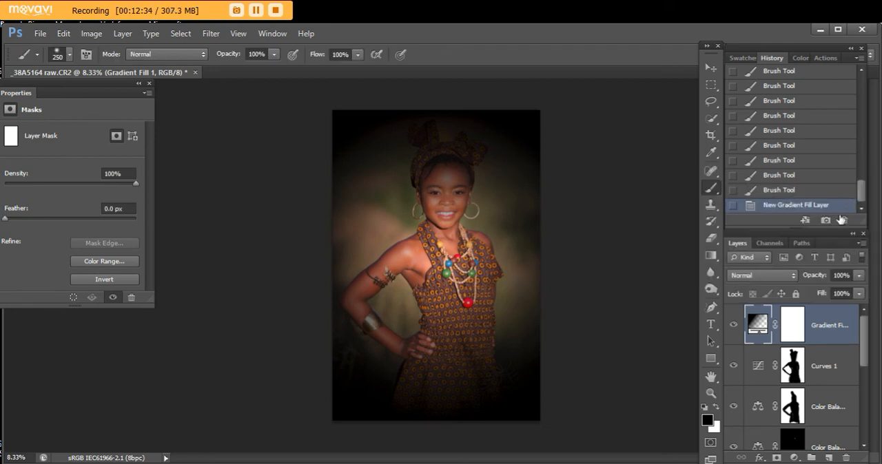
- Lower the Gradient Fill layer's opacity to 55%
click(793, 328)
click(858, 276)
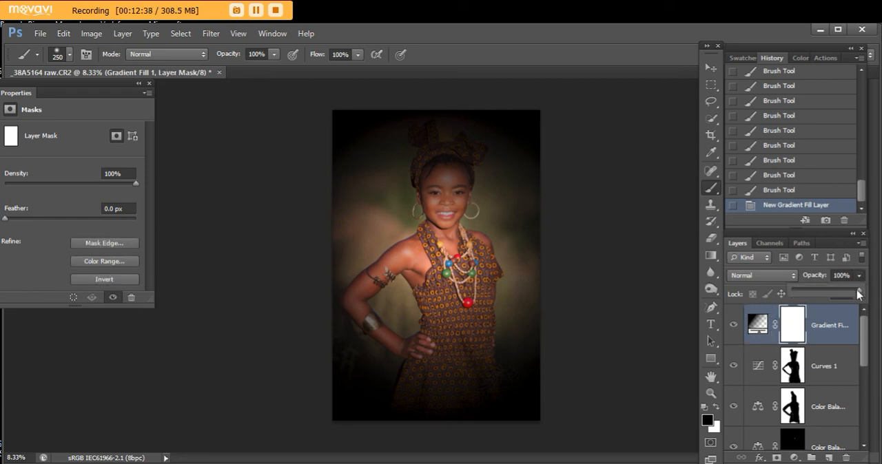
drag(859, 290, 829, 296)
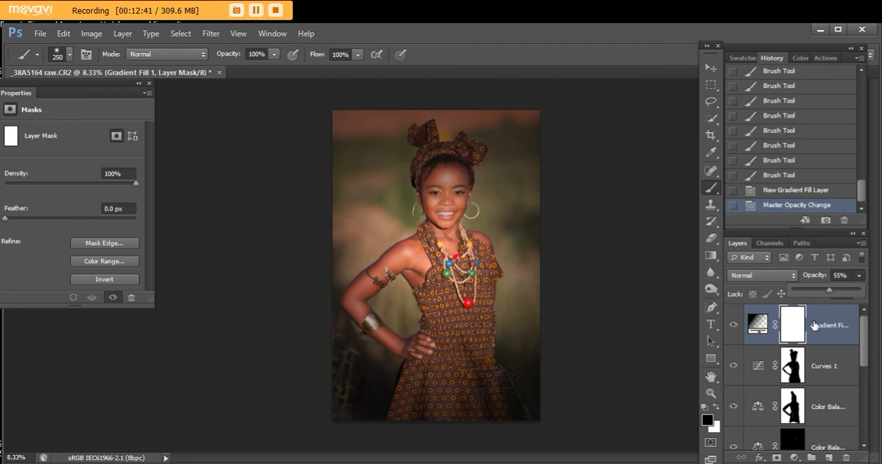
- Paint black over the girl on the Gradient Fill mask, starting at the headwrap and enlarging the brush to 2300 px for the whole figure
click(791, 328)
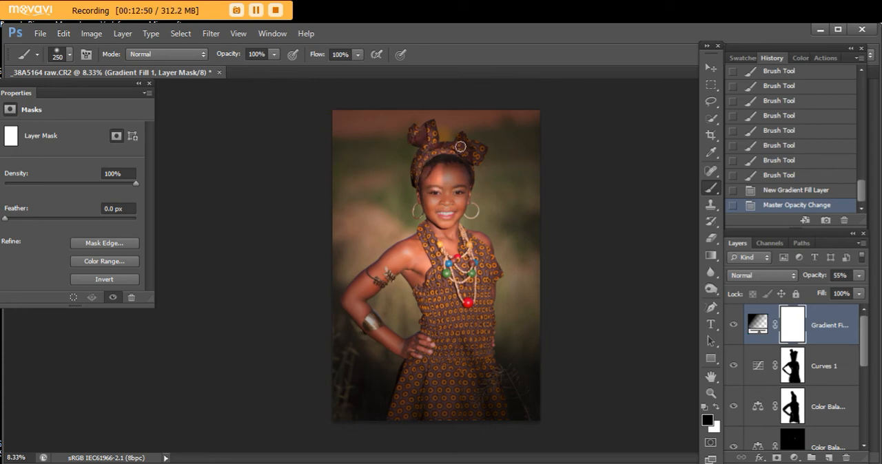
drag(471, 180, 461, 162)
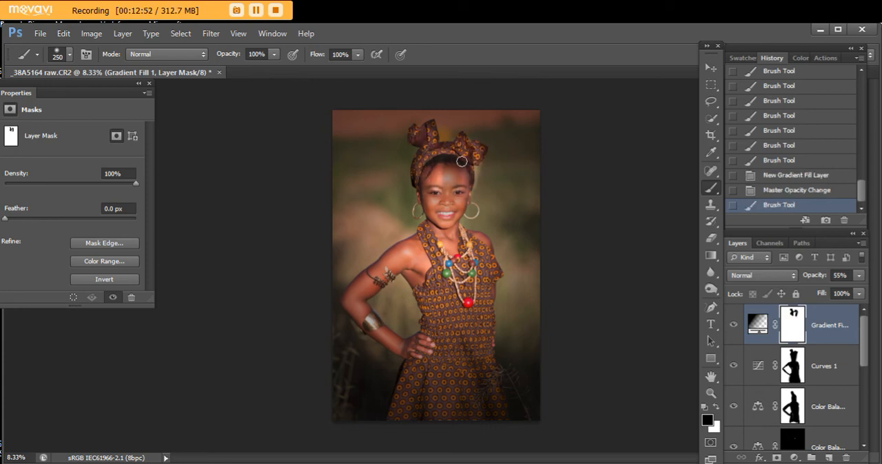
key(bracketright)
key(bracketright)
key(bracketright)
key(bracketright)
key(bracketright)
key(bracketright)
key(bracketright)
key(bracketright)
key(bracketright)
key(bracketright)
key(bracketright)
key(bracketright)
key(bracketright)
key(bracketright)
key(bracketright)
key(bracketright)
key(bracketright)
key(bracketright)
key(bracketright)
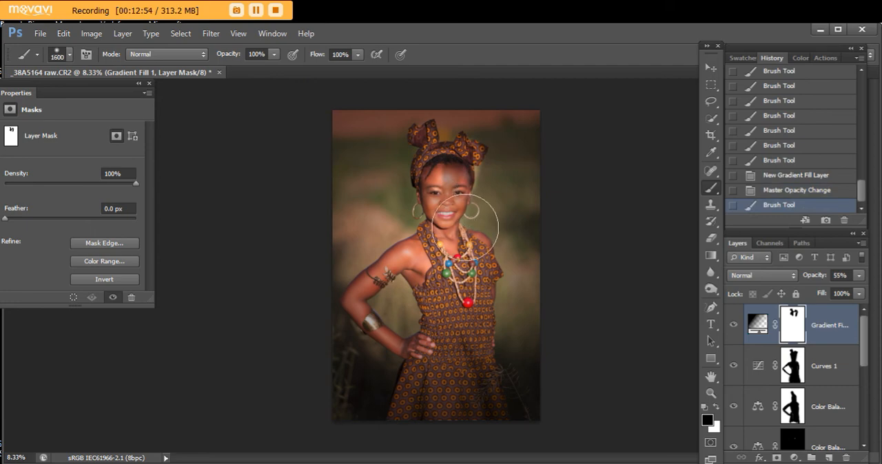
key(bracketright)
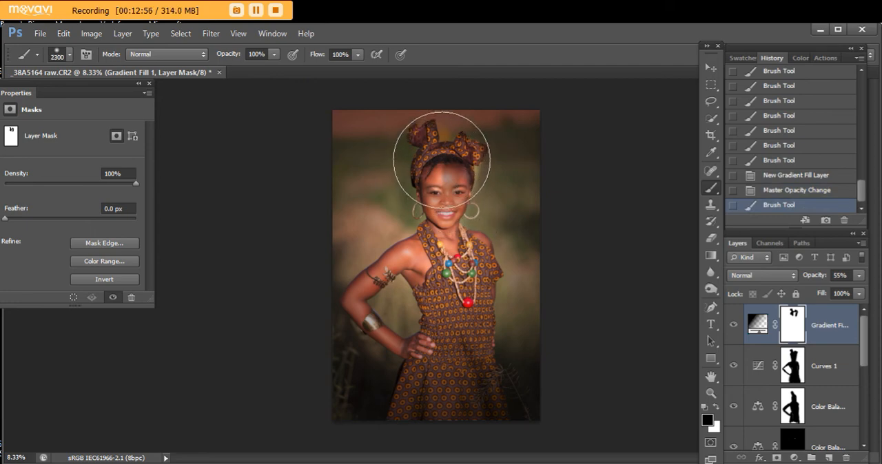
mouse_move(419, 296)
mouse_down()
mouse_move(399, 303)
mouse_move(437, 366)
mouse_move(462, 315)
mouse_move(462, 219)
mouse_move(417, 154)
mouse_move(456, 421)
mouse_up()
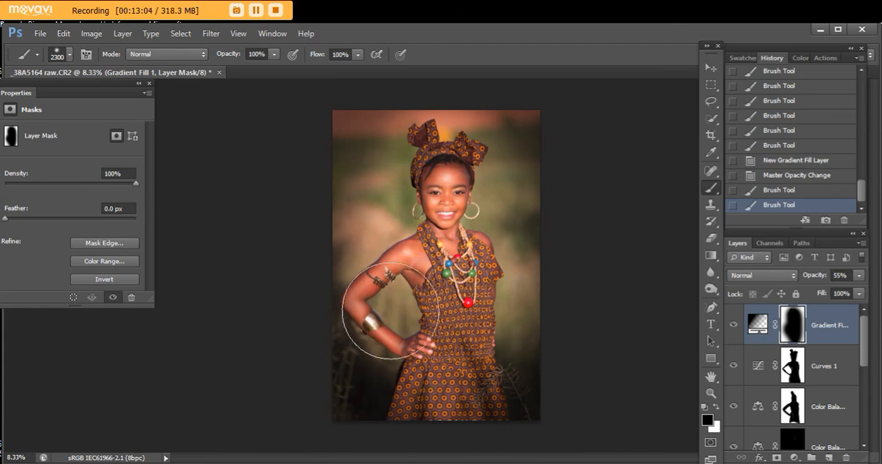
click(439, 174)
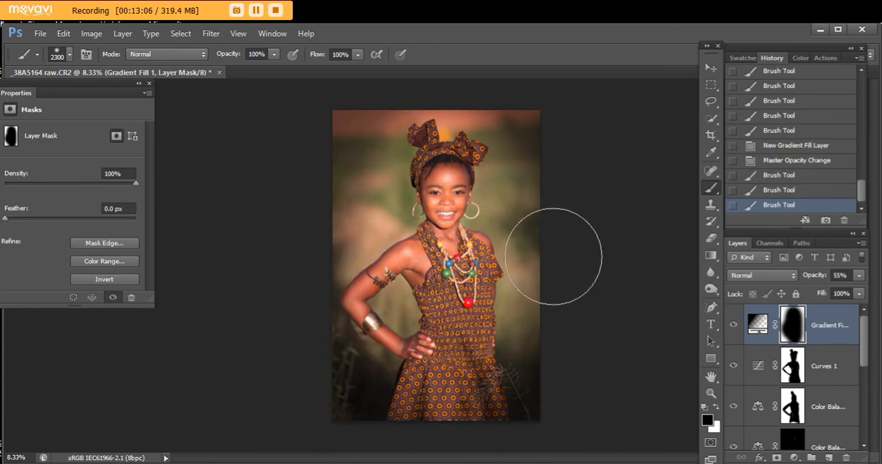
- Reduce the Gradient Fill layer's opacity to 33%, comparing the image with and without the vignette
click(733, 325)
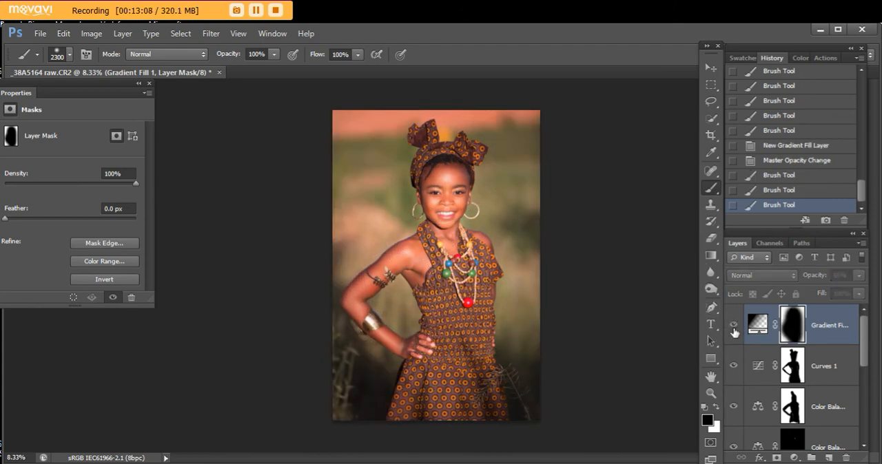
click(734, 326)
click(859, 275)
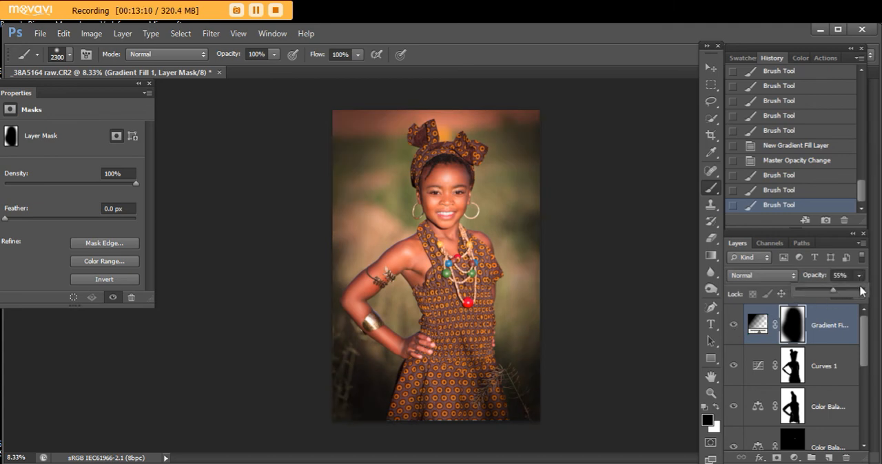
drag(832, 295, 820, 295)
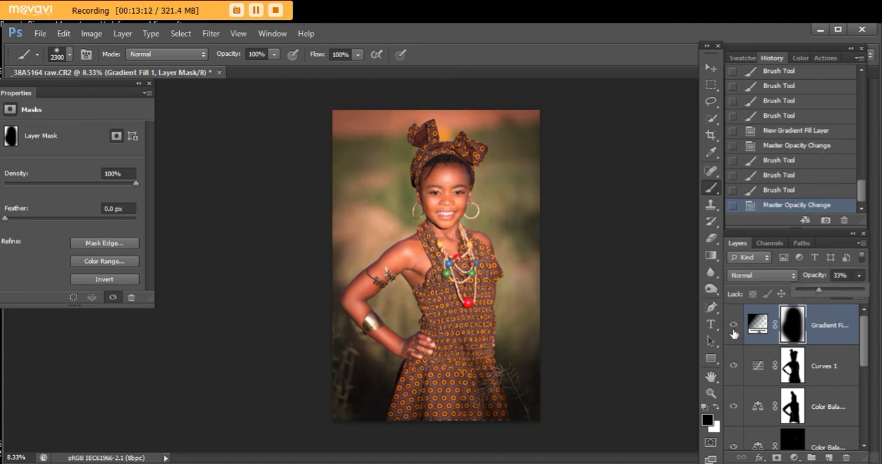
click(736, 330)
click(734, 328)
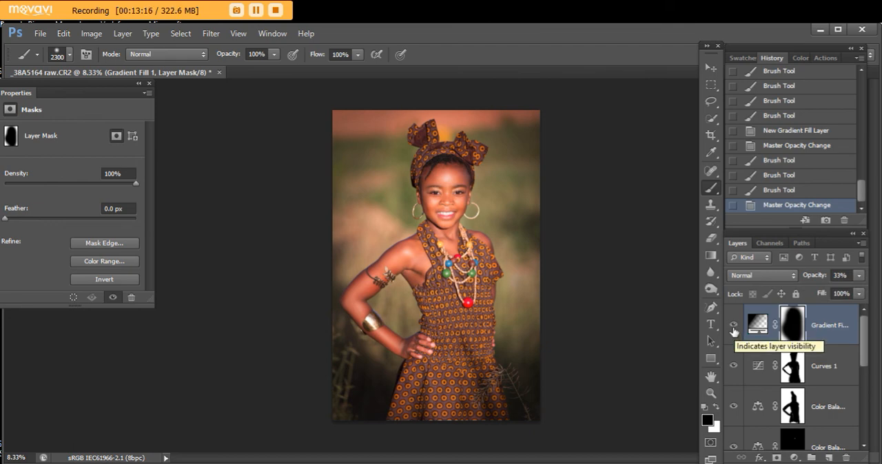
click(733, 328)
click(733, 328)
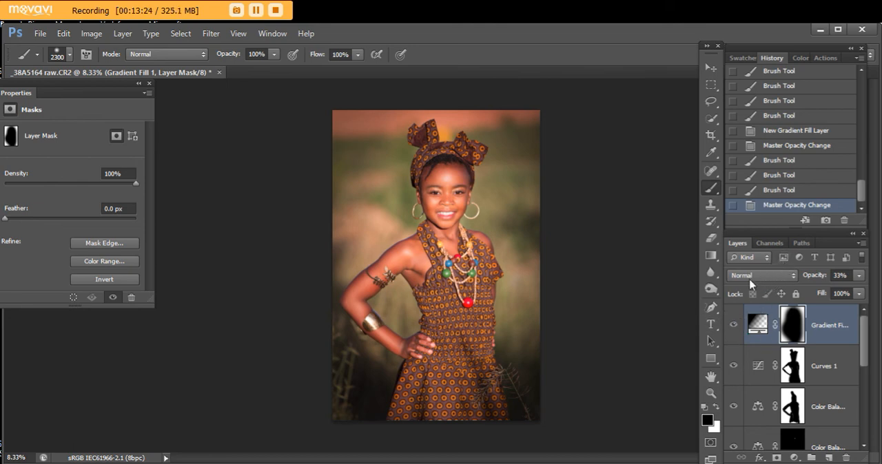
- Add a Levels adjustment layer with input levels 9, 1.00 and 252, compare its effect, and set its opacity to 90%
click(796, 458)
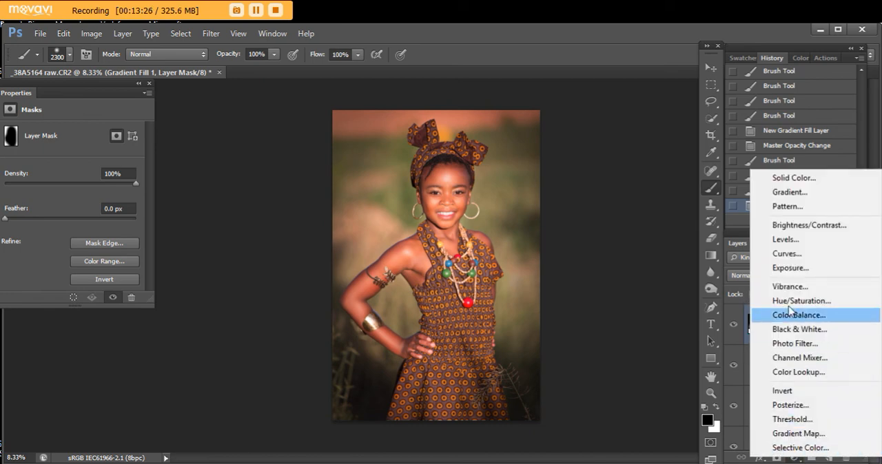
click(792, 255)
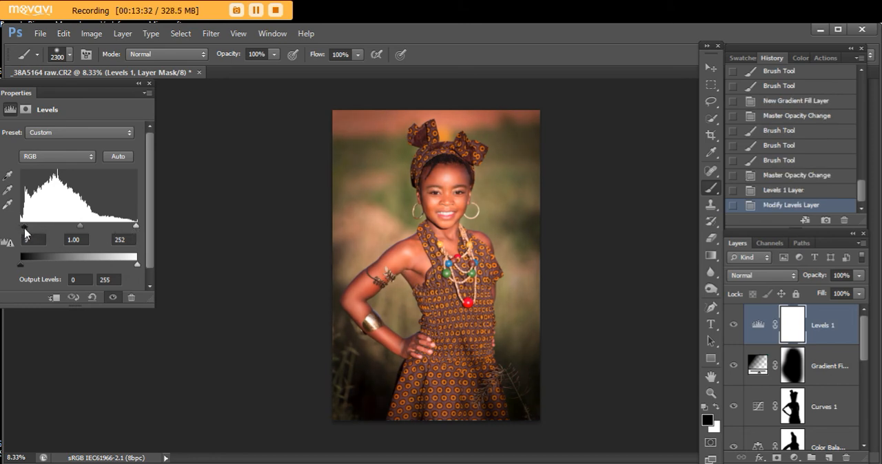
click(734, 327)
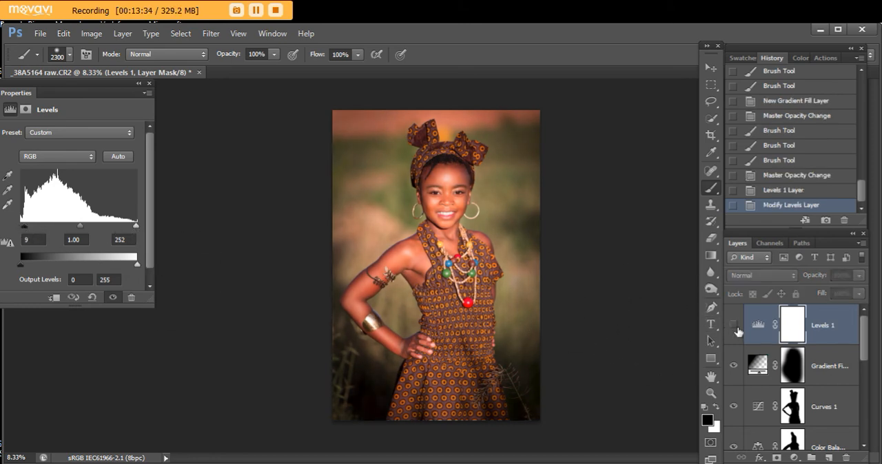
click(733, 326)
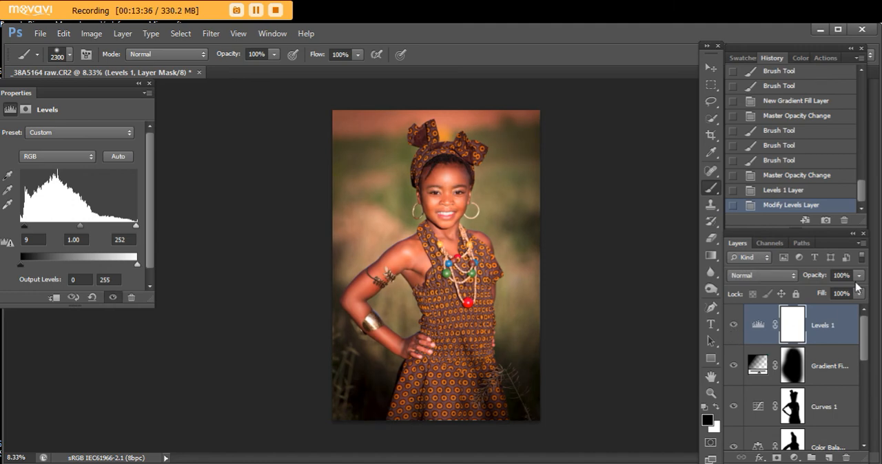
click(859, 277)
drag(859, 291, 853, 297)
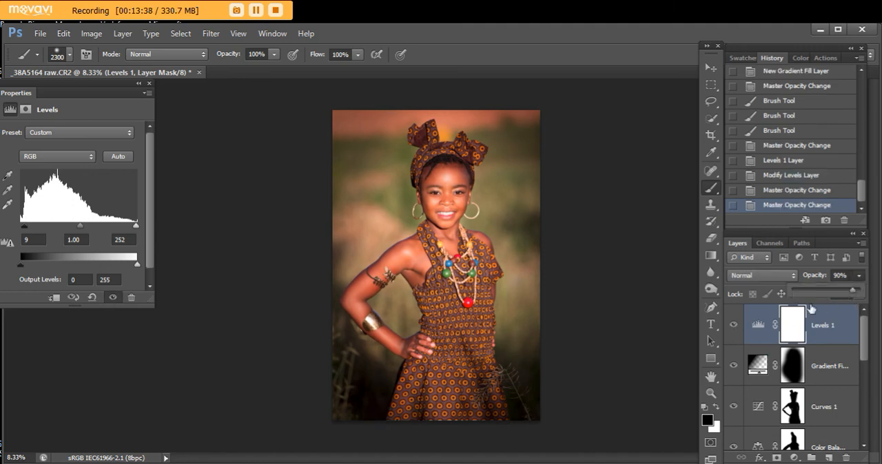
- Set the Levels 1 layer's opacity to 83% and compare the image with and without it
click(734, 328)
click(735, 328)
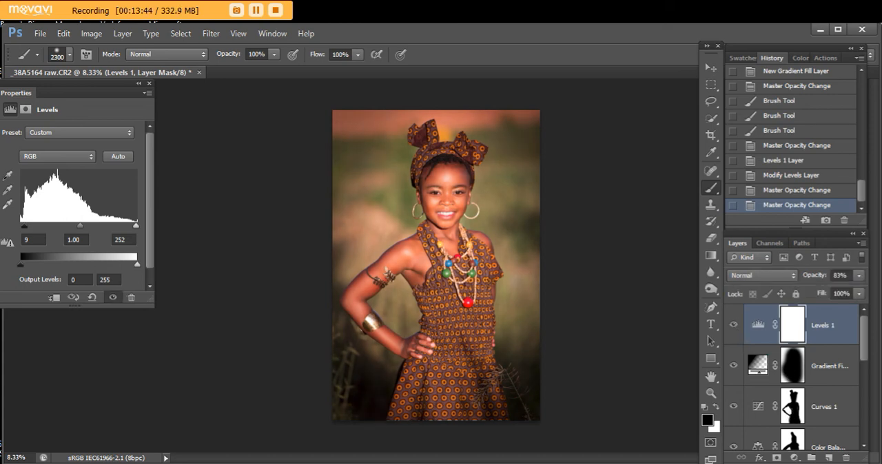
- Add a second Levels adjustment layer with the black input level at 16 and invert its mask to black
click(792, 458)
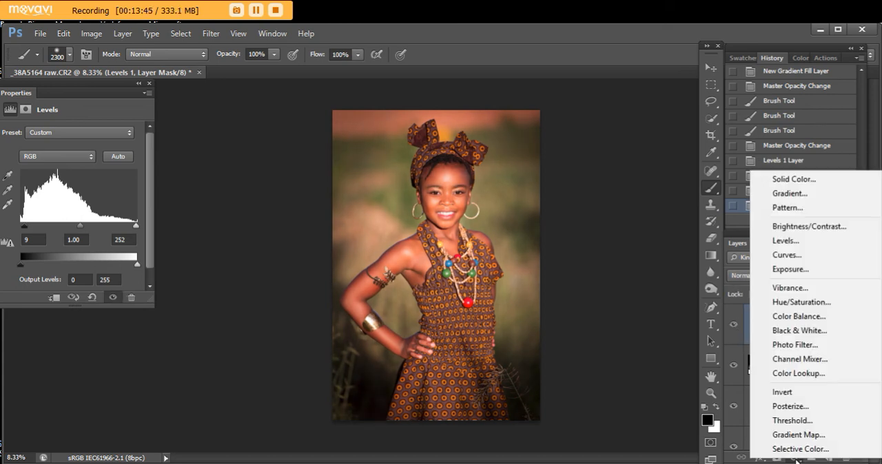
click(798, 243)
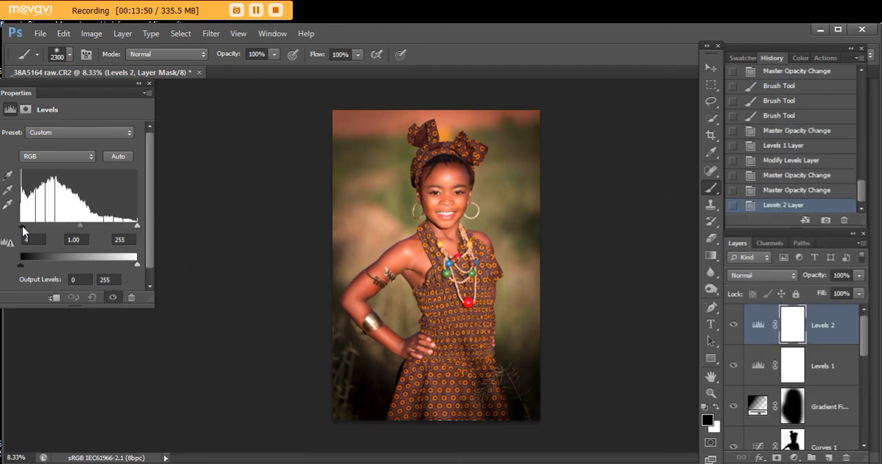
drag(23, 231, 34, 226)
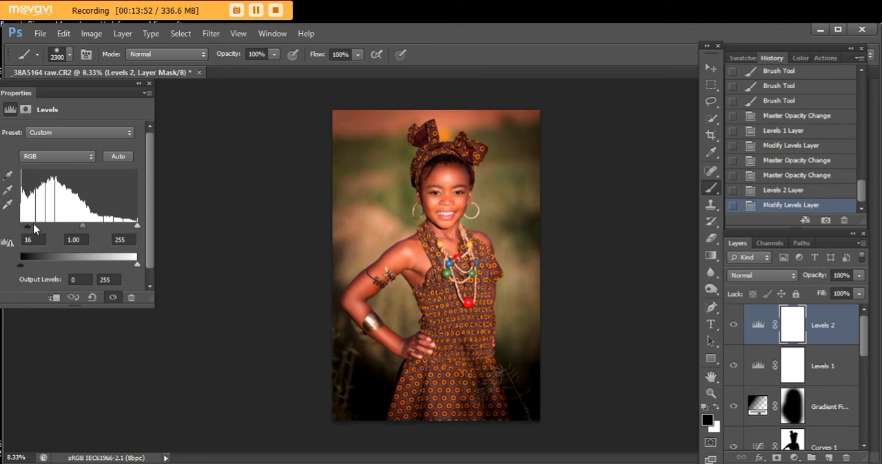
key(ctrl+i)
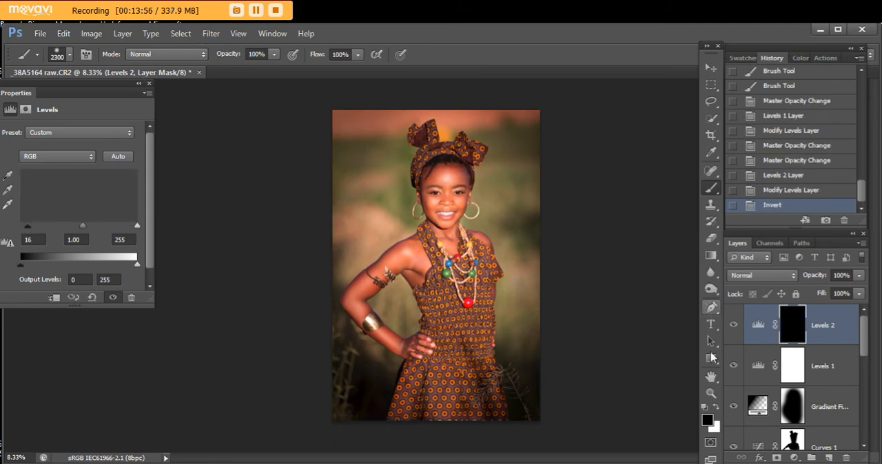
- Make white the foreground color and reduce the brush size to 800 px for painting on the Levels 2 mask
click(717, 410)
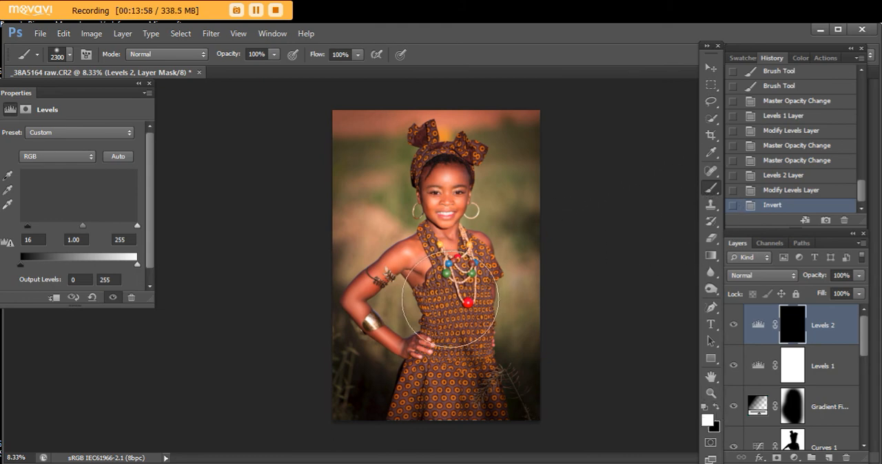
key(bracketleft)
key(bracketleft)
key(bracketleft)
key(bracketleft)
key(bracketleft)
key(bracketleft)
key(bracketleft)
key(bracketleft)
key(bracketleft)
key(bracketleft)
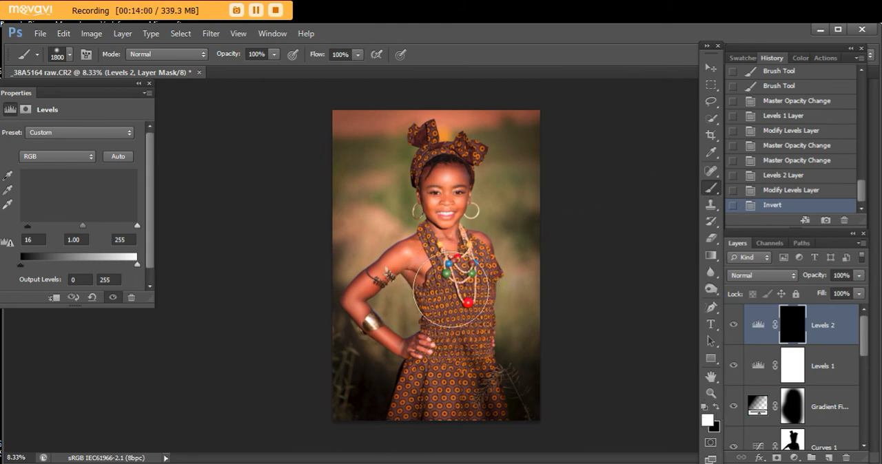
key(bracketleft)
key(bracketleft)
key(bracketleft)
key(bracketleft)
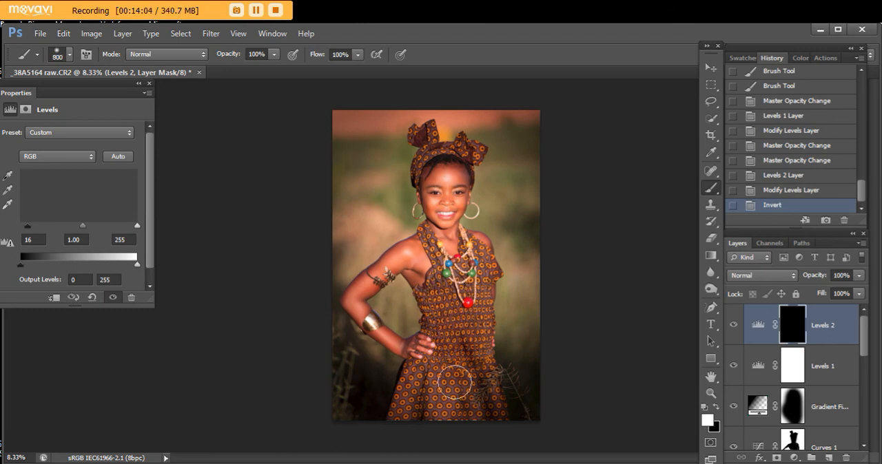
click(445, 410)
drag(441, 408, 396, 389)
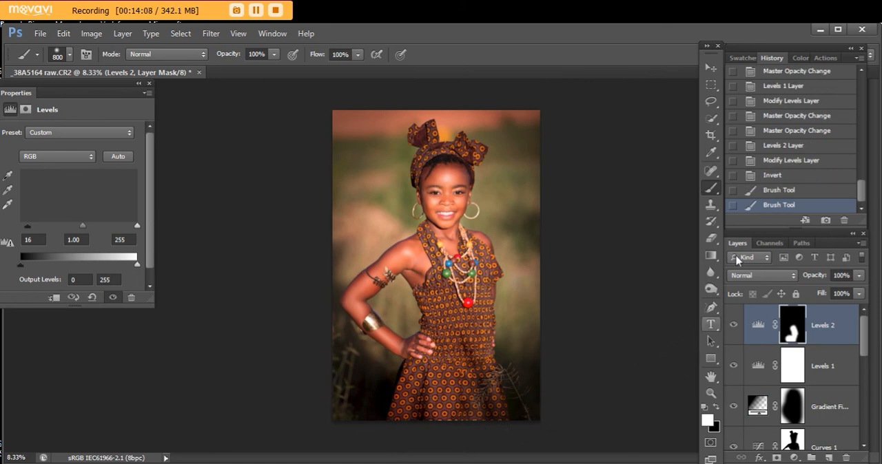
click(771, 176)
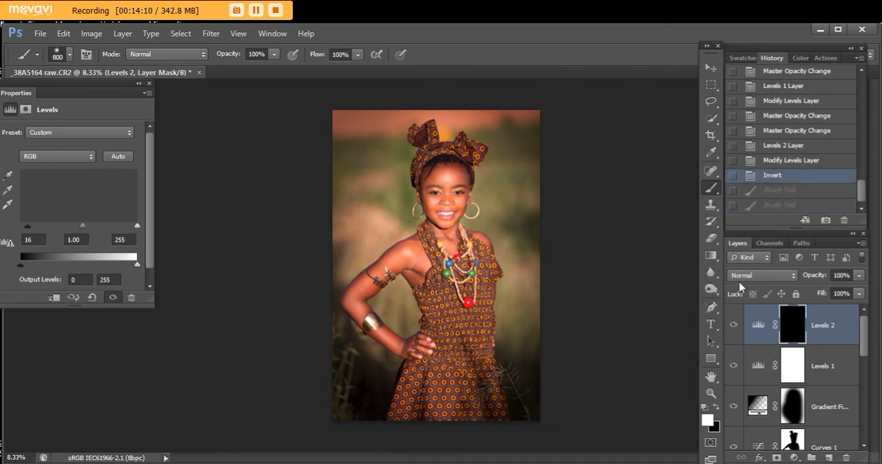
click(709, 393)
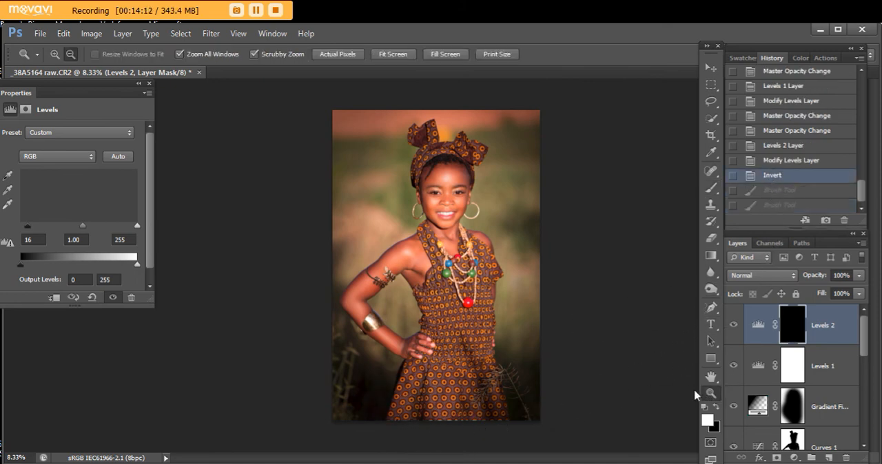
drag(412, 381, 539, 427)
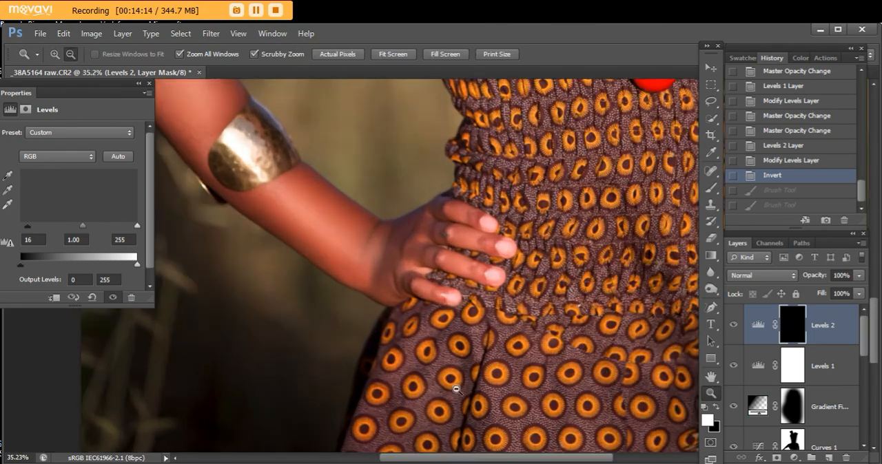
alt+click(501, 344)
alt+click(501, 345)
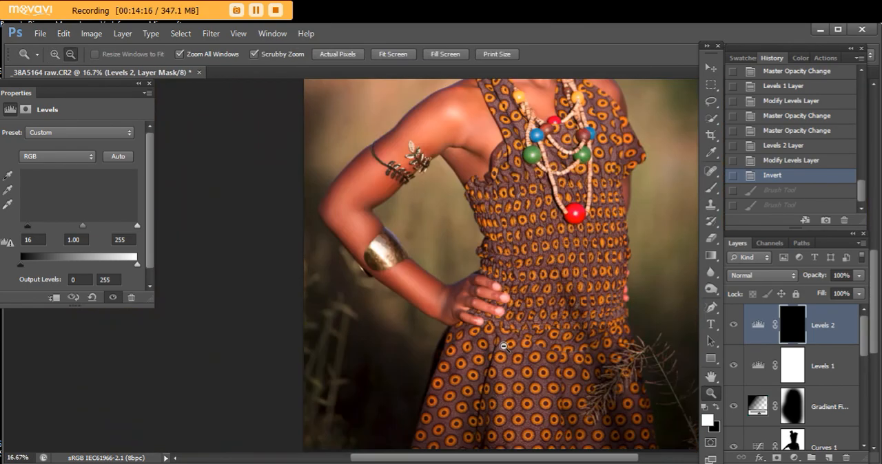
alt+click(501, 346)
alt+click(500, 346)
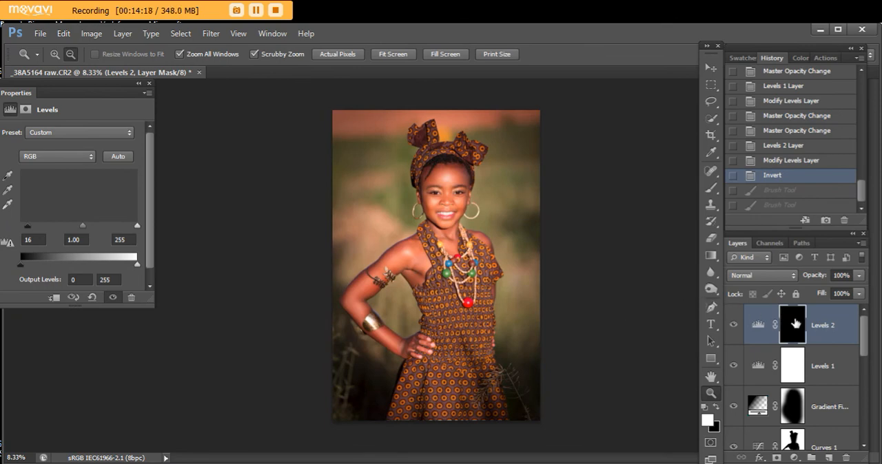
- Paint white over the girl's dress and headwrap on the Levels 2 mask, reducing the brush to 200 px for the narrower areas
click(782, 310)
click(710, 188)
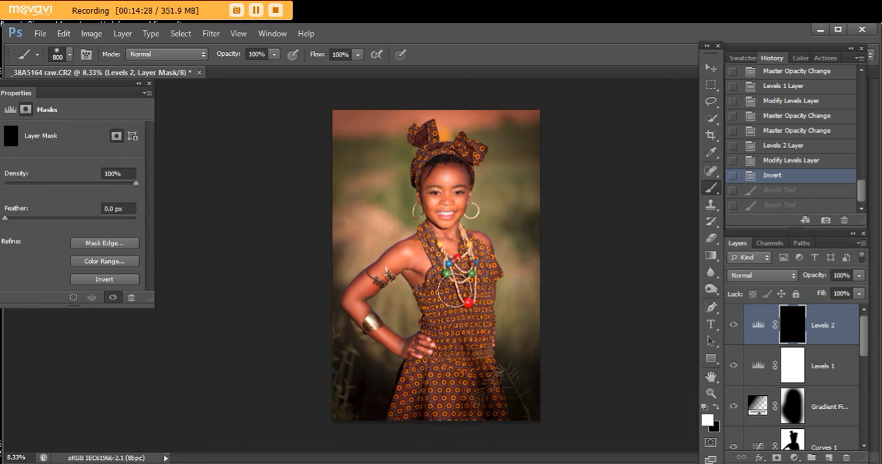
drag(472, 270, 459, 289)
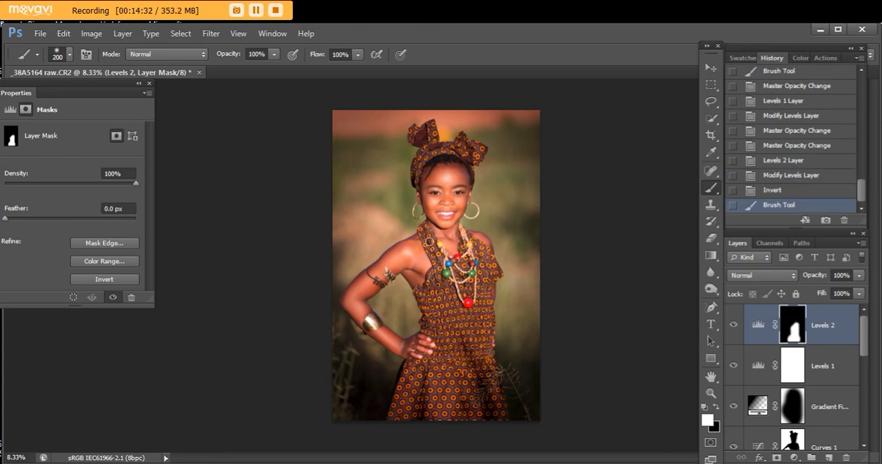
click(470, 253)
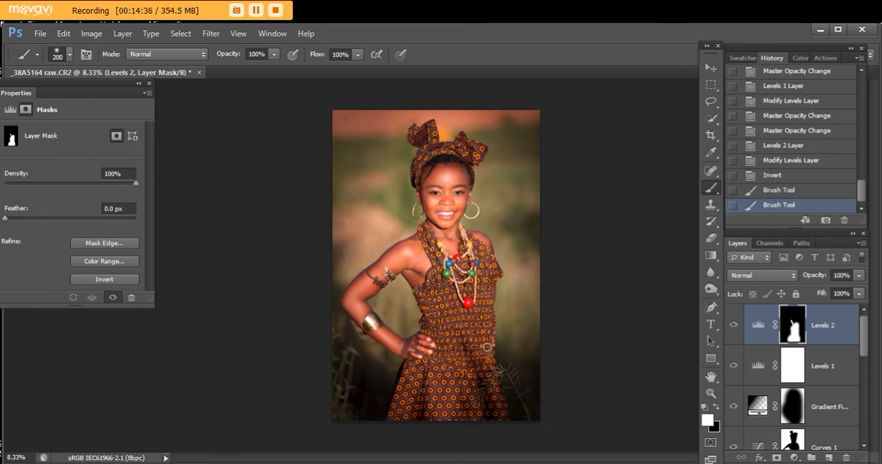
click(471, 319)
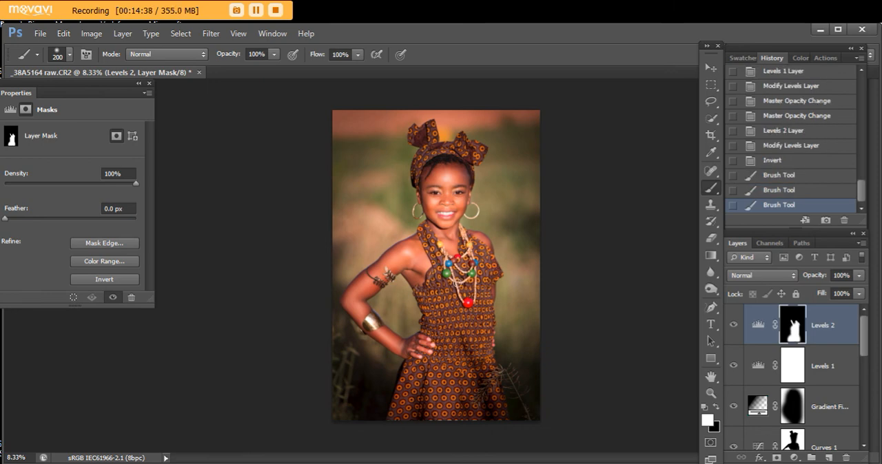
drag(426, 232, 431, 246)
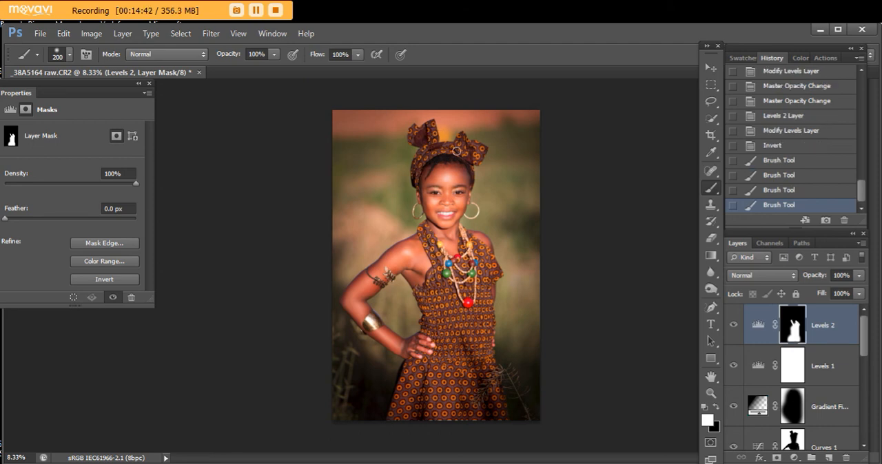
mouse_move(464, 151)
mouse_down()
mouse_move(419, 165)
mouse_move(426, 169)
mouse_up()
drag(464, 295, 474, 334)
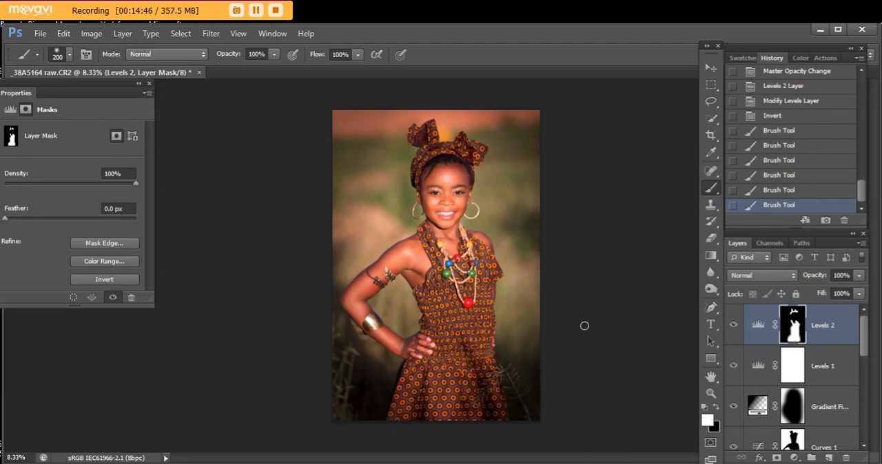
- Lower the Levels 2 layer's opacity to 41%, comparing the image with and without the layer
click(732, 325)
click(732, 325)
click(860, 275)
drag(858, 292, 819, 301)
click(734, 327)
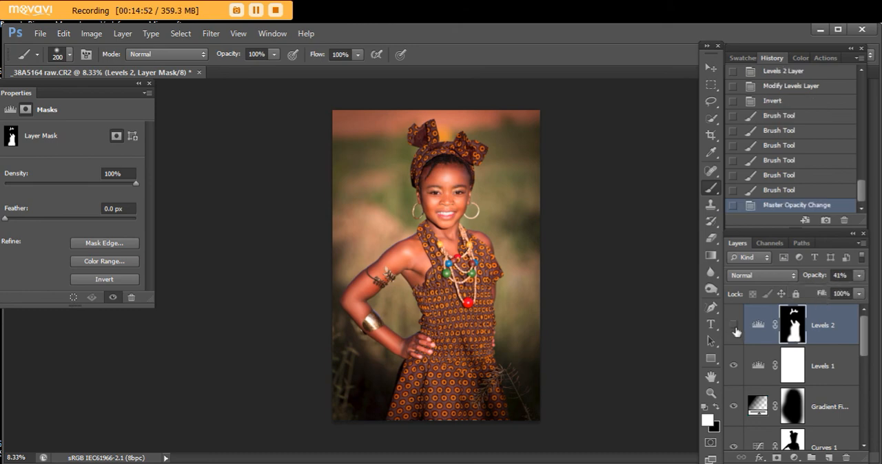
click(733, 326)
- Take a history snapshot of the retouched image and compare it with the original _38A5164 raw.CR2 state
click(826, 222)
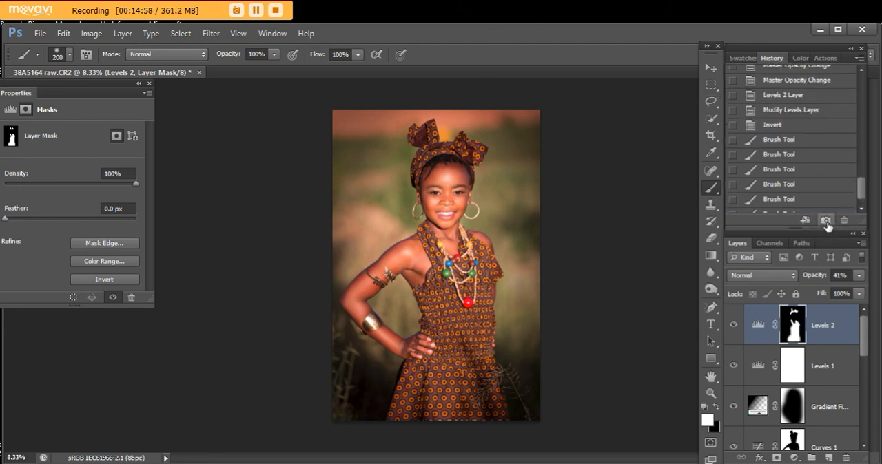
drag(864, 195, 861, 75)
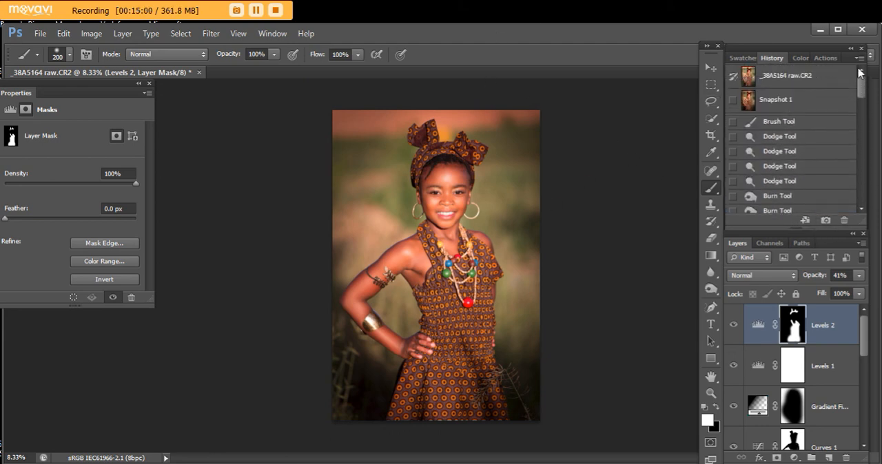
click(779, 77)
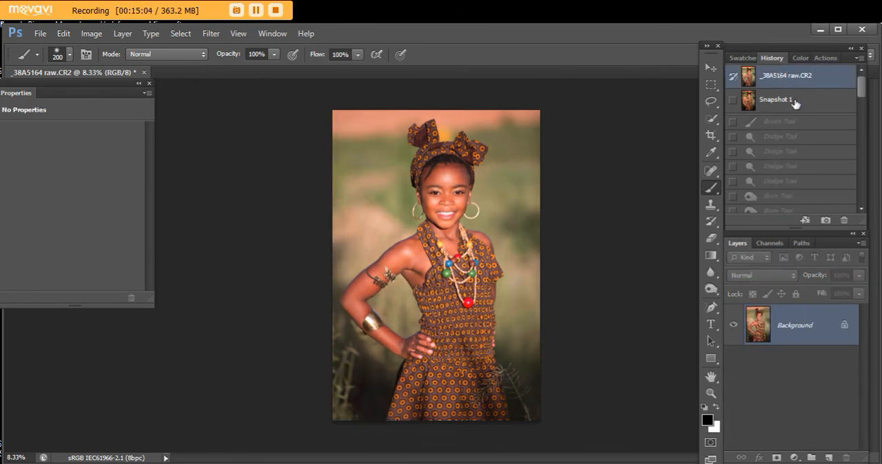
click(796, 103)
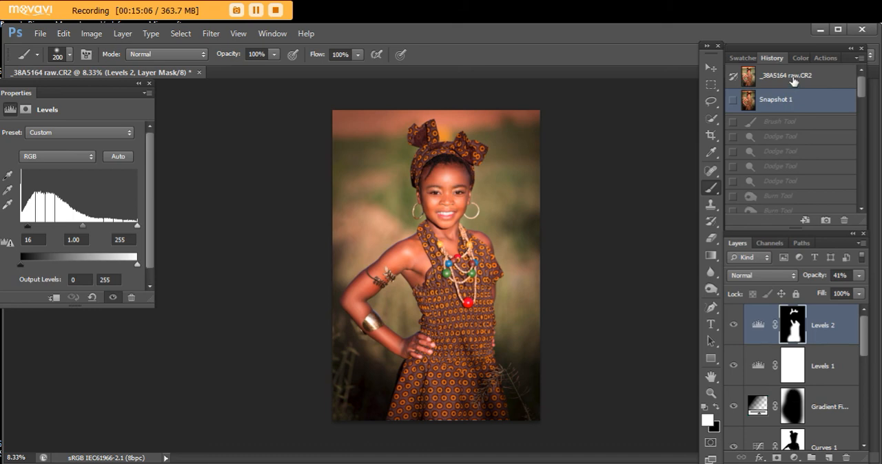
click(792, 78)
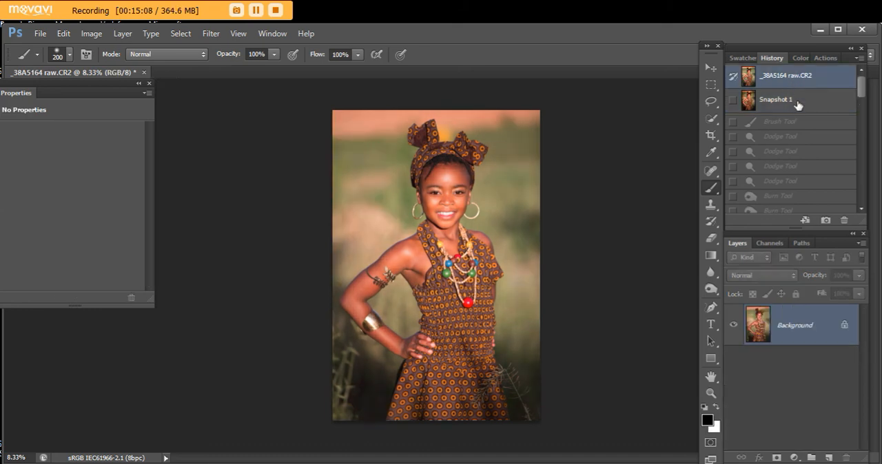